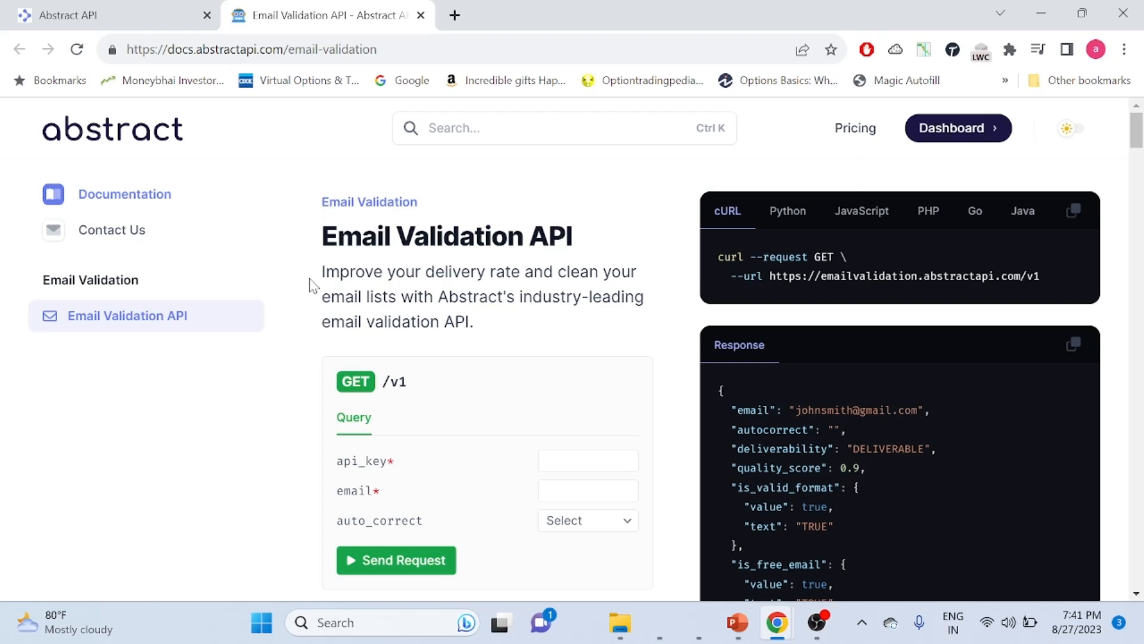
View the Abstract API email validation tester, then go to the Salesforce Setup Home window
left_click(107, 15)
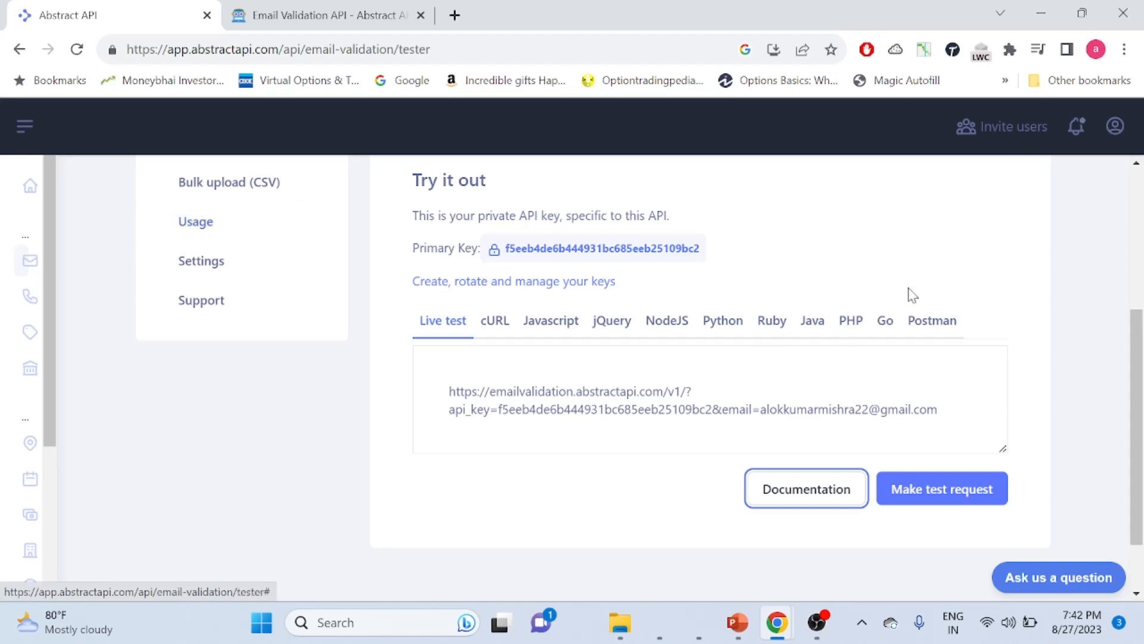
key("alt+Tab")
key("alt+Tab")
key("alt+Tab")
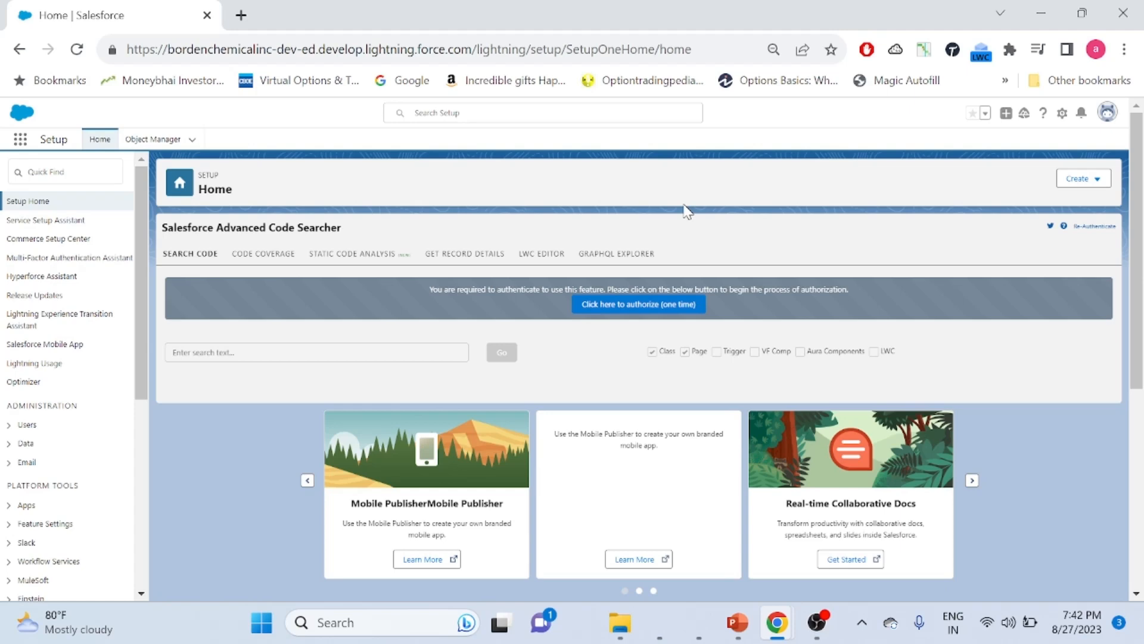
Find Named Credentials via Quick Find 'named crede' and open the EmailValidator credential's endpoint
left_click(77, 177)
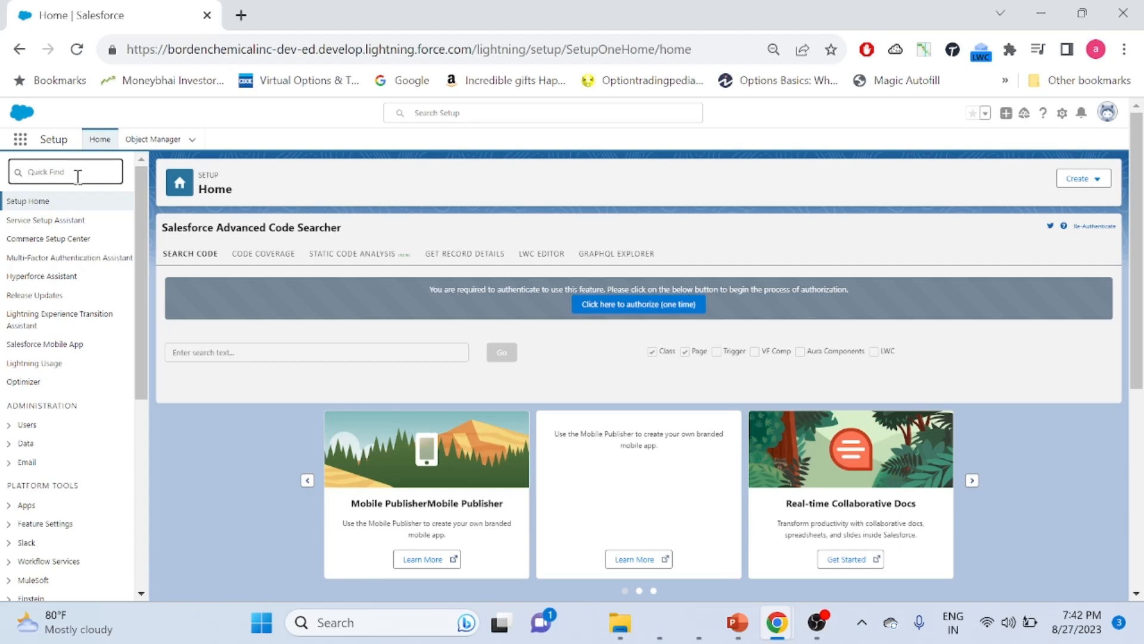
type("named crede")
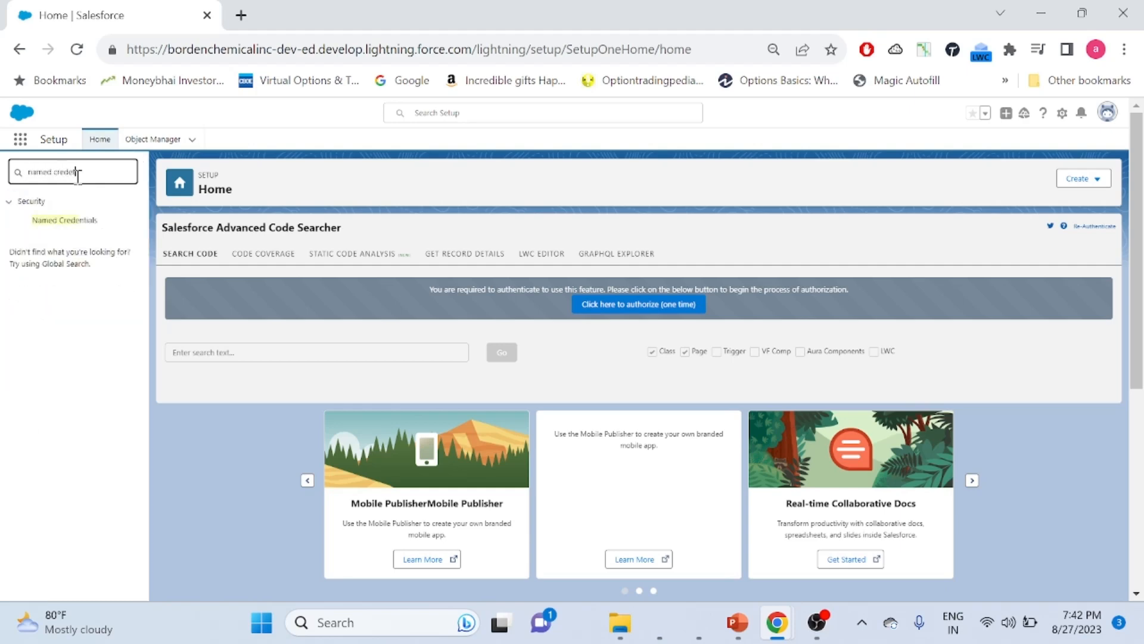
left_click(74, 222)
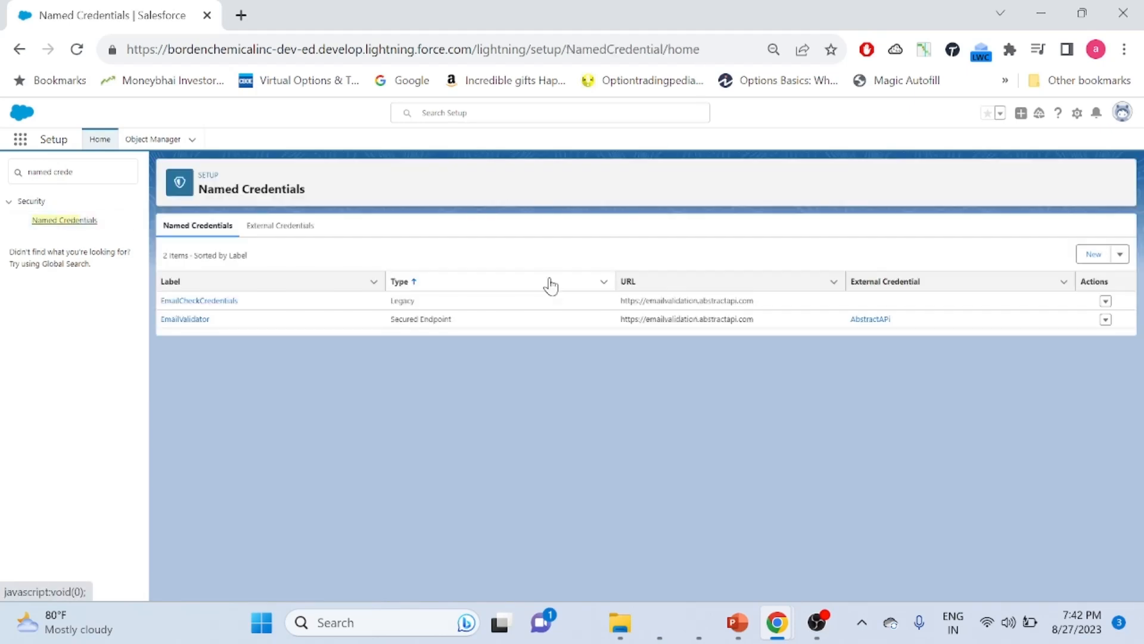
left_click(179, 322)
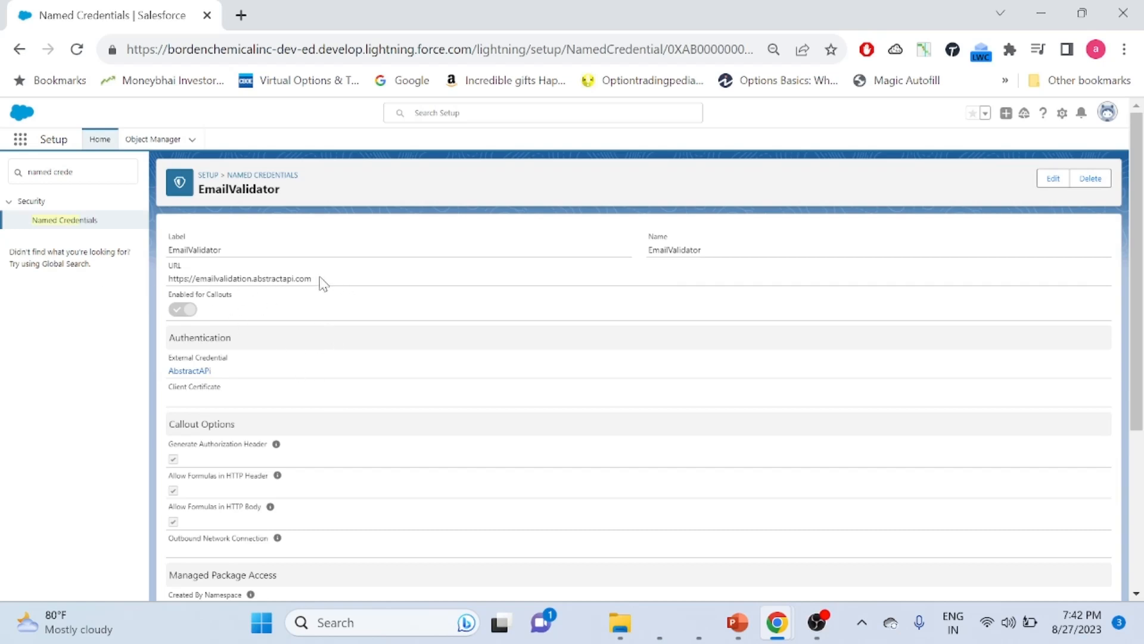
left_click_drag(311, 278, 173, 277)
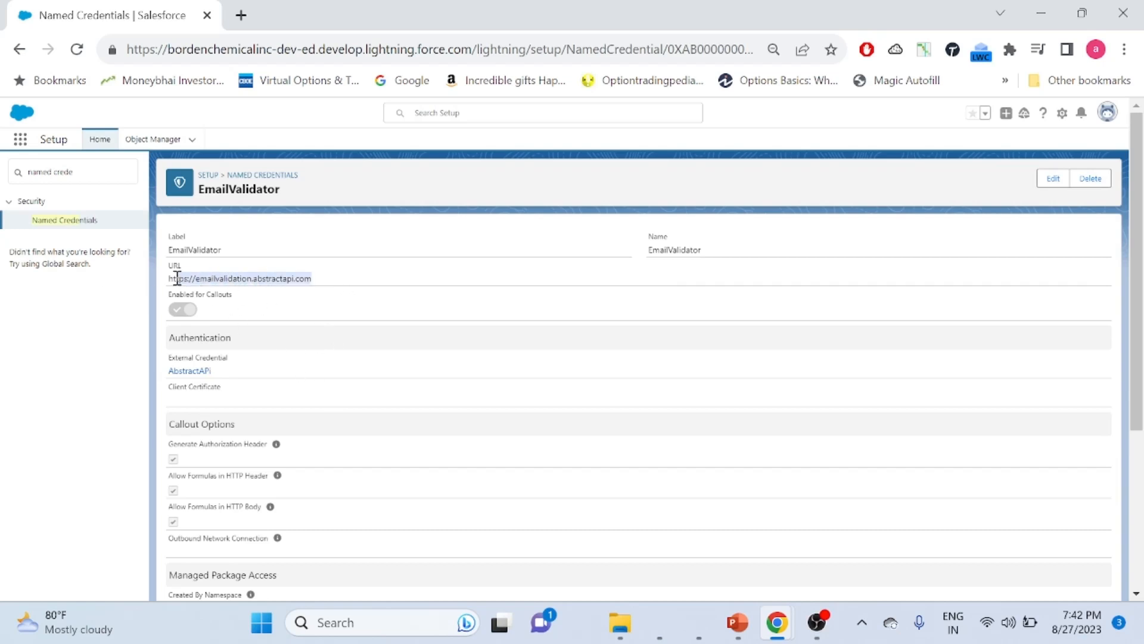
Open the AbstractAPi external credential in a second tab, then search Setup for 'flow'
left_click(190, 372)
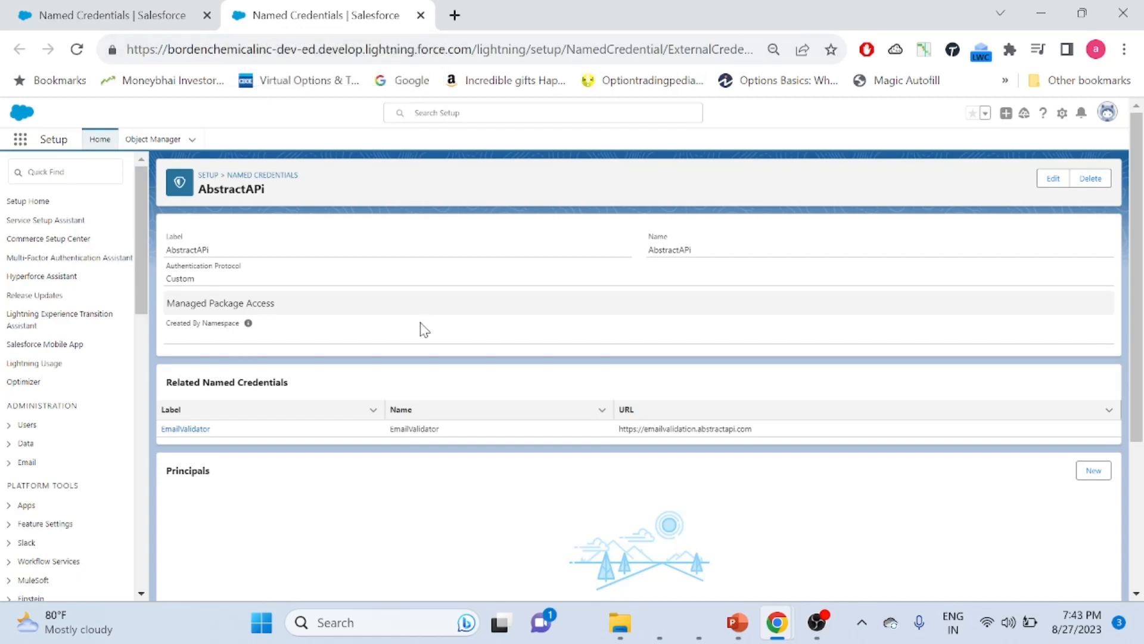
left_click(99, 14)
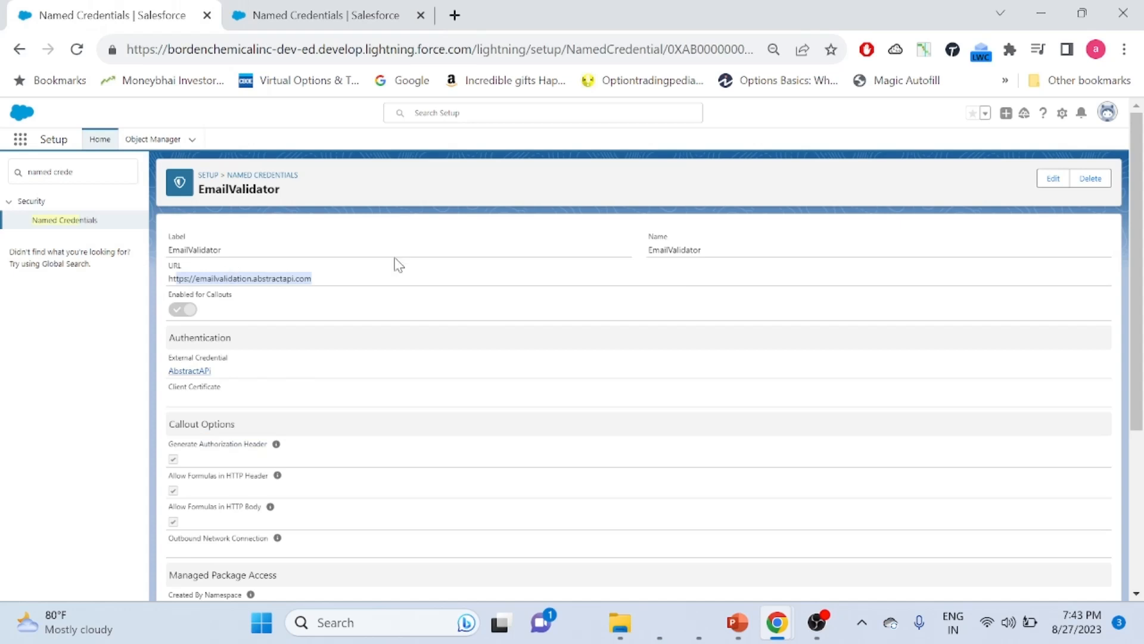
left_click(338, 18)
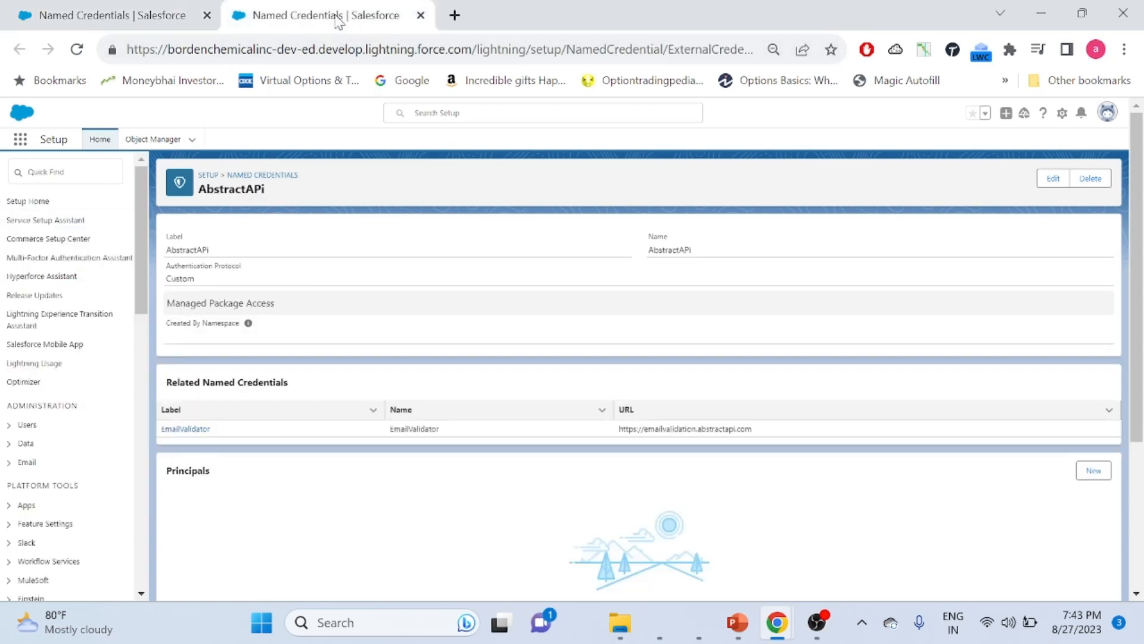
left_click(99, 15)
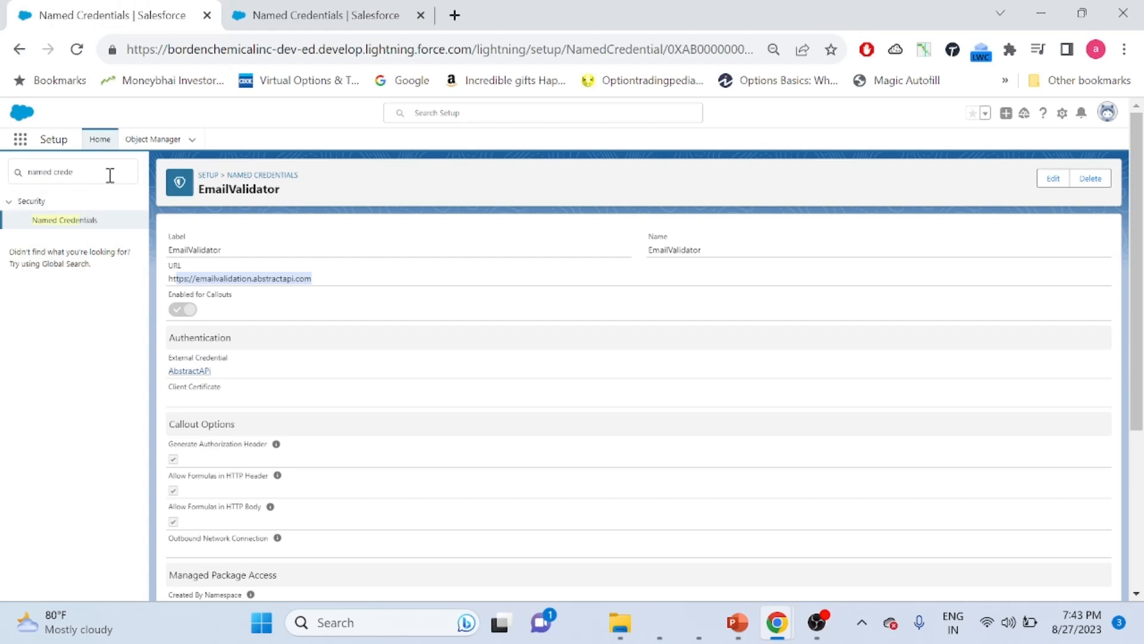
left_click_drag(109, 172, 12, 172)
type("flow")
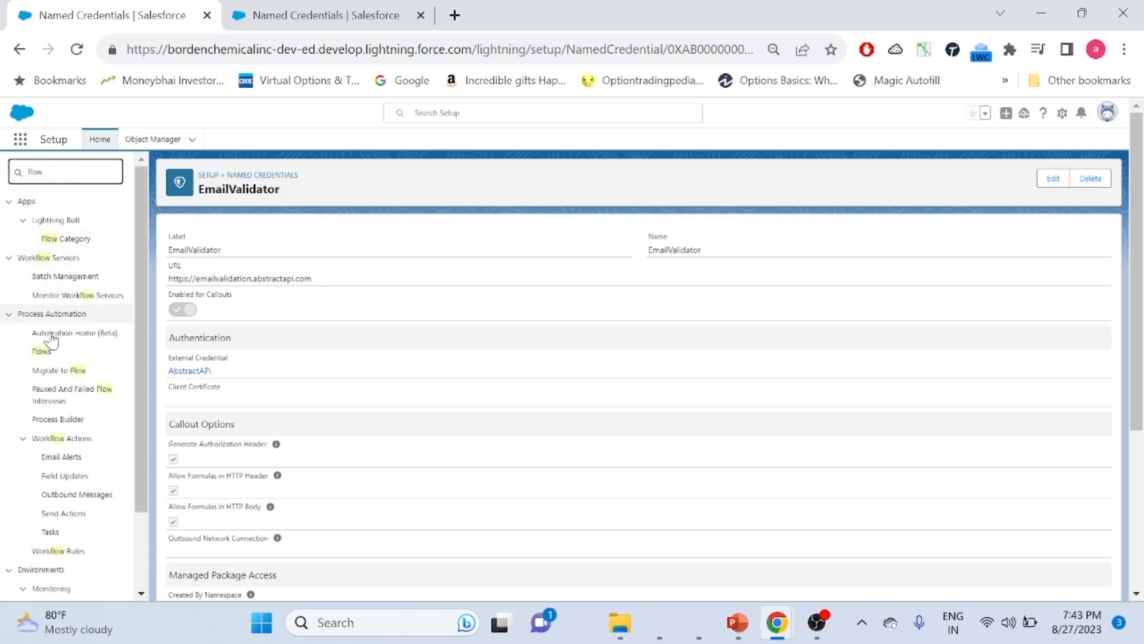
Create a new Screen Flow from the Flows list, dismissing the two error dialogs
left_click(40, 353)
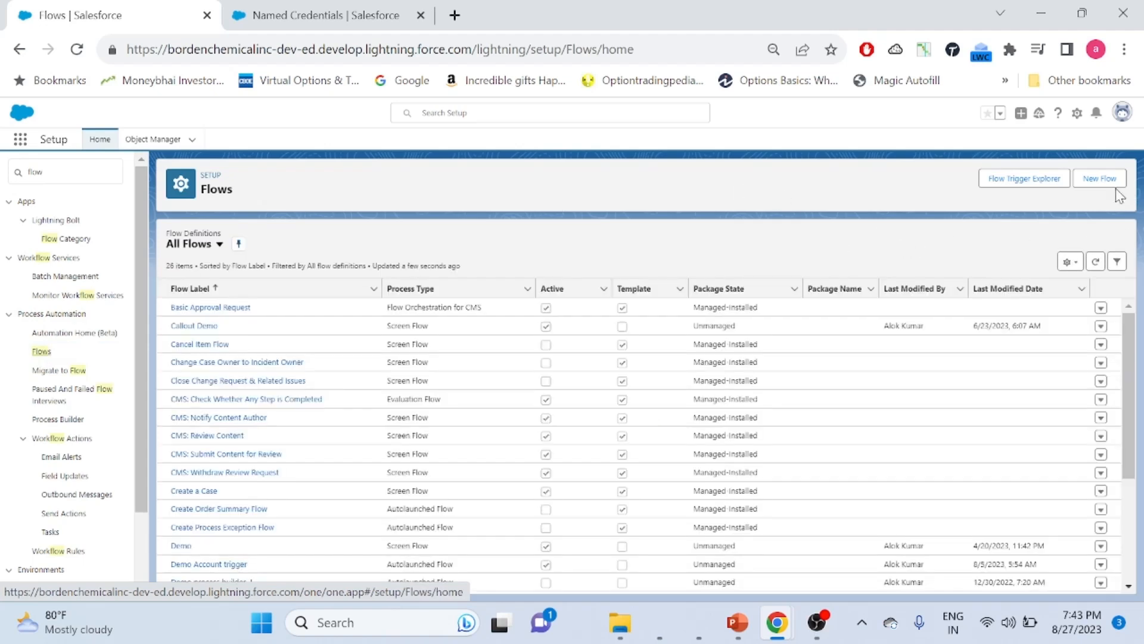
left_click(1098, 181)
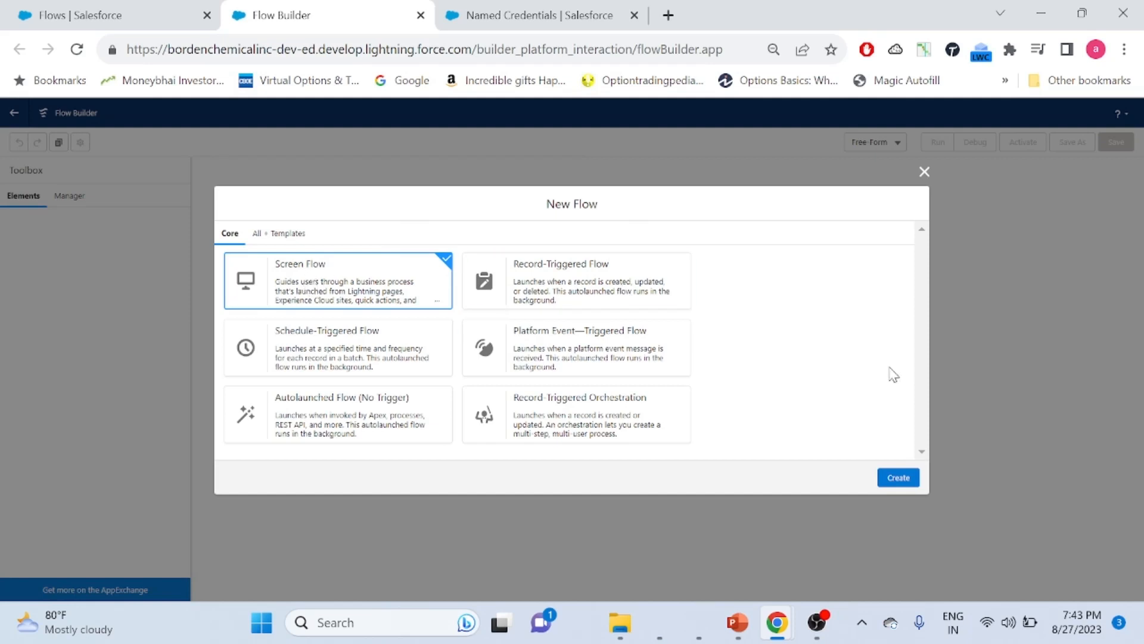
left_click(899, 476)
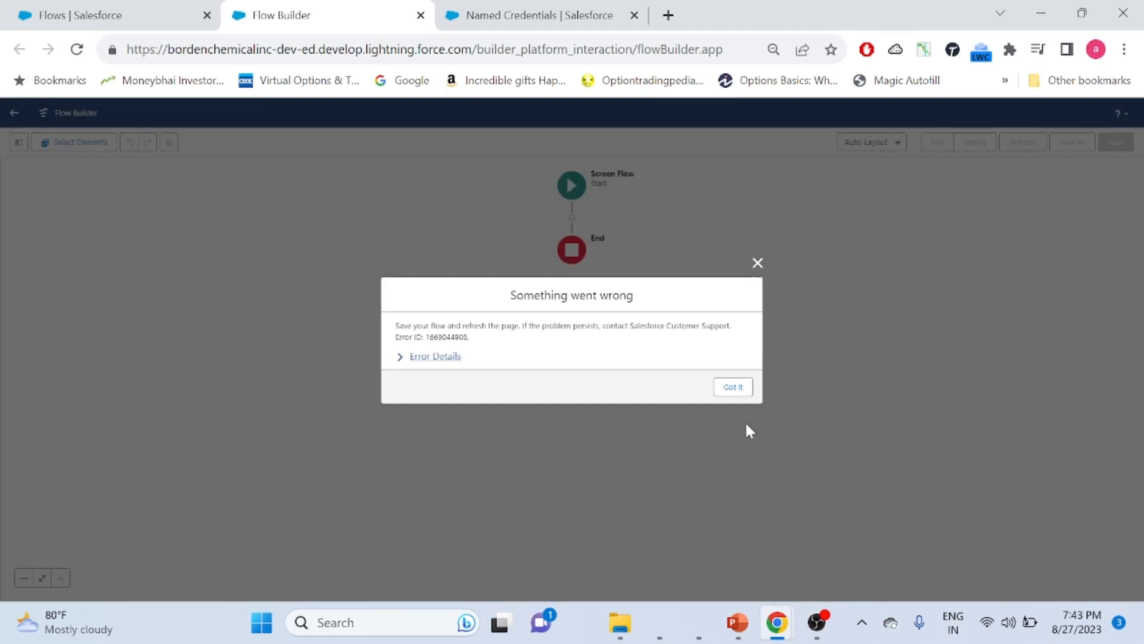
left_click(734, 388)
left_click(737, 365)
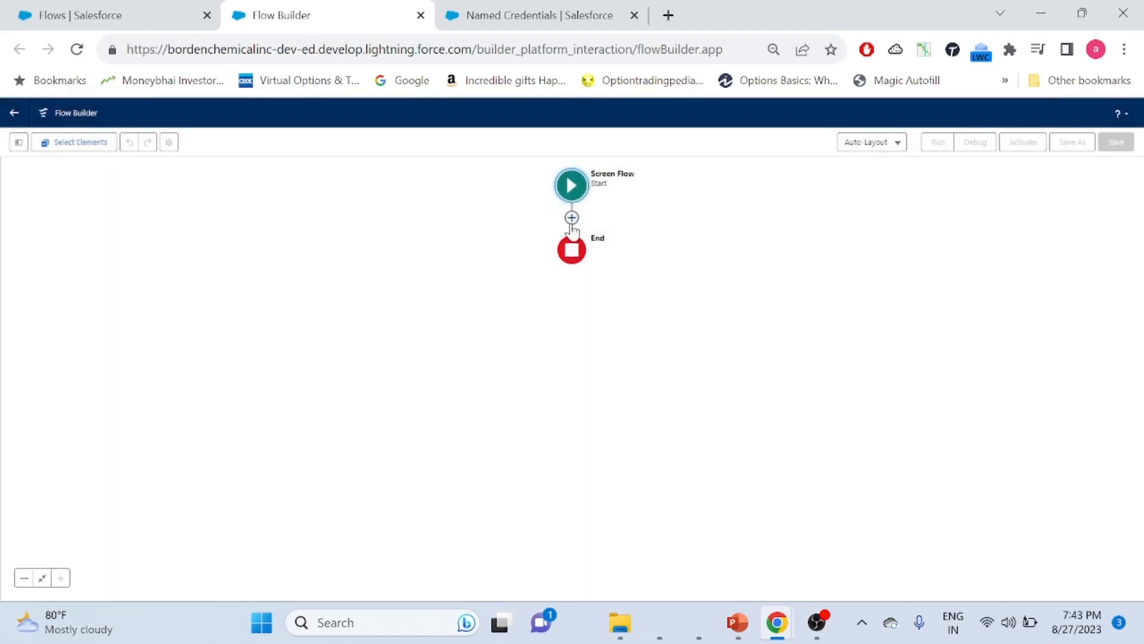
Insert a Screen after Start and add a Text component labelled 'Email'
left_click(572, 217)
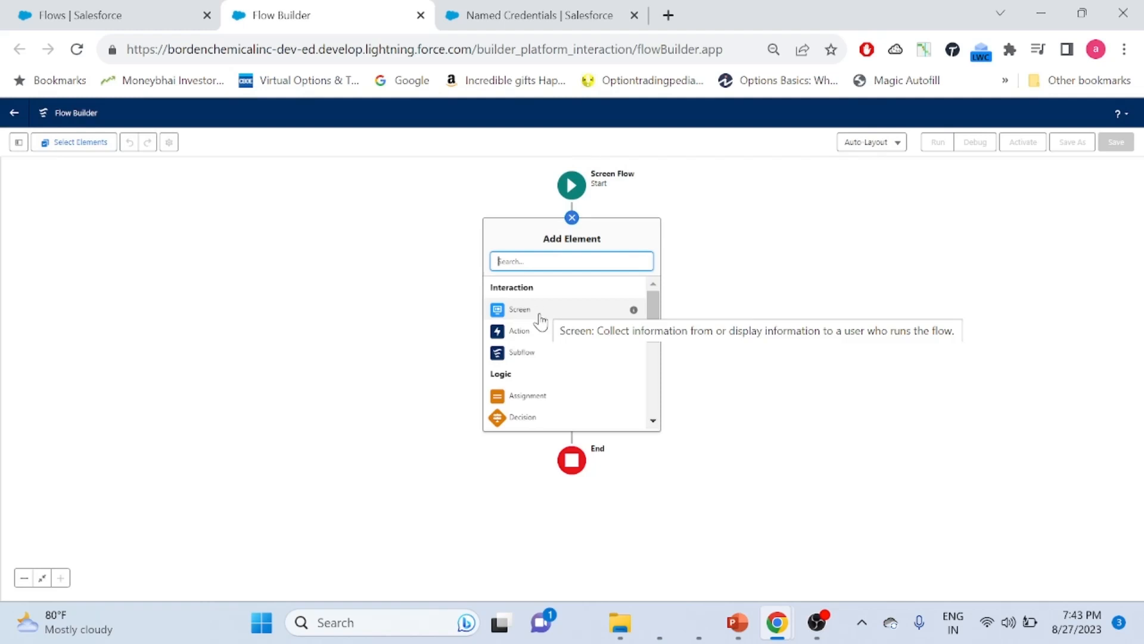
left_click(540, 316)
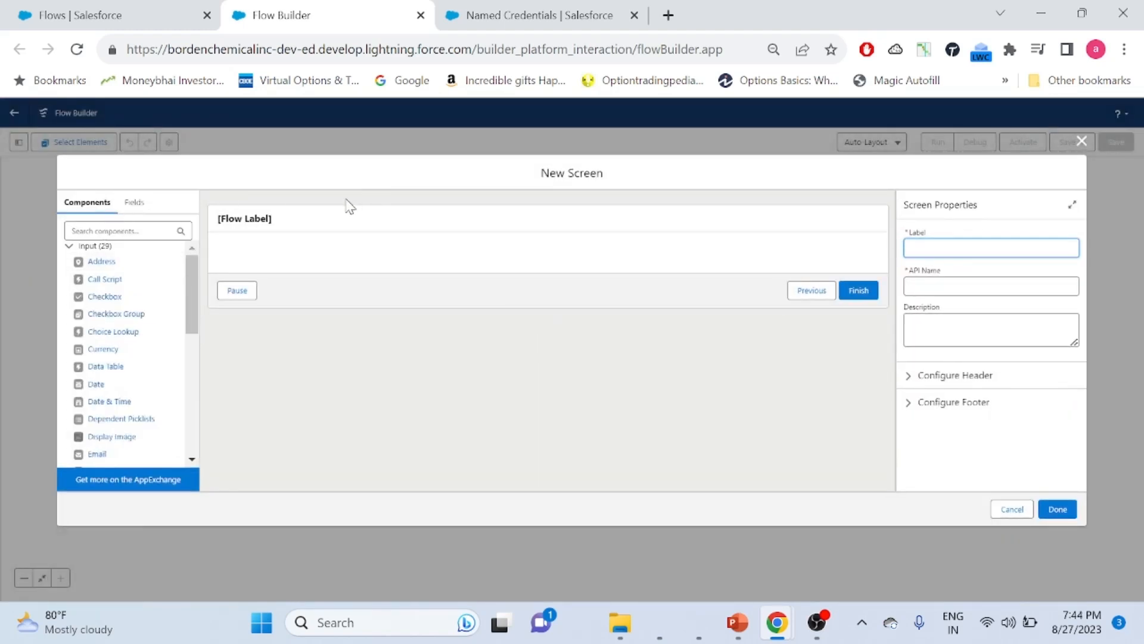
left_click(132, 230)
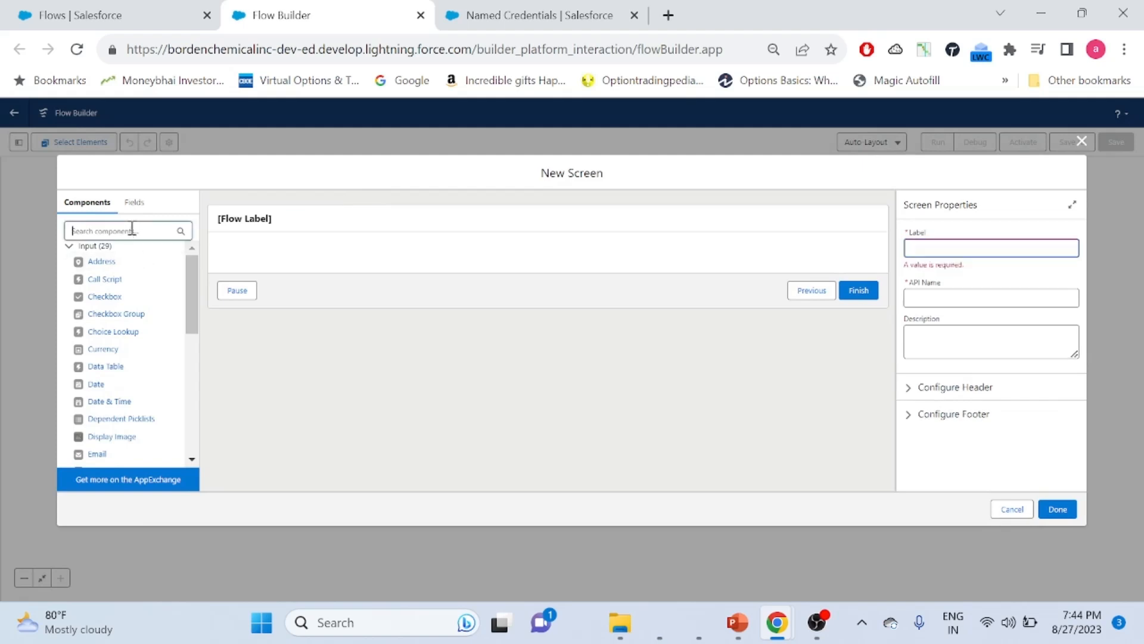
type("inpu")
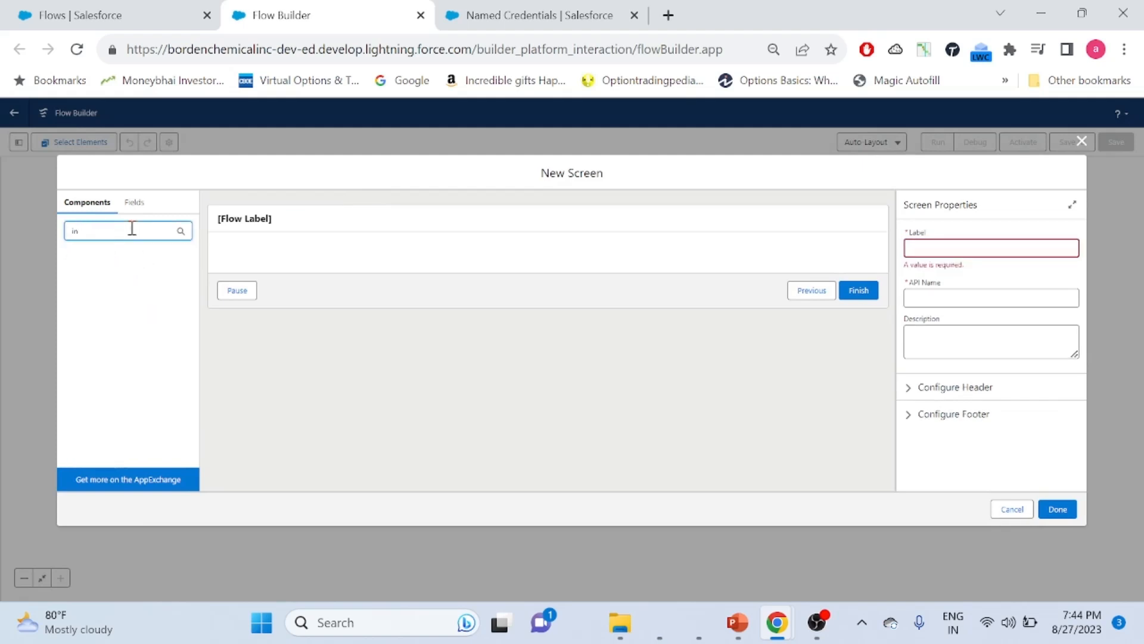
key("BackSpace")
key("BackSpace")
type("te")
left_click_drag(121, 313, 329, 260)
left_click(940, 244)
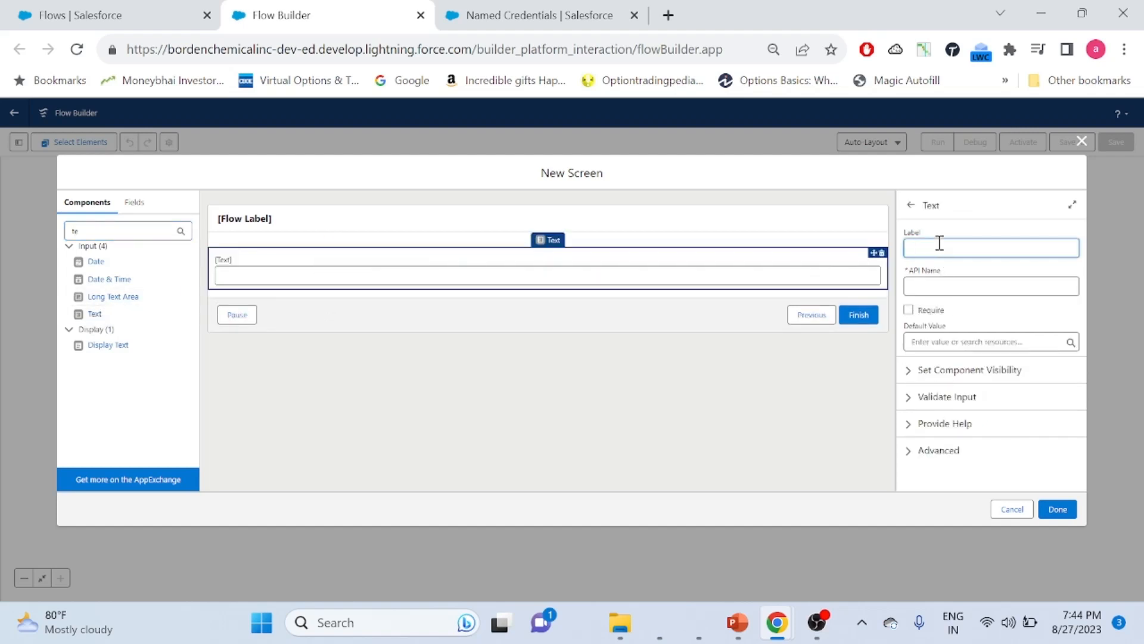
type("Email")
left_click(942, 285)
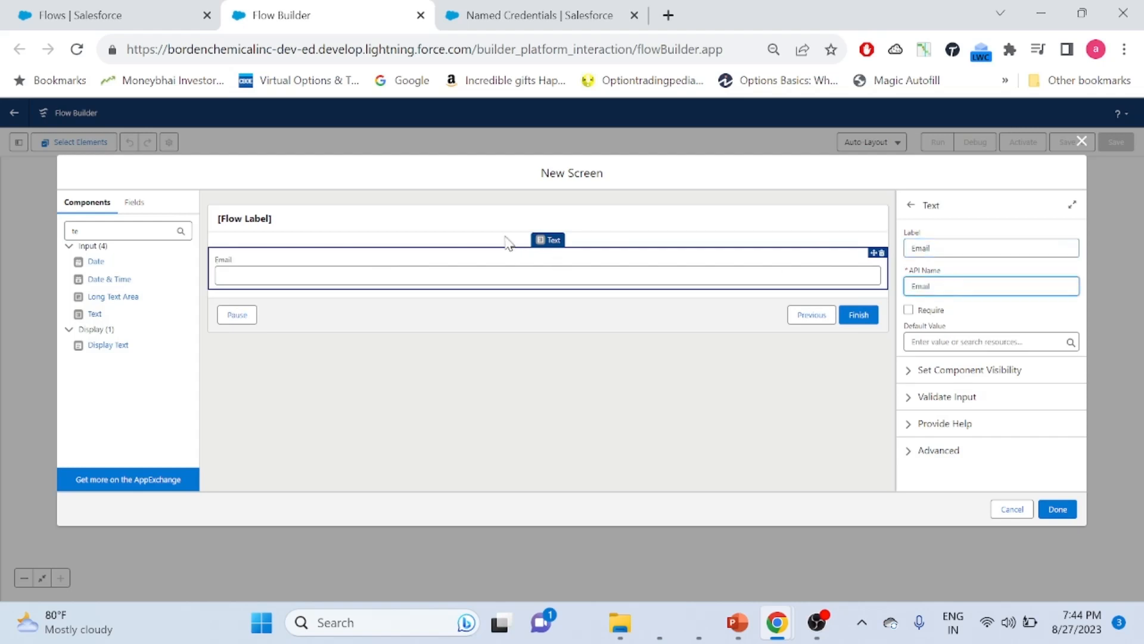
Set the screen's label to 'Email input' and save the screen
left_click(380, 219)
left_click(999, 246)
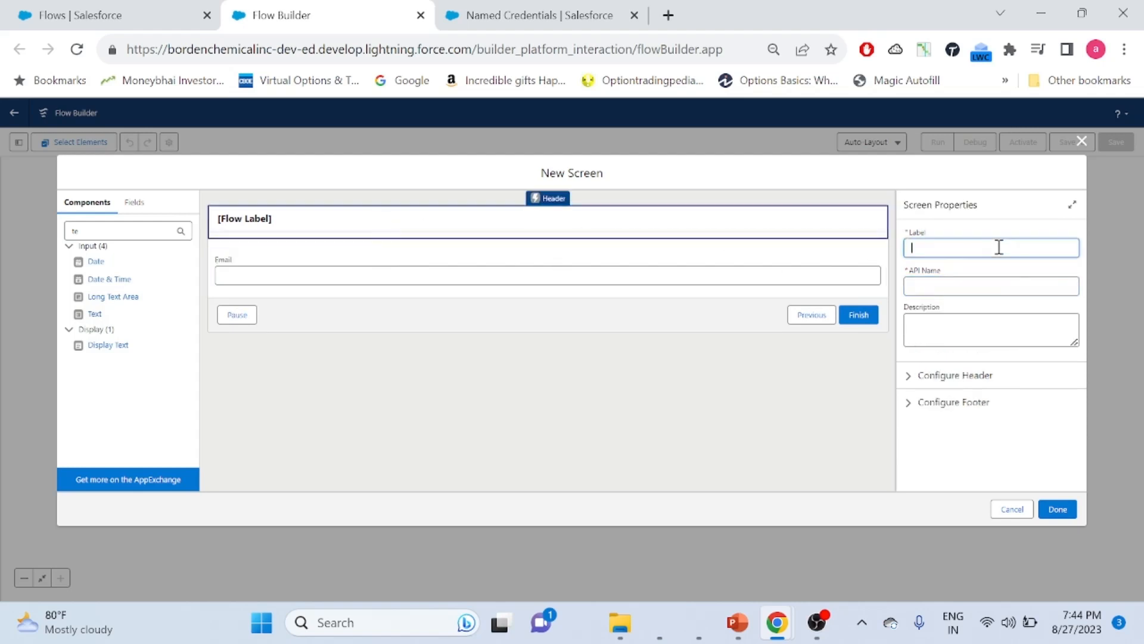
type("Email input")
left_click(936, 287)
left_click(327, 344)
left_click(839, 265)
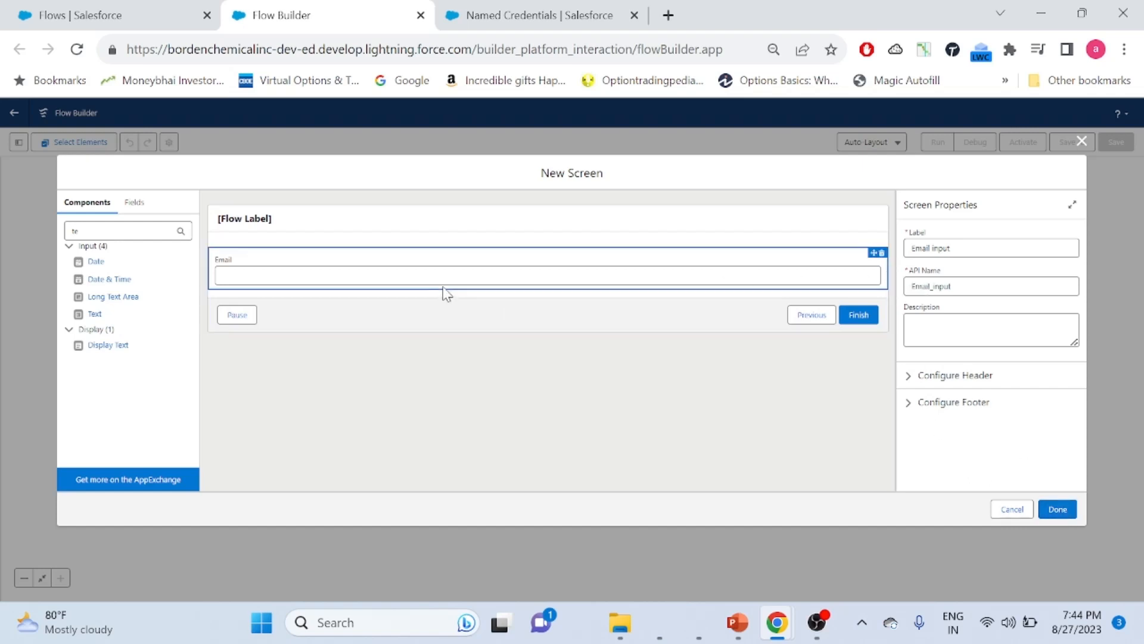
left_click(463, 283)
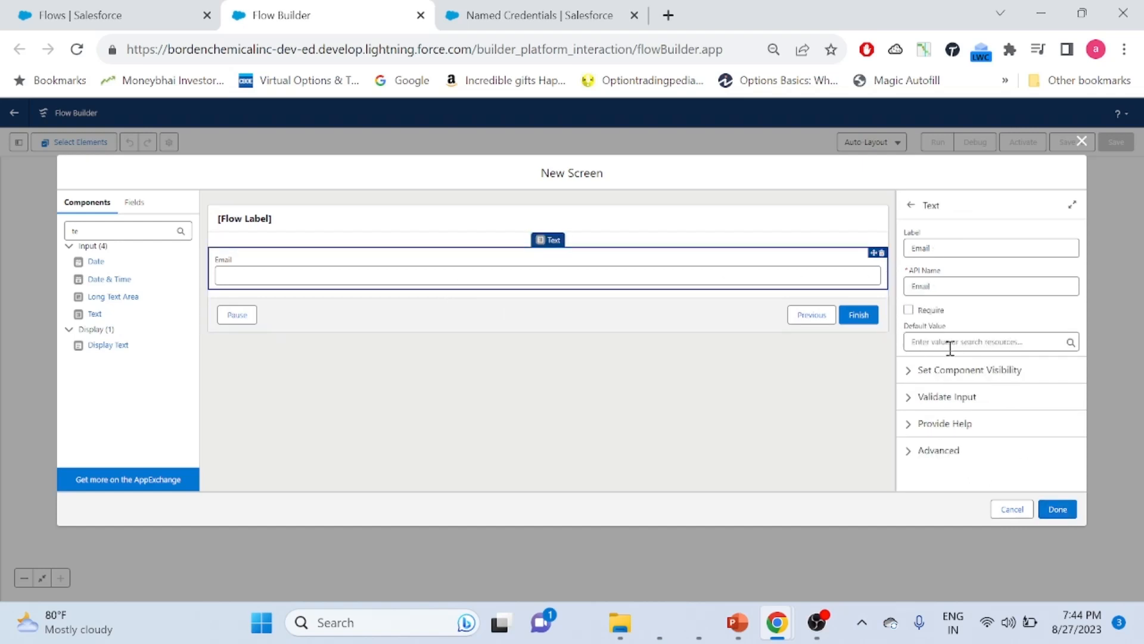
left_click(1055, 514)
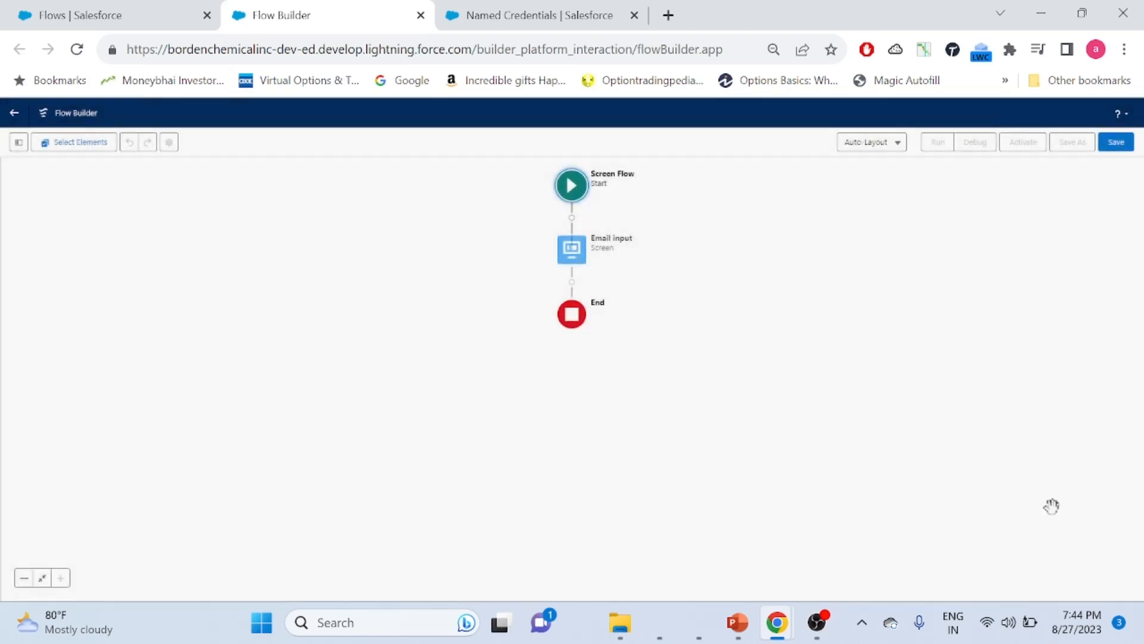
Add an Action element after the Email input screen, dismissing the two error dialogs
left_click(571, 283)
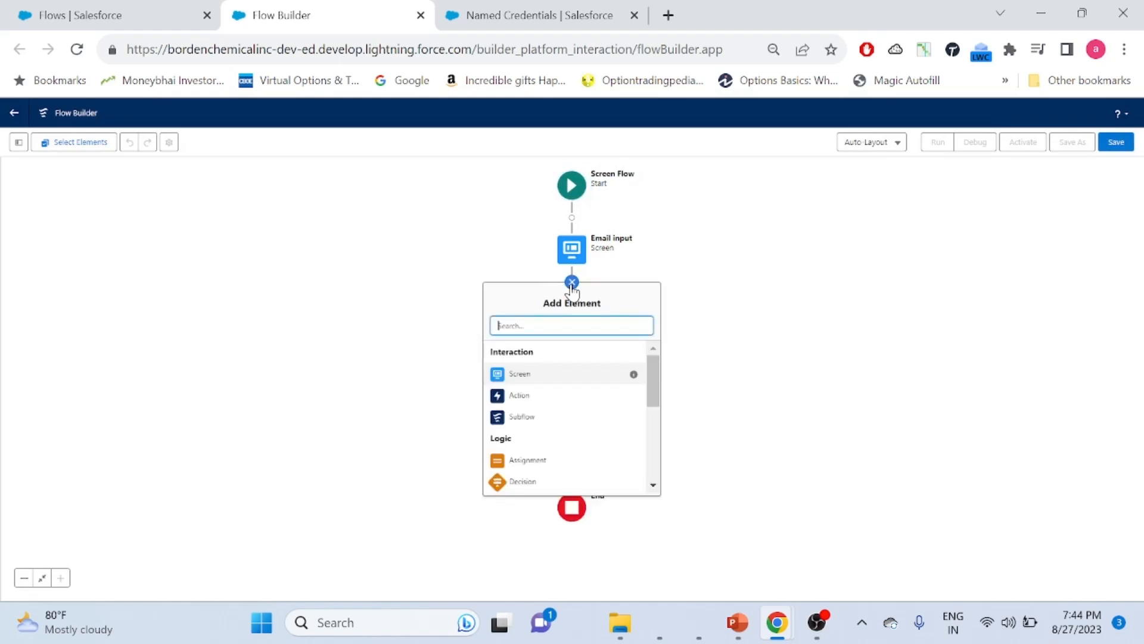
left_click(519, 396)
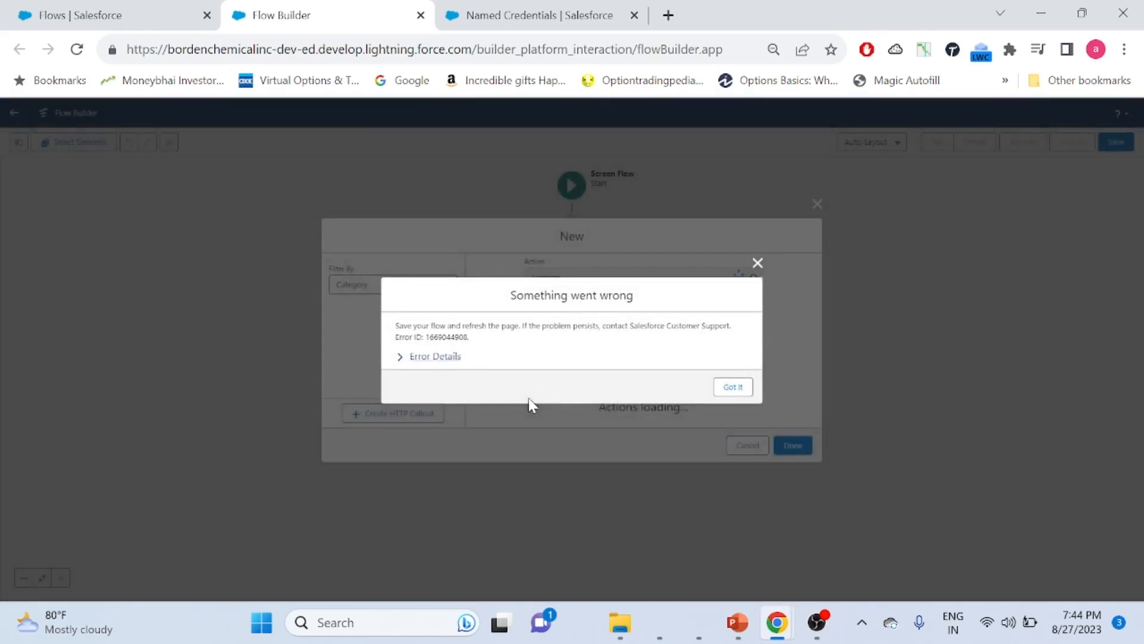
left_click(739, 387)
left_click(741, 368)
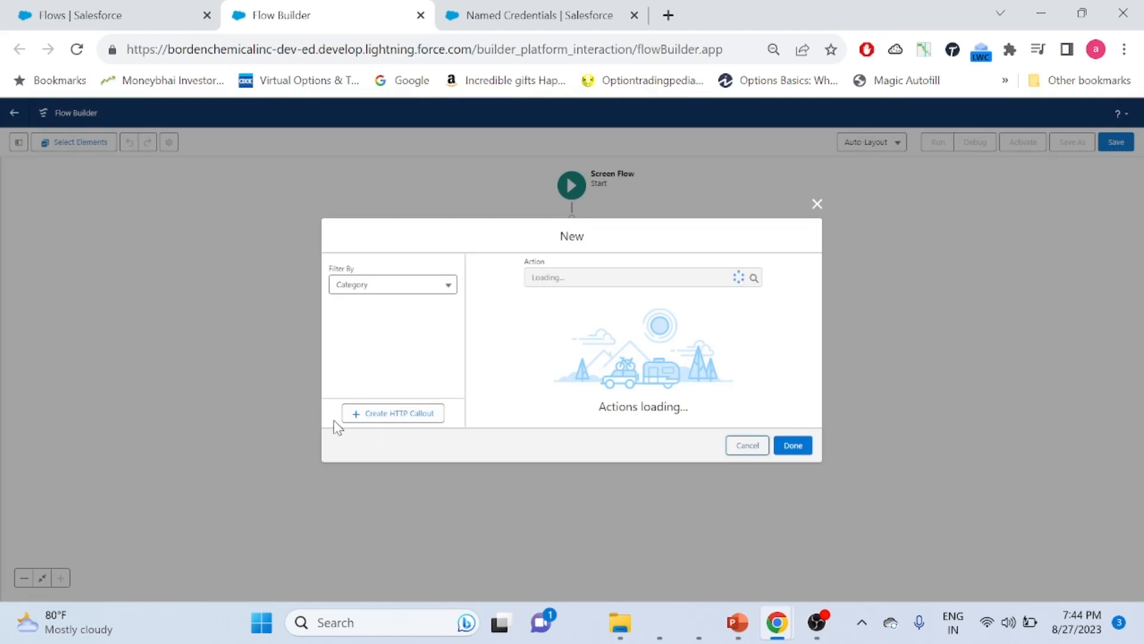
Create an HTTP callout named 'EmailValidation' using the EmailValidator named credential and continue
left_click(391, 417)
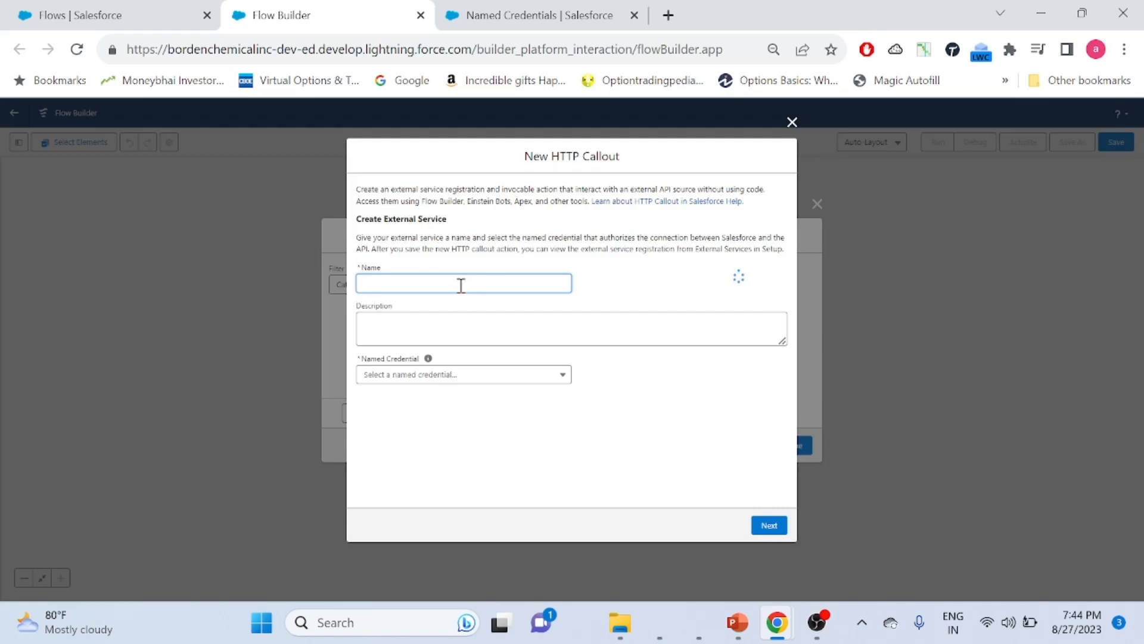
type("EmailValidation")
left_click(391, 386)
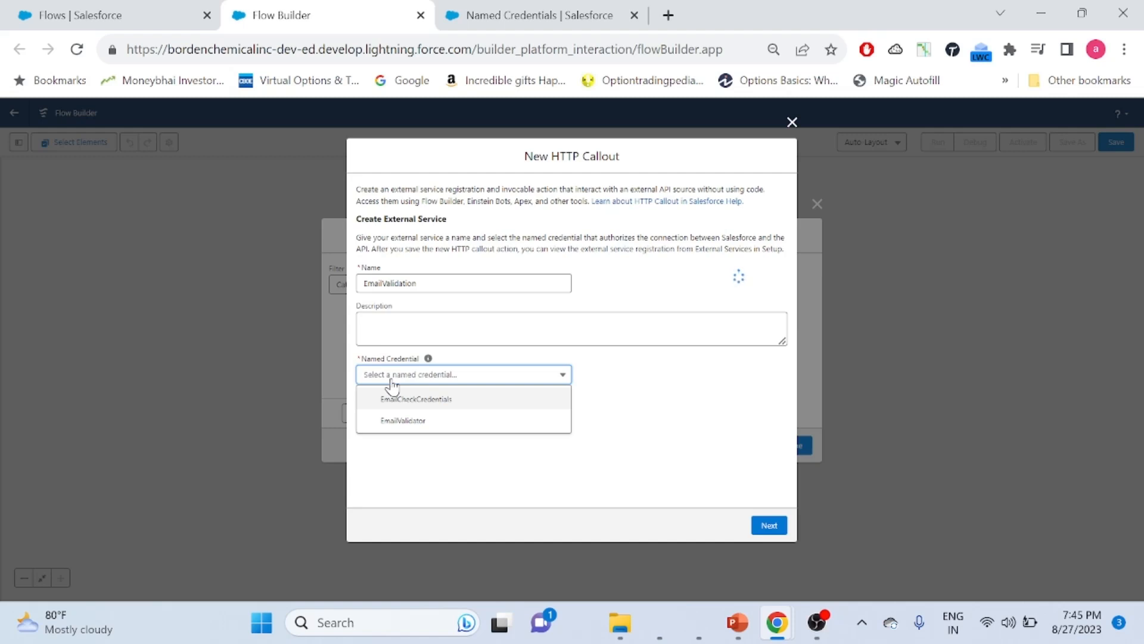
left_click(391, 421)
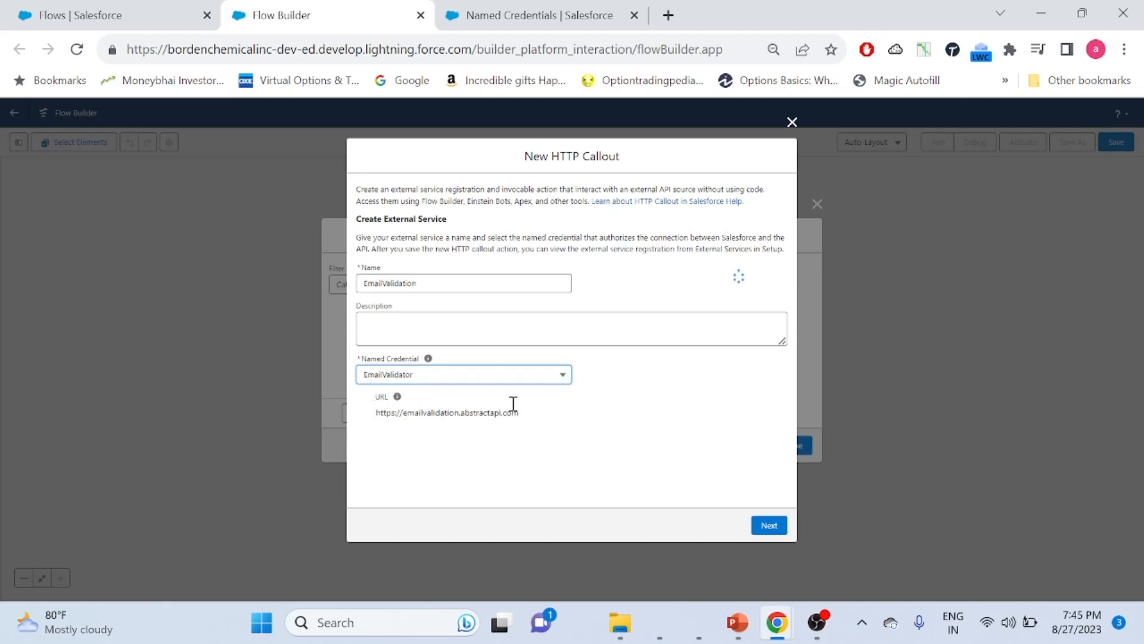
left_click(769, 526)
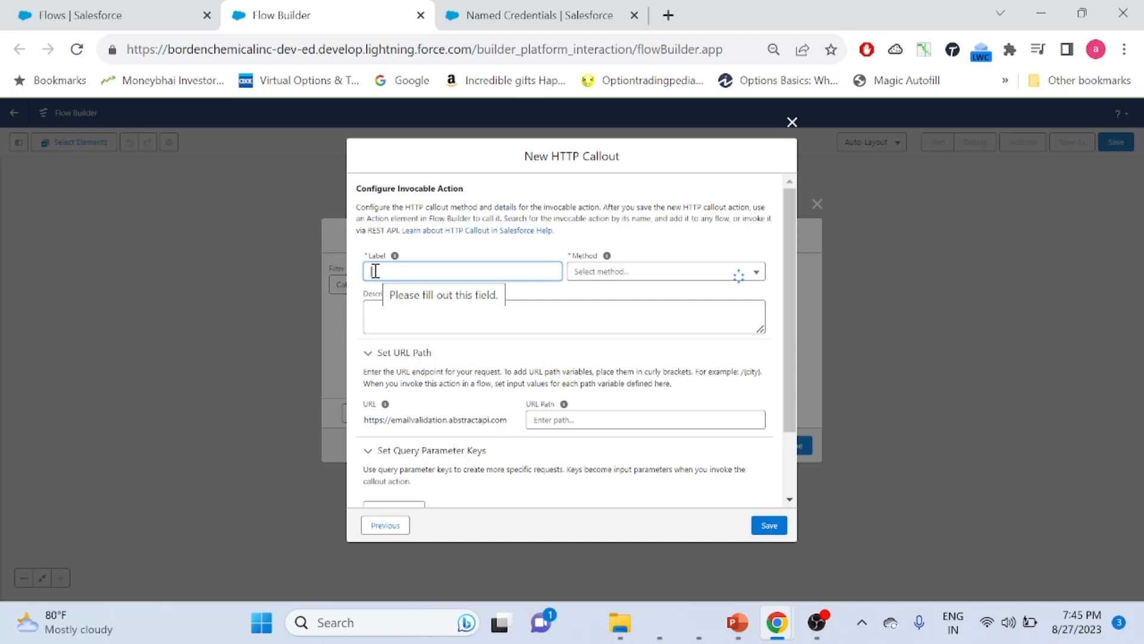
Enter 'Email Success' as the action label, then view Abstract's Email Validation API docs for GET /v1
type("Email ")
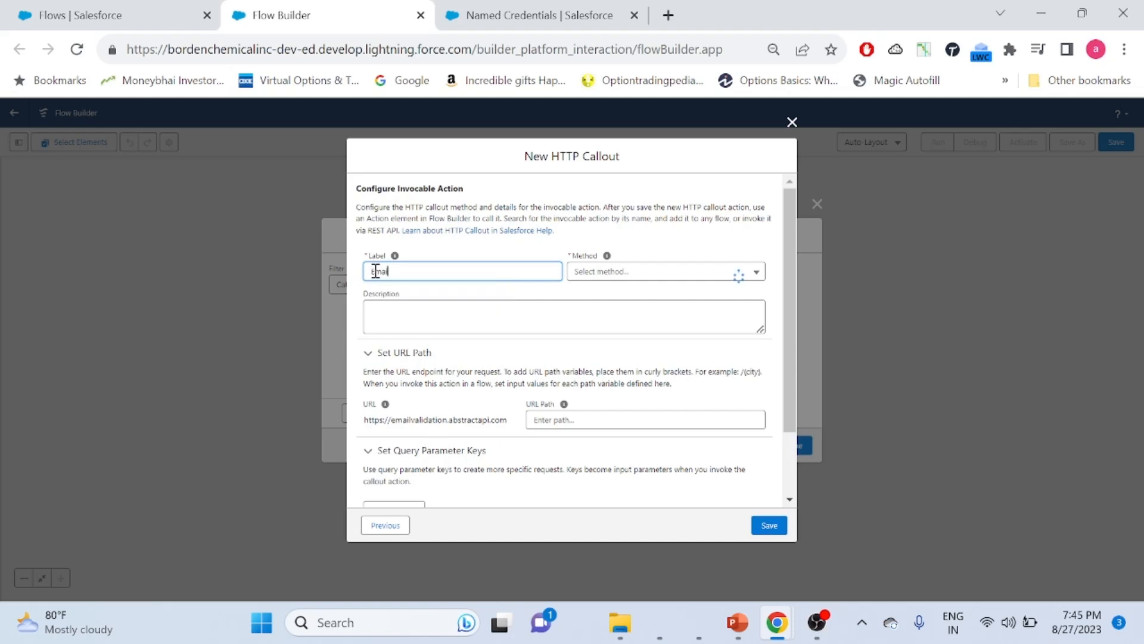
type("Success")
left_click(655, 277)
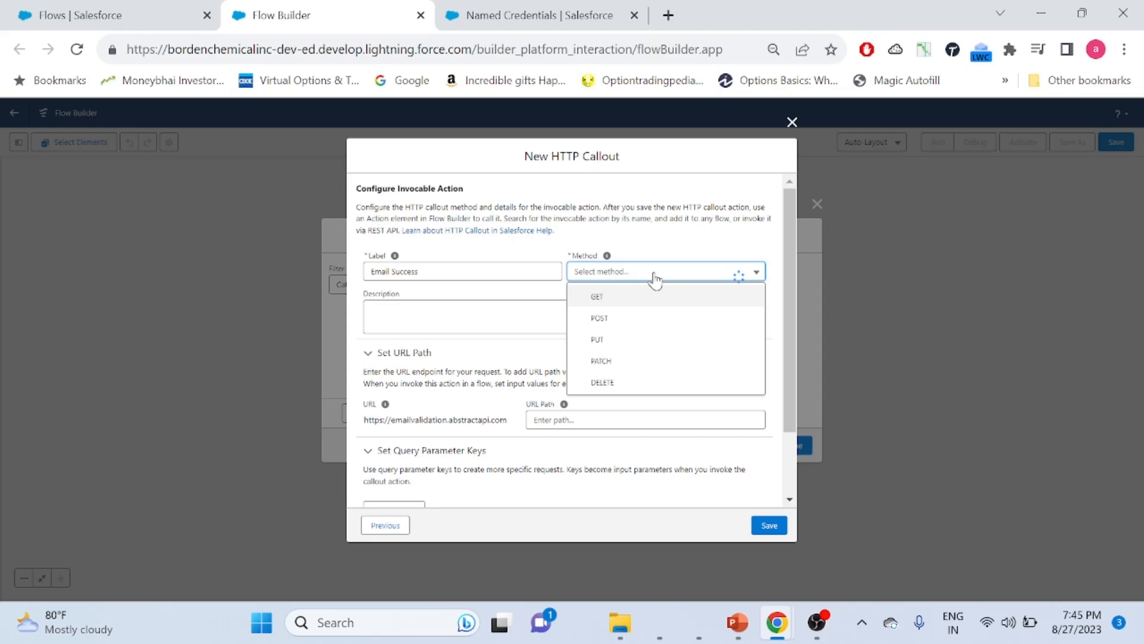
key("alt+Tab")
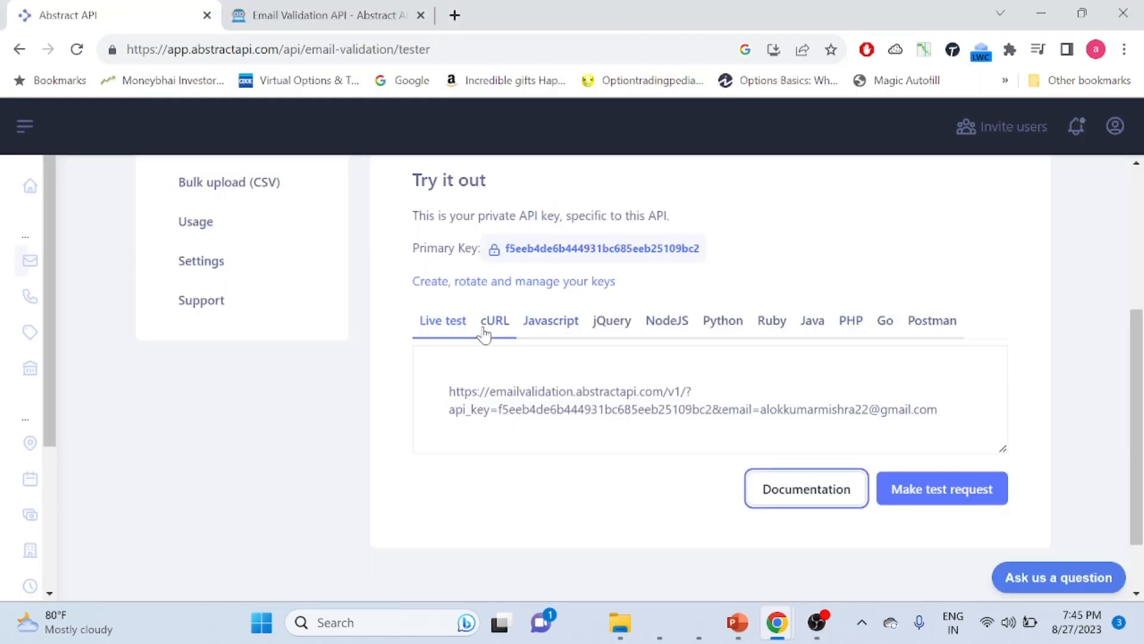
left_click(351, 12)
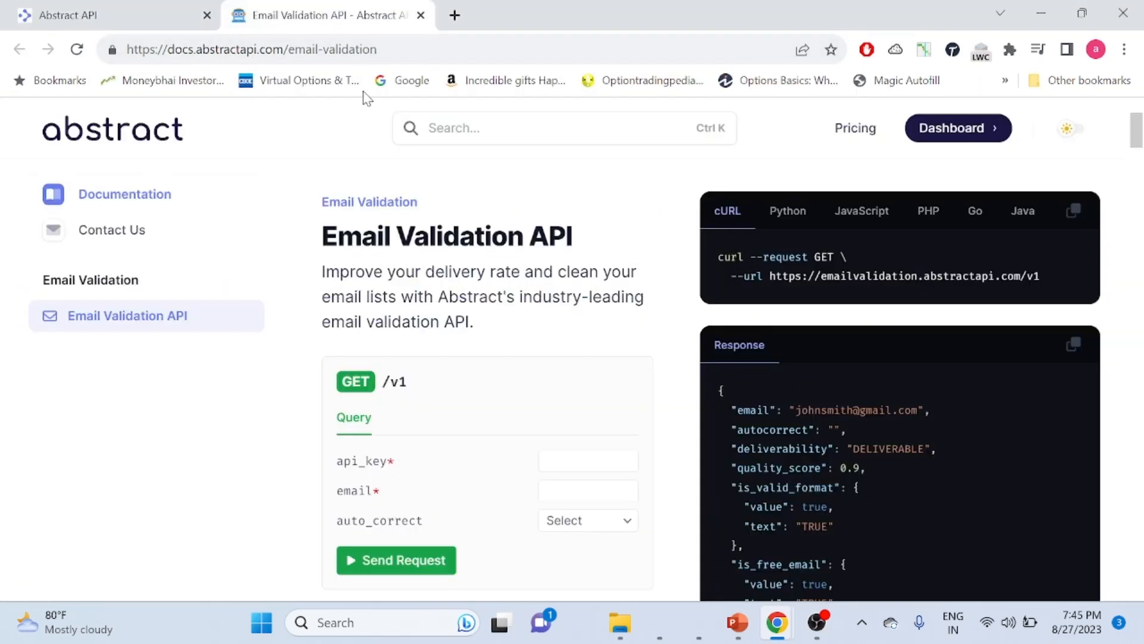
Back in Flow Builder, choose GET as the Email Success method and move to the URL Path field
key("alt+Tab")
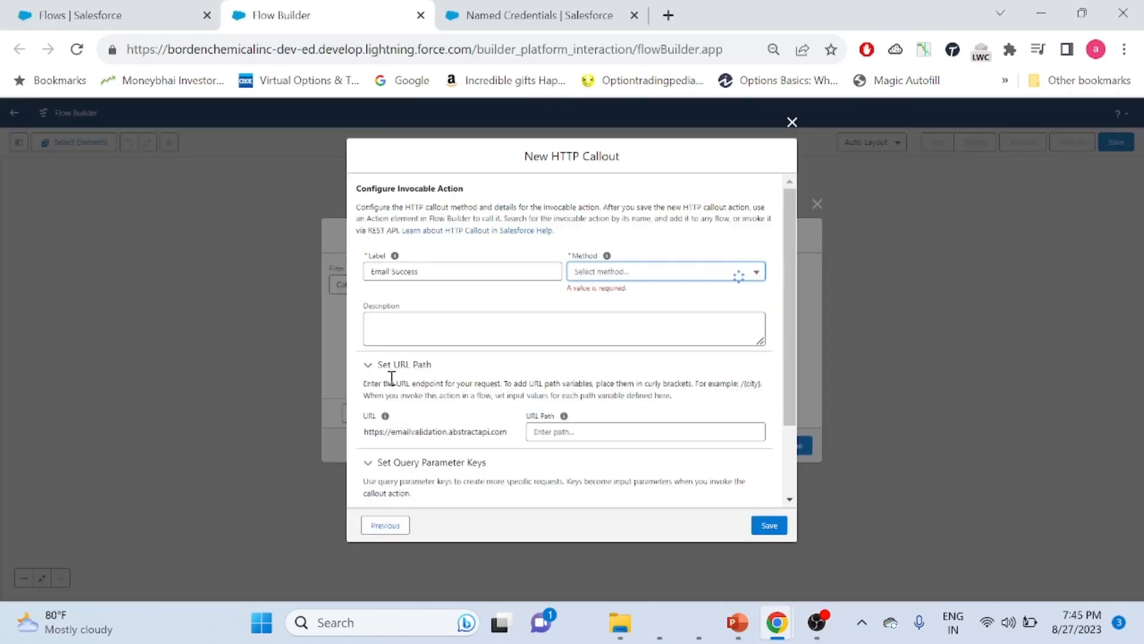
left_click(661, 272)
left_click(627, 302)
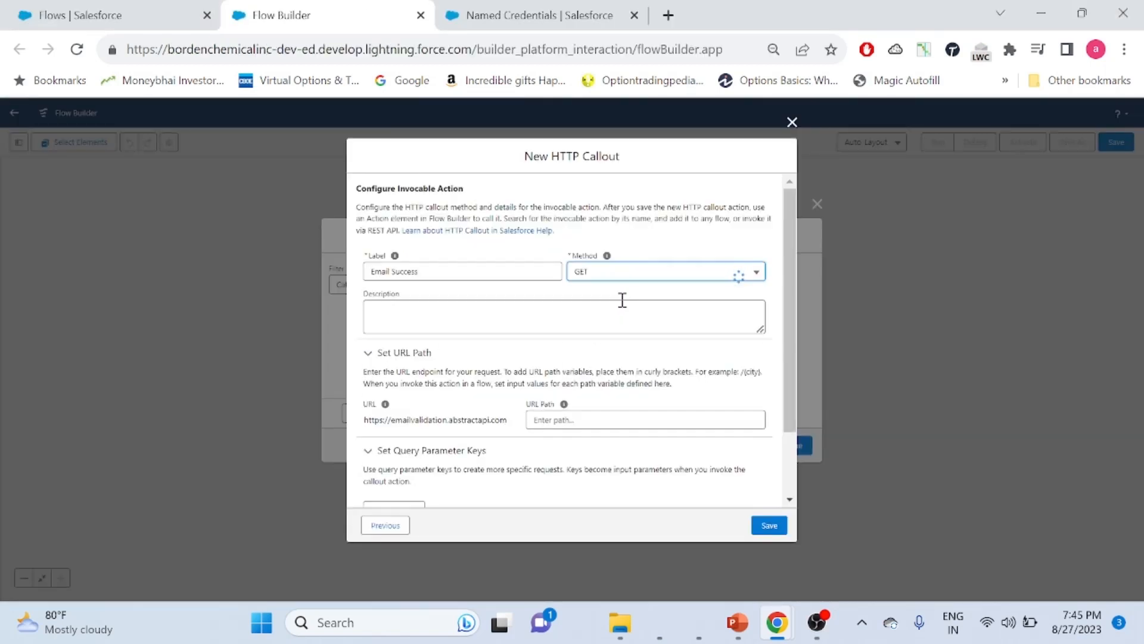
left_click_drag(784, 272, 784, 335)
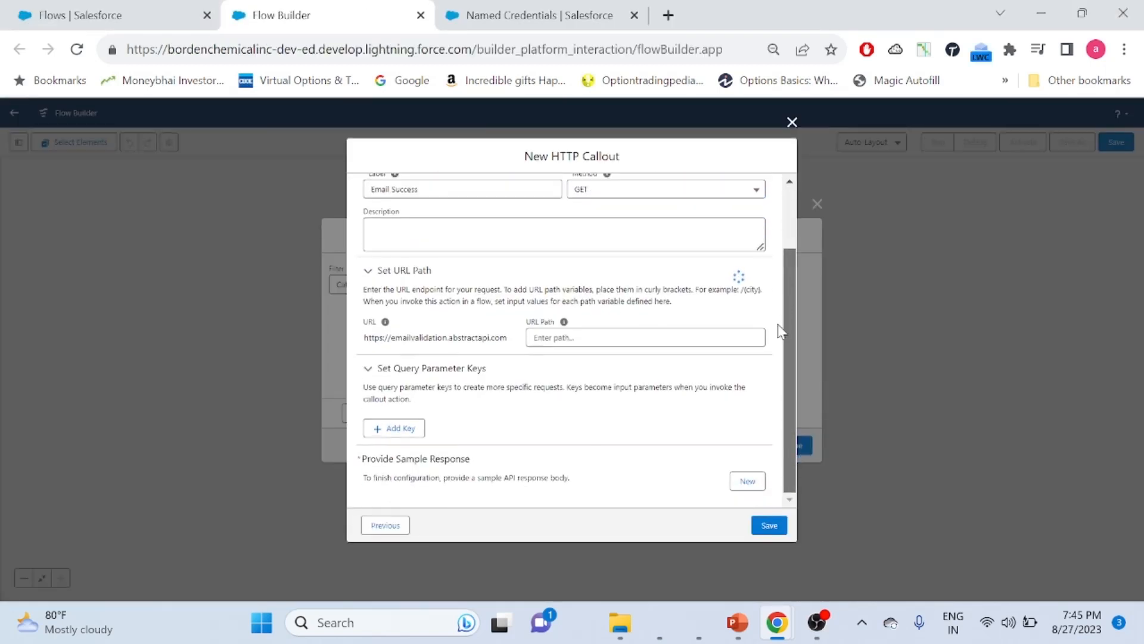
left_click(582, 339)
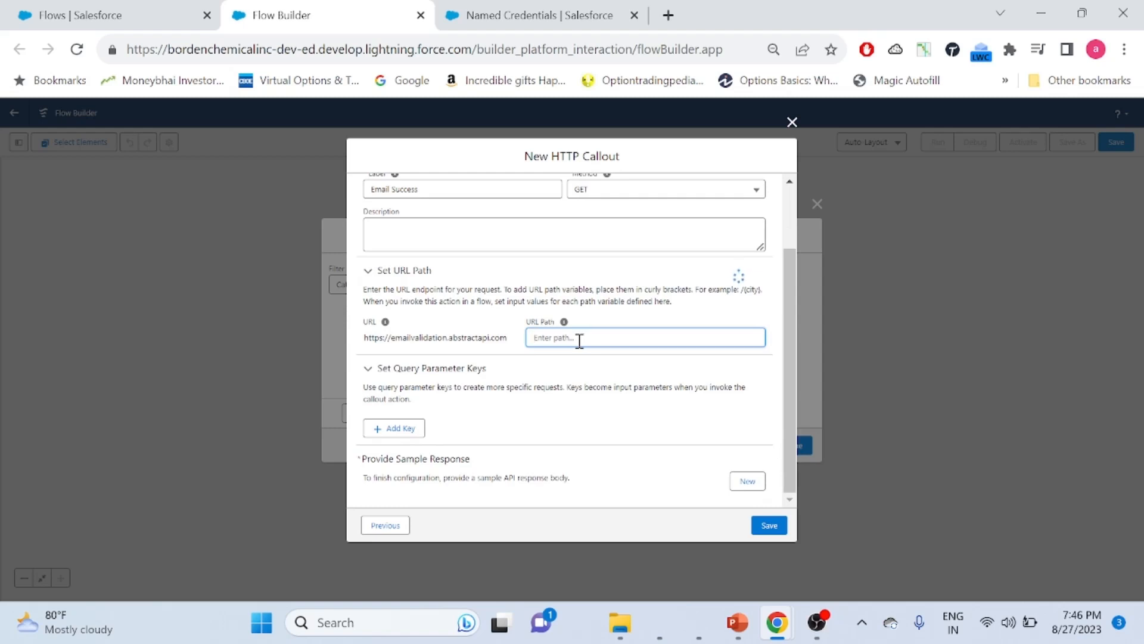
Enter '/v1' as the URL path and add a blank query parameter key row
key("alt+Tab")
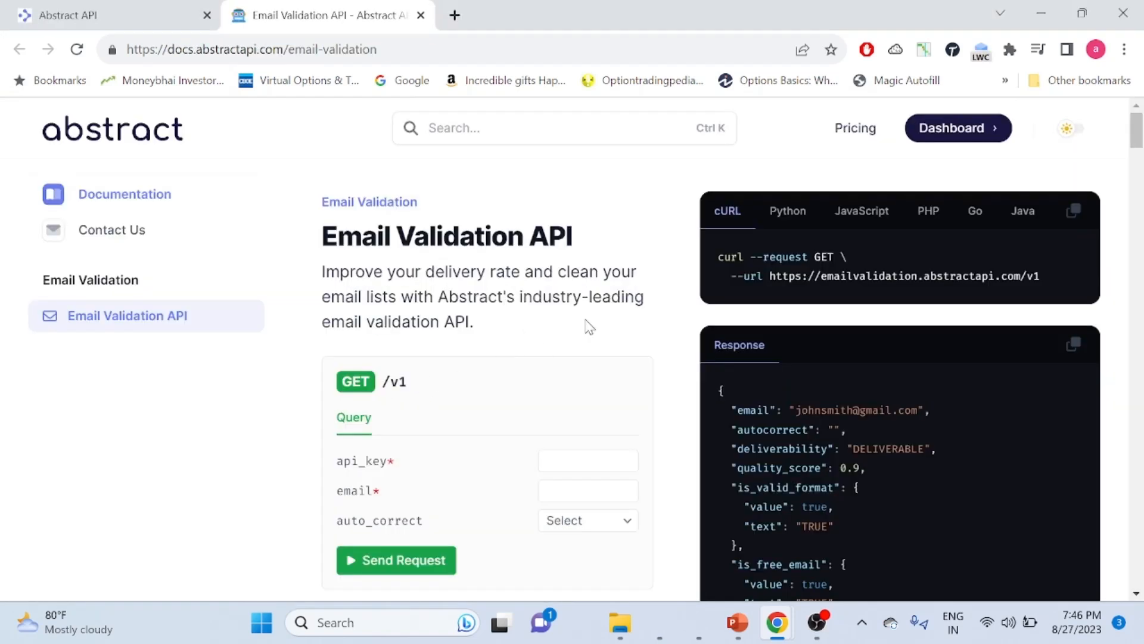
key("alt+Tab")
type("/v1")
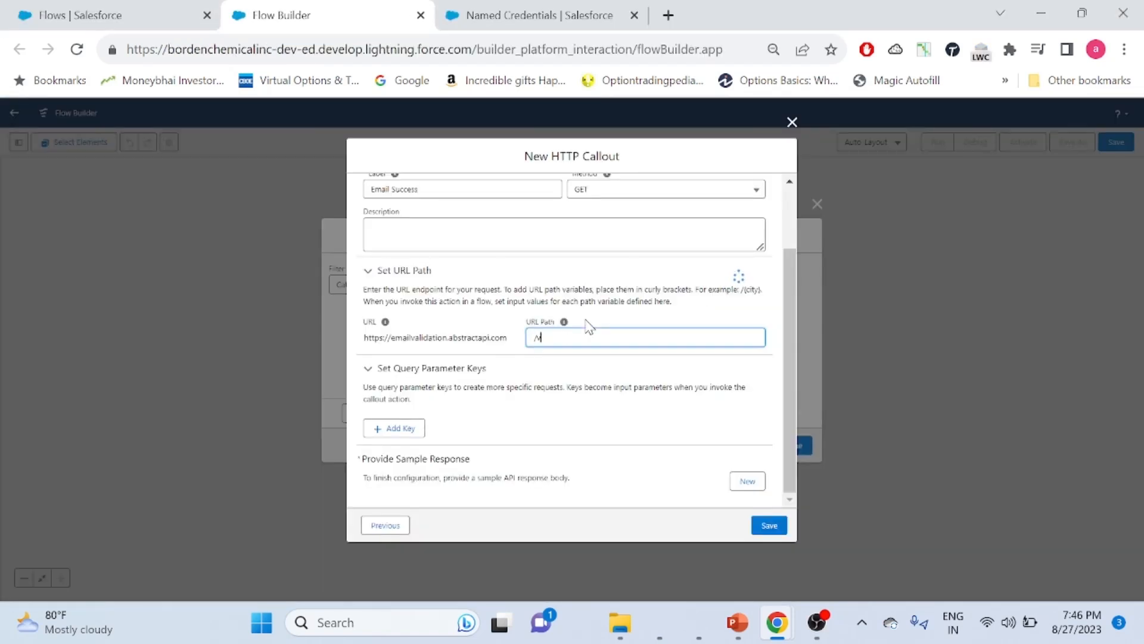
left_click(785, 338)
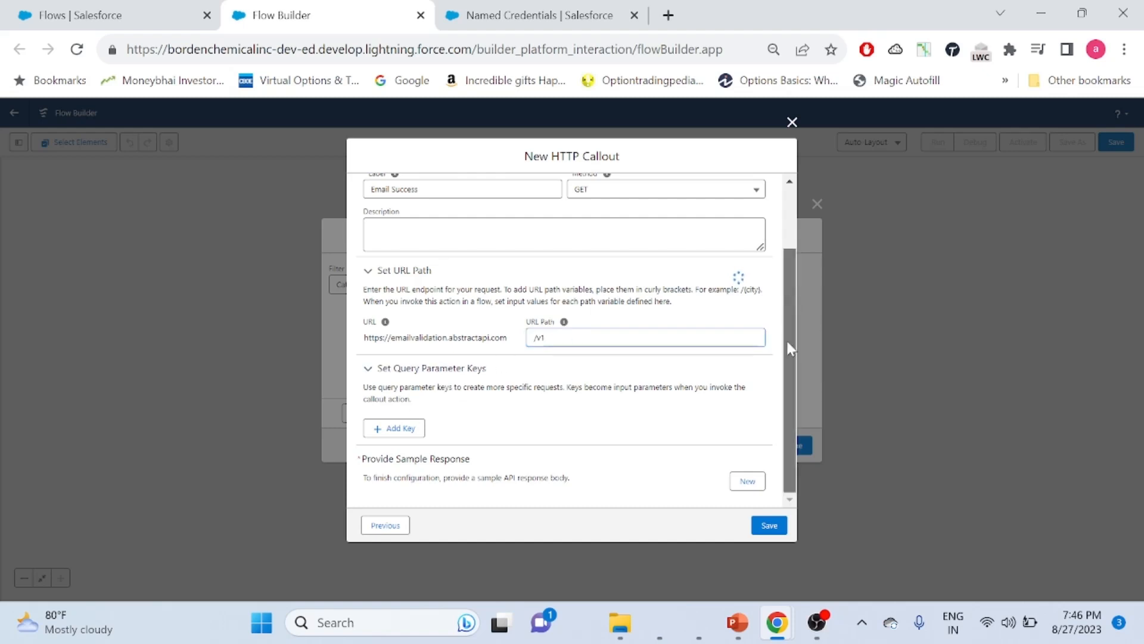
left_click(394, 429)
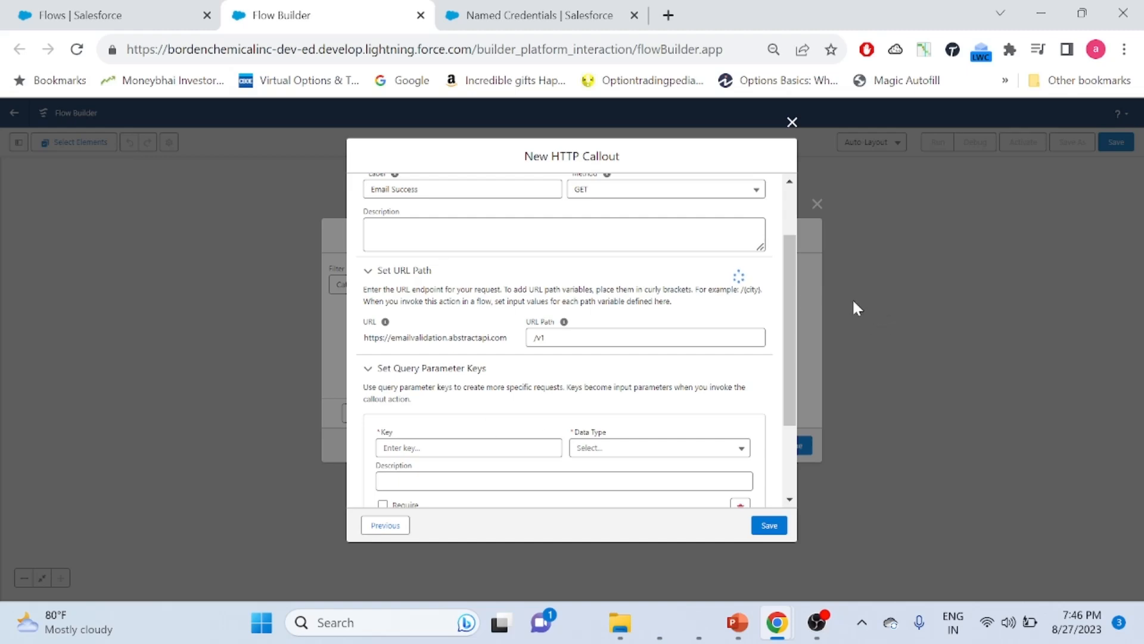
scroll(785, 334, "down", 1)
scroll(785, 327, "down", 2)
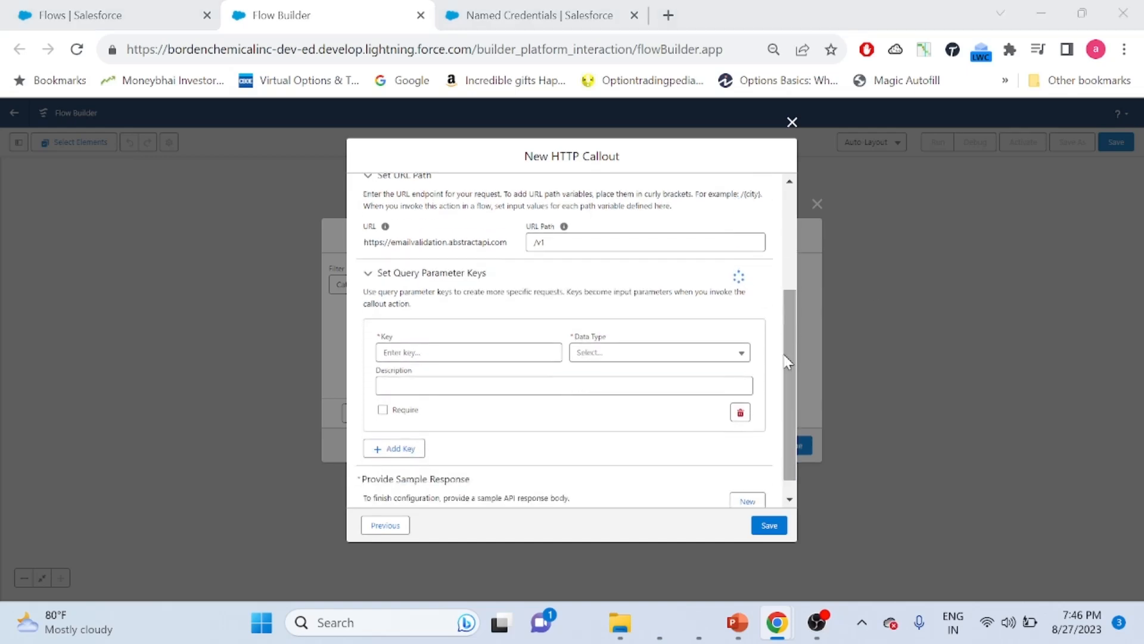
Check the tester's sample request, then define 'api_key' as a required String query parameter
key("alt+Tab")
left_click(115, 9)
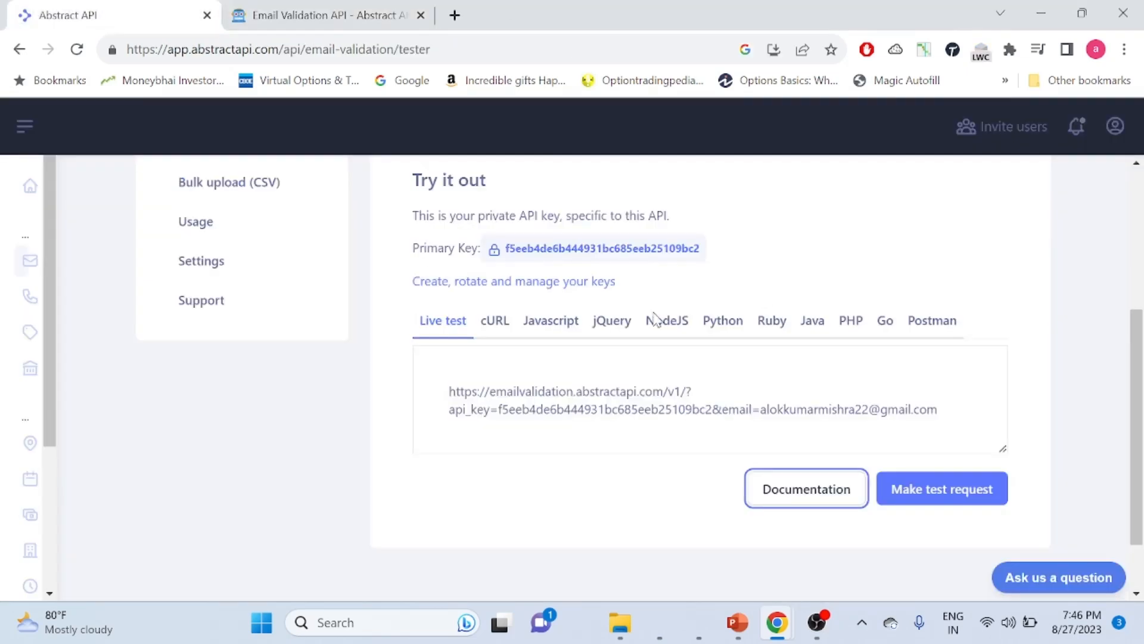
left_click(742, 410)
key("alt+Tab")
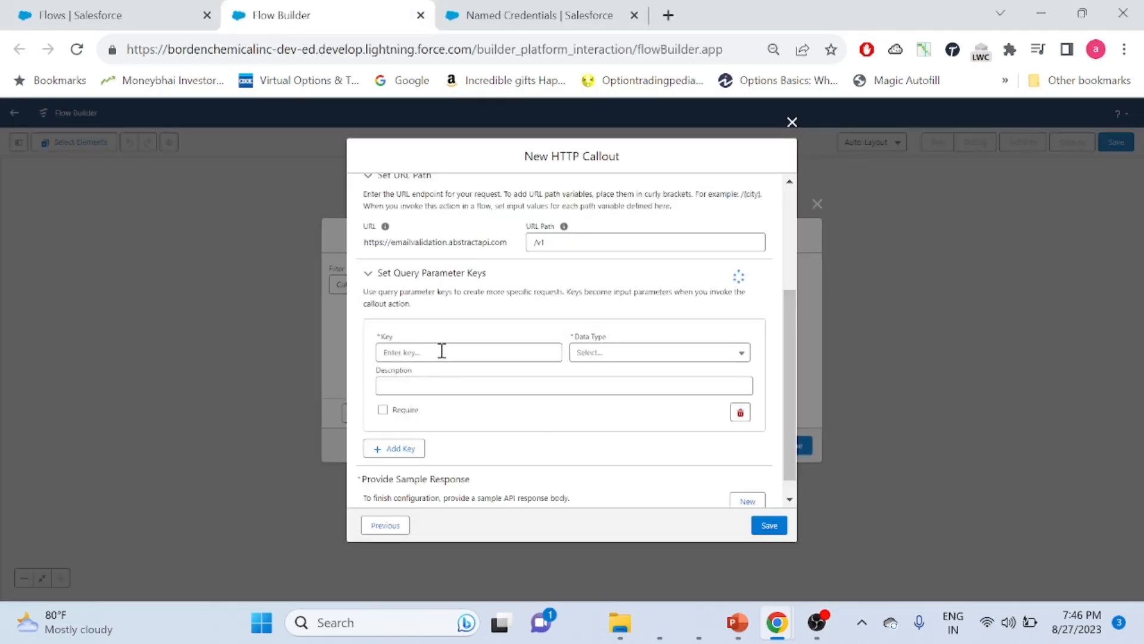
type("api_key")
left_click(743, 358)
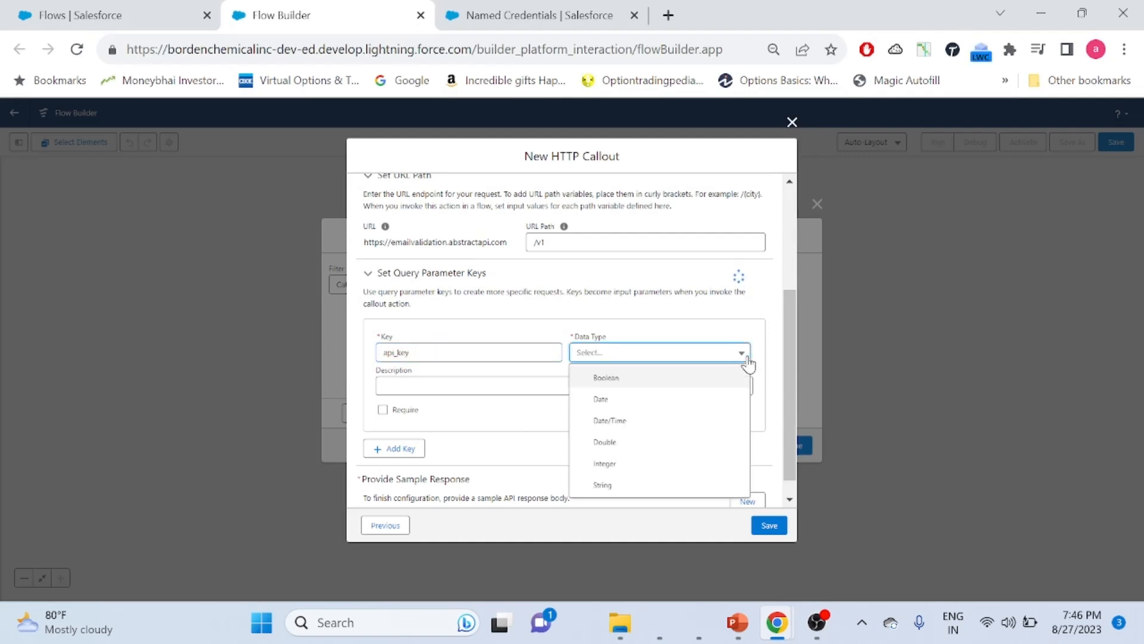
left_click(601, 484)
left_click(382, 419)
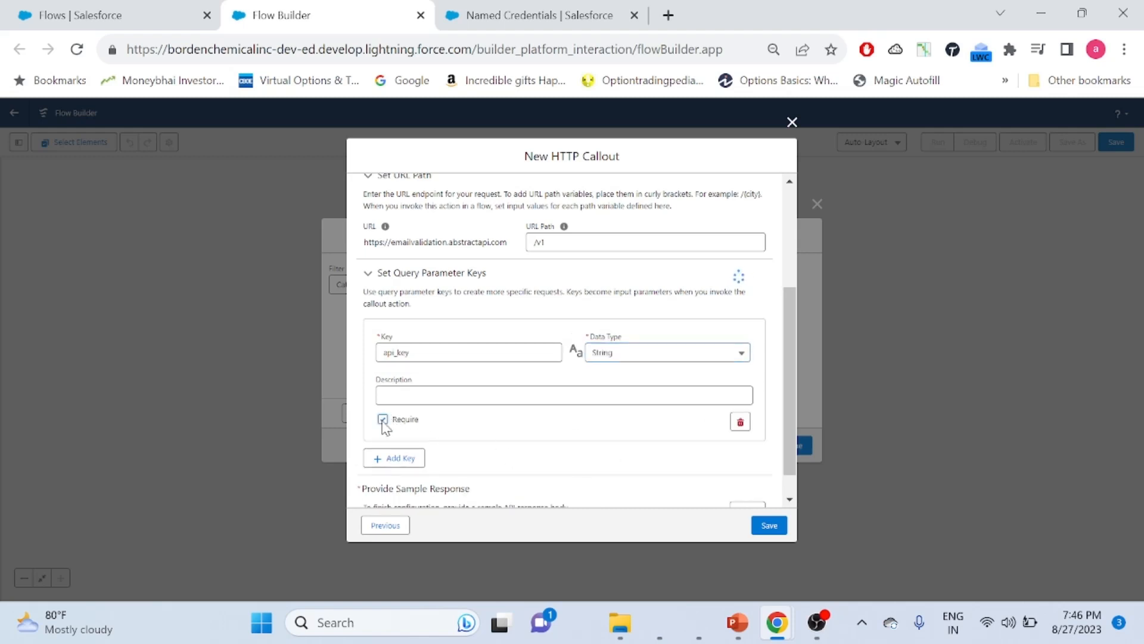
scroll(786, 428, "down", 1)
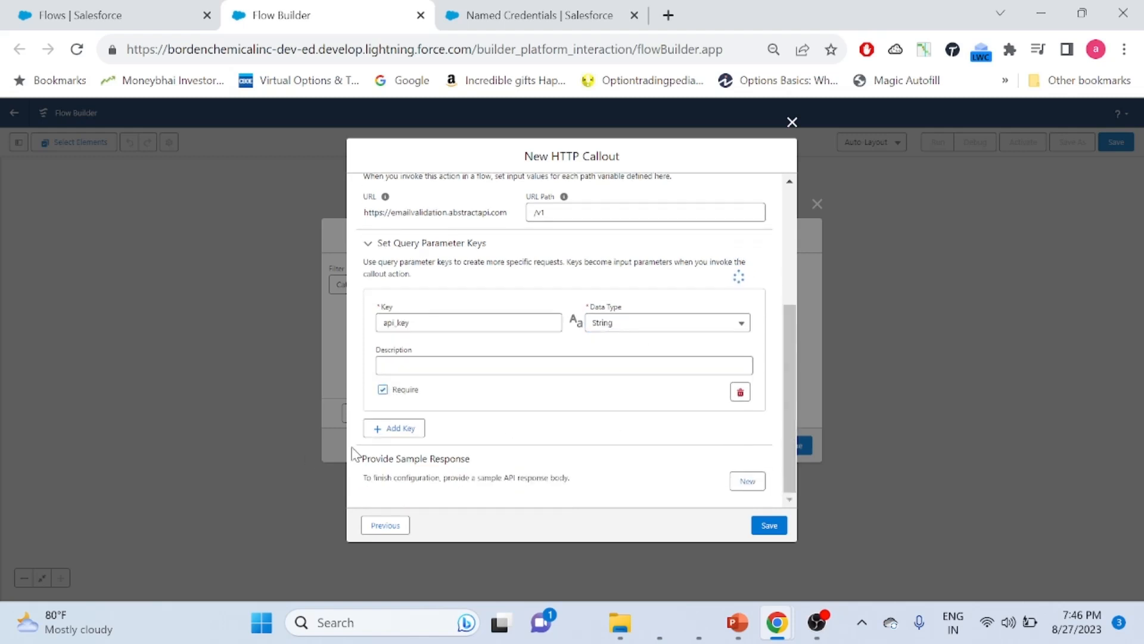
Add a second required String query parameter named 'email'
left_click(392, 428)
left_click(416, 449)
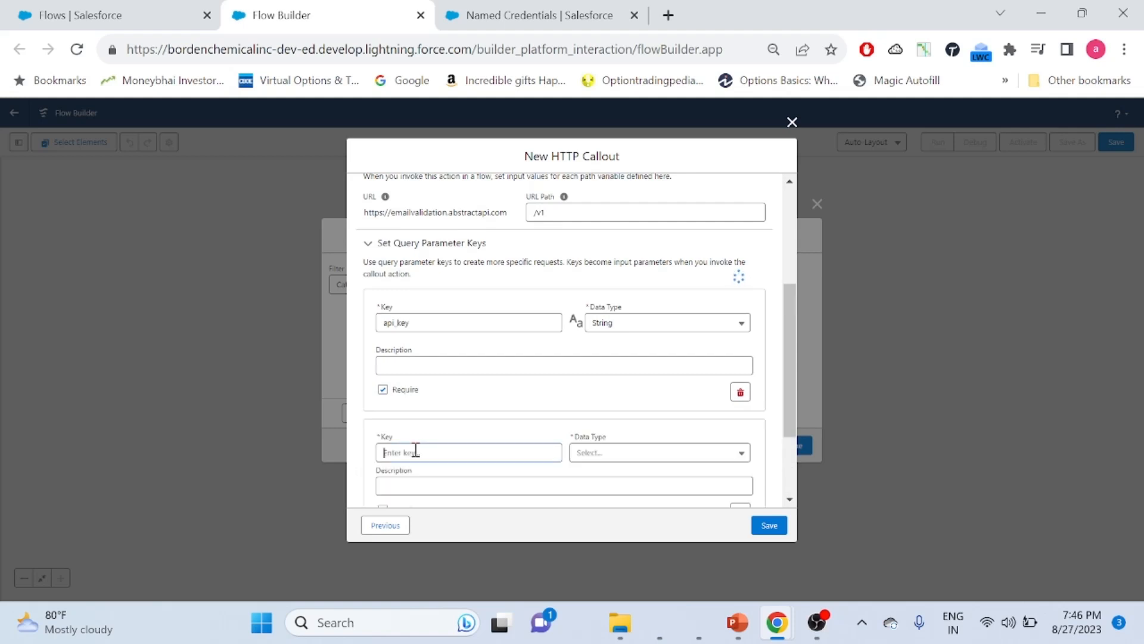
type("email")
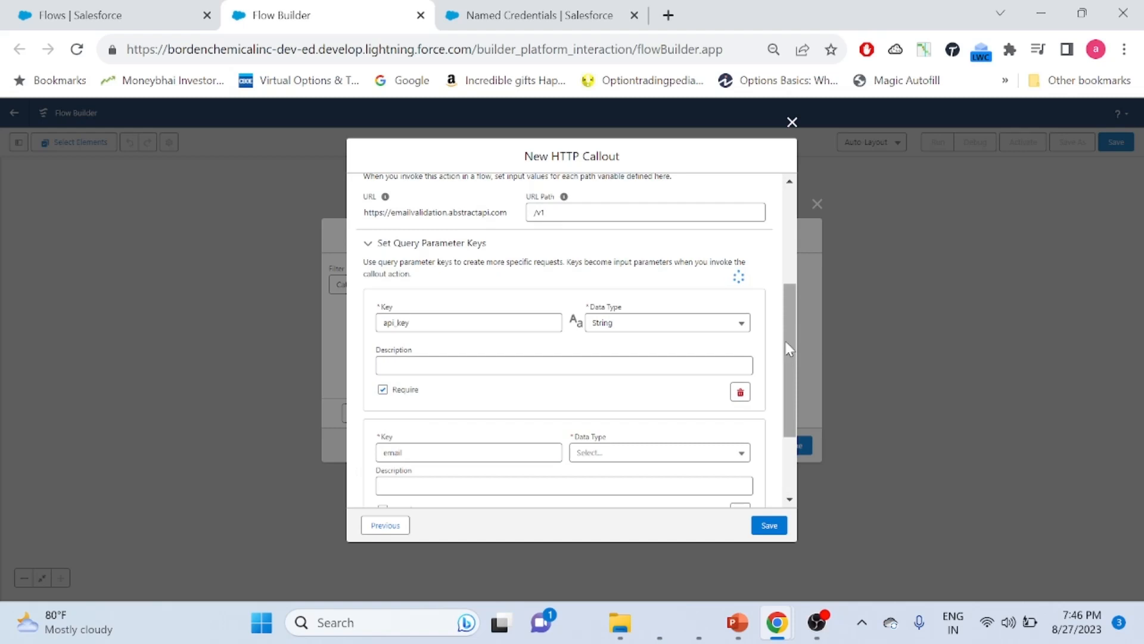
left_click_drag(784, 339, 787, 403)
left_click(740, 334)
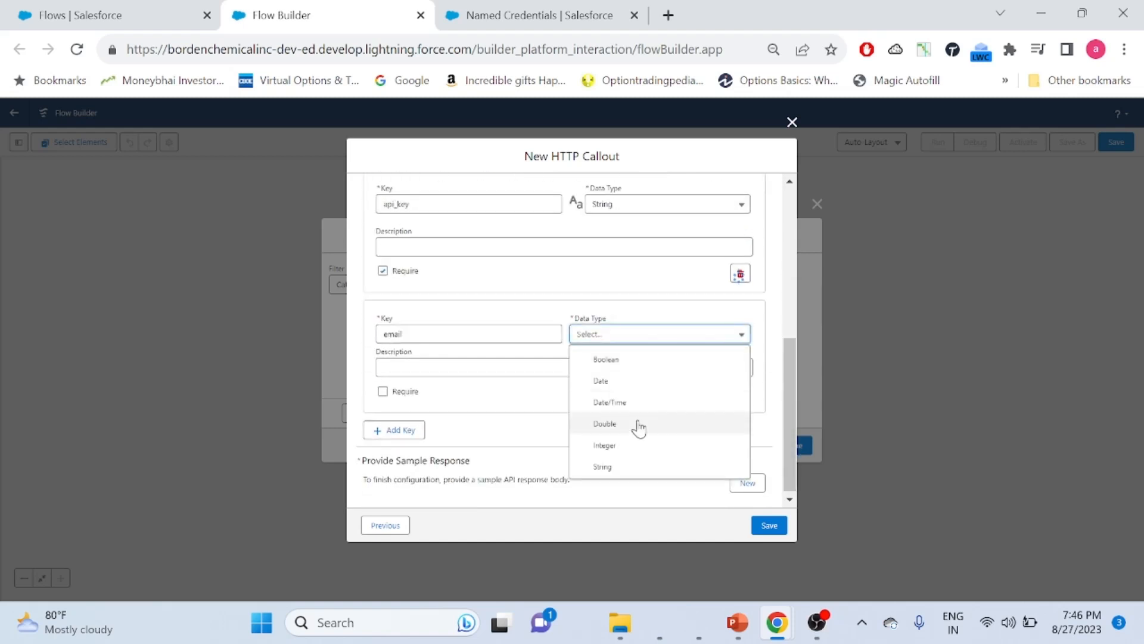
left_click(613, 465)
left_click(382, 400)
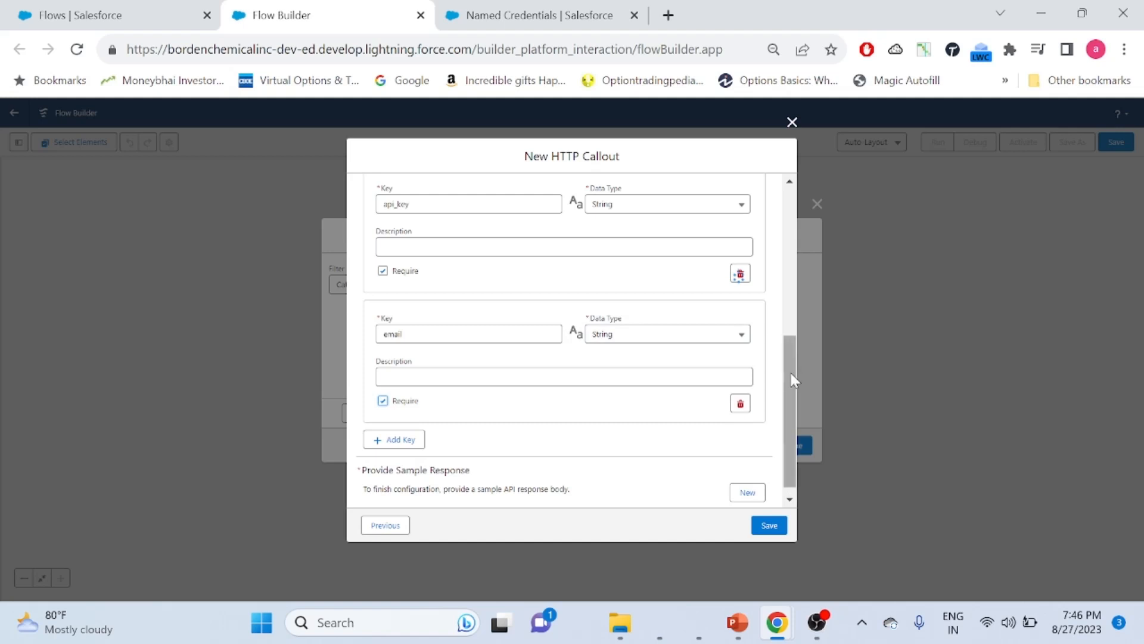
left_click_drag(790, 374, 784, 410)
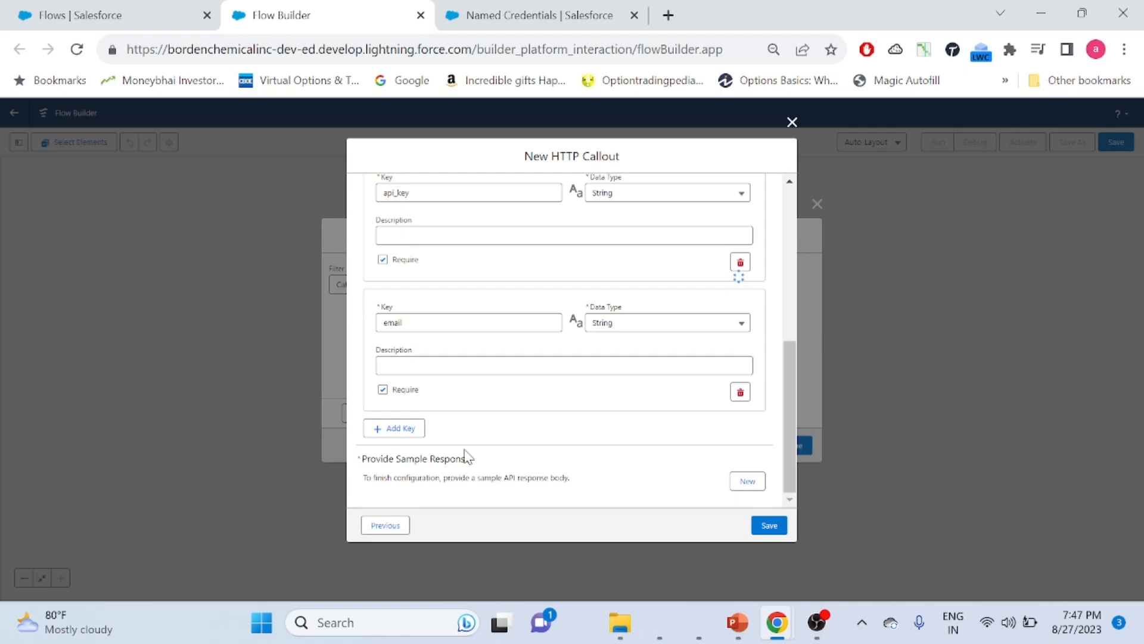
Copy the misspelled-email example JSON response from the Email Validation docs and return to Salesforce
key("alt+Tab")
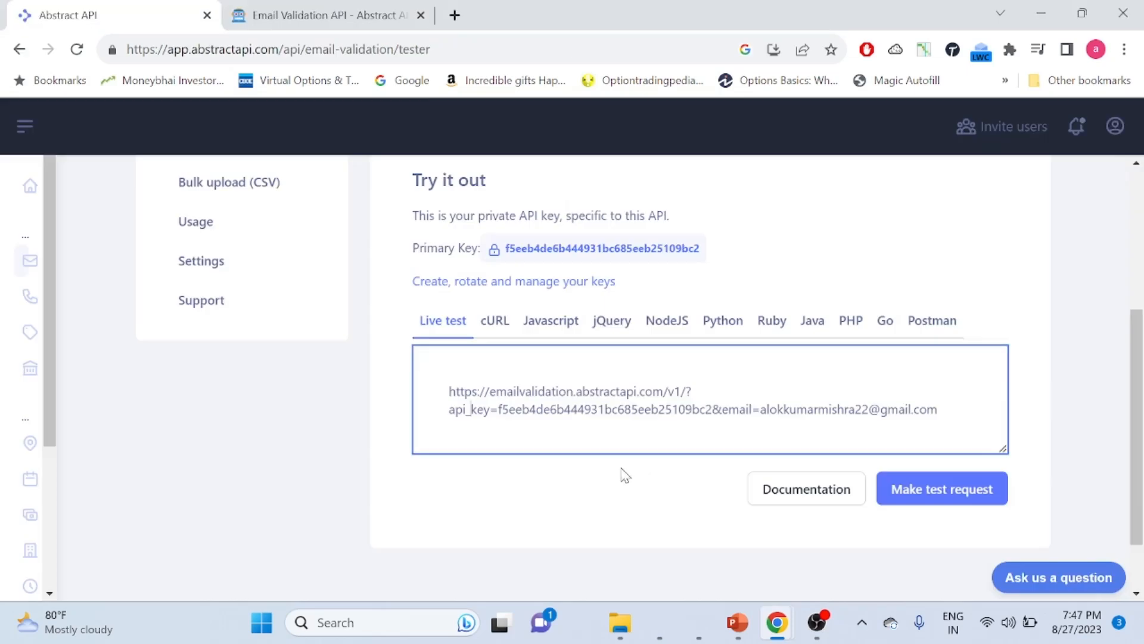
left_click(293, 21)
key("Down")
key("Down")
key("Down")
key("Down")
key("Down")
key("Down")
key("Down")
key("Down")
key("Down")
key("Down")
key("Down")
key("Down")
key("Down")
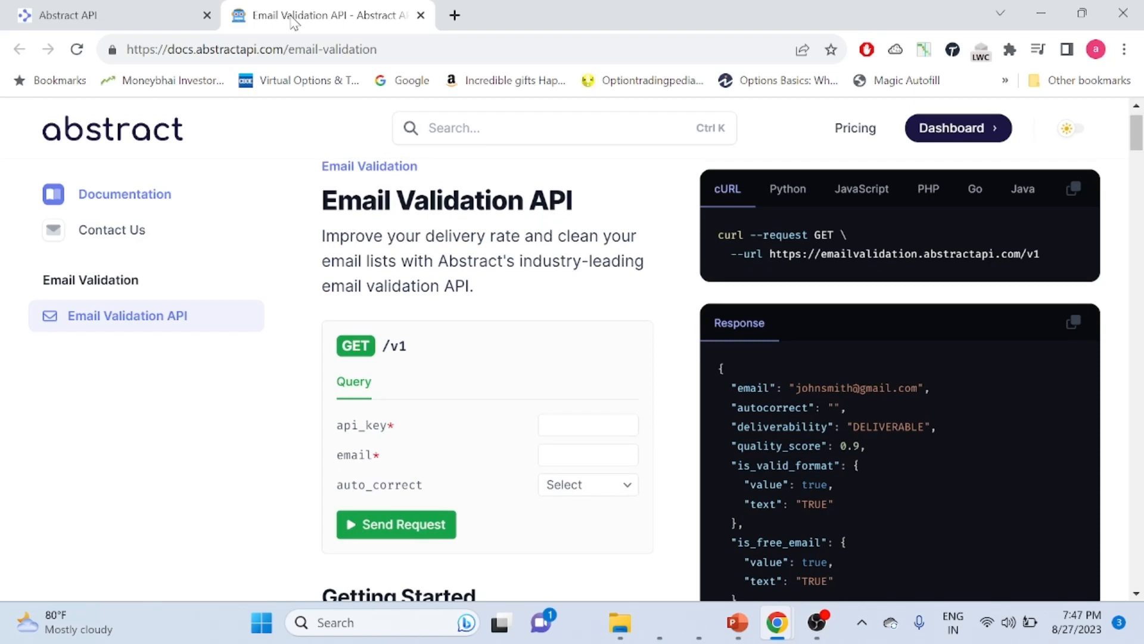
key("Down")
key("Down")
key("Down")
key("Down")
key("Down")
key("Down")
key("Down")
key("Down")
key("Down")
key("Down")
key("Down")
key("Down")
key("Down")
key("Down")
key("Down")
key("Down")
key("Down")
key("Down")
key("Down")
key("Down")
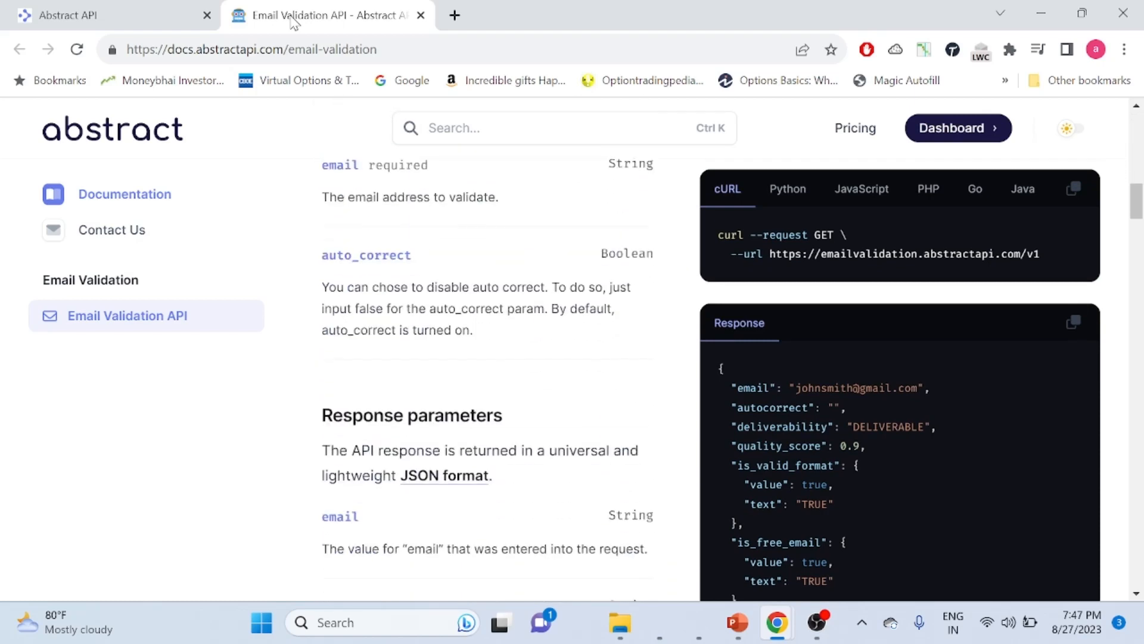
key("Down")
key("Down")
key("Down")
key("Down")
key("Down")
key("Down")
key("Down")
key("Down")
key("Down")
key("Down")
key("Down")
key("Down")
key("Down")
key("Down")
key("Down")
key("Down")
key("Down")
key("Down")
key("Down")
key("Down")
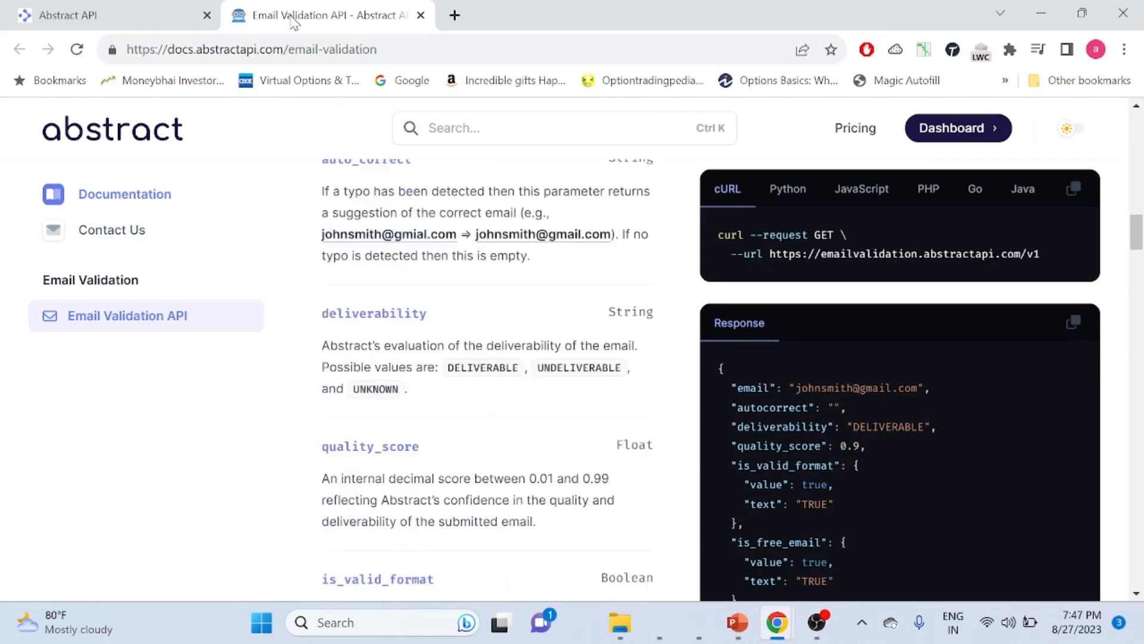
key("Down")
key("Down")
key("Down")
key("Down")
key("Down")
key("Down")
key("Down")
key("Down")
key("Down")
key("Down")
key("Down")
key("Down")
key("Down")
key("Down")
key("Down")
key("Down")
key("Down")
key("Down")
key("Down")
key("Down")
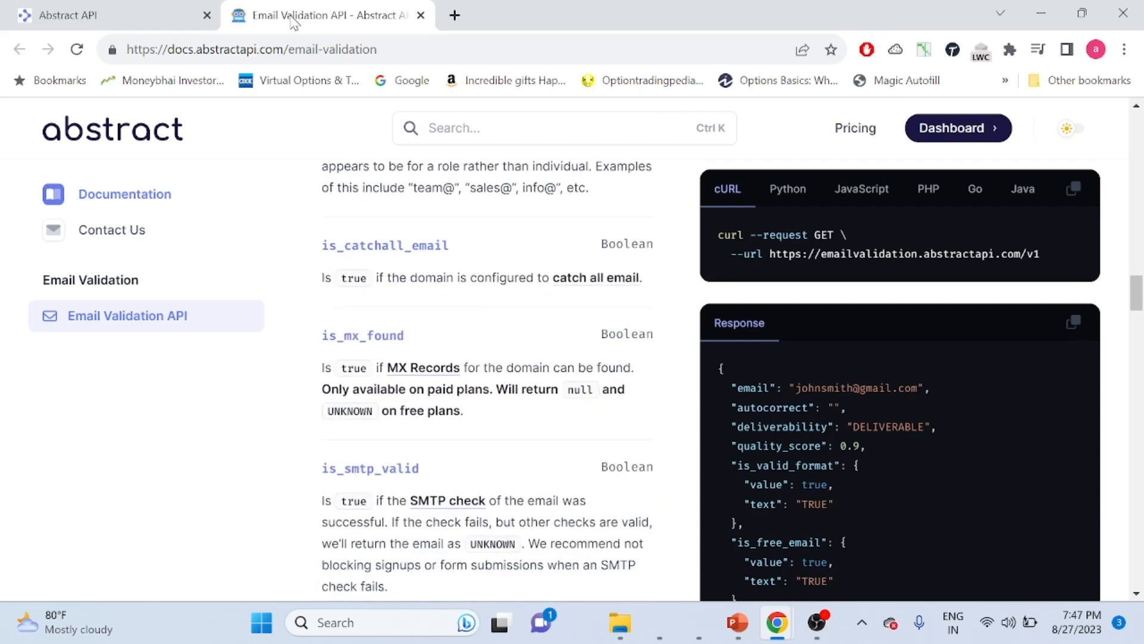
key("Down")
key("Down")
key("Down")
key("Down")
key("Down")
key("Down")
key("Down")
key("Down")
key("Down")
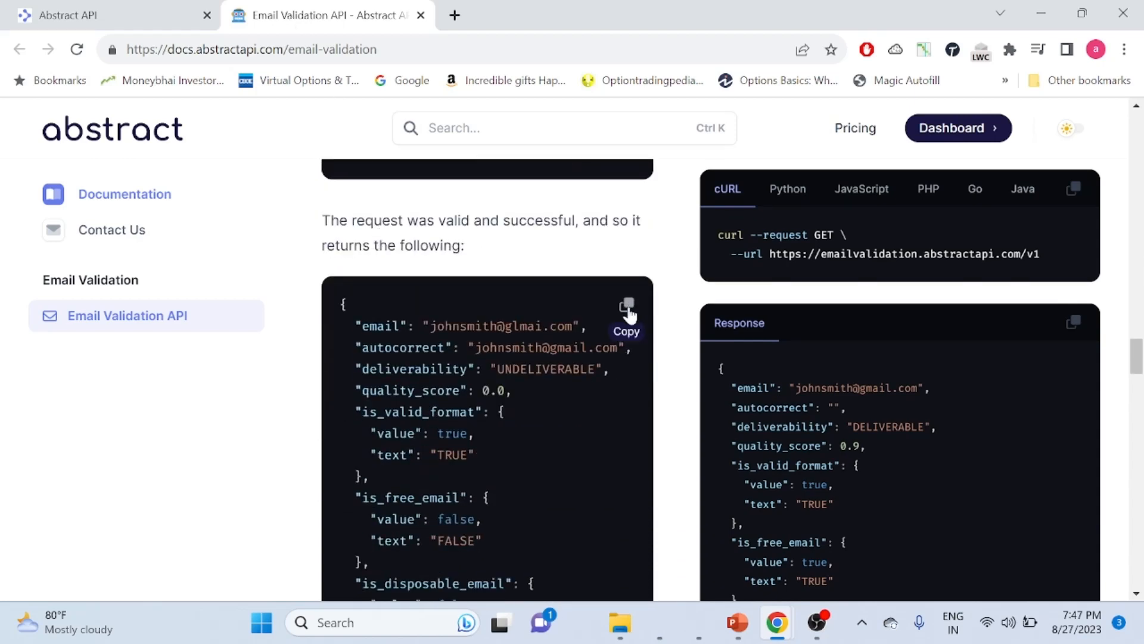
left_click(628, 307)
key("alt+Tab")
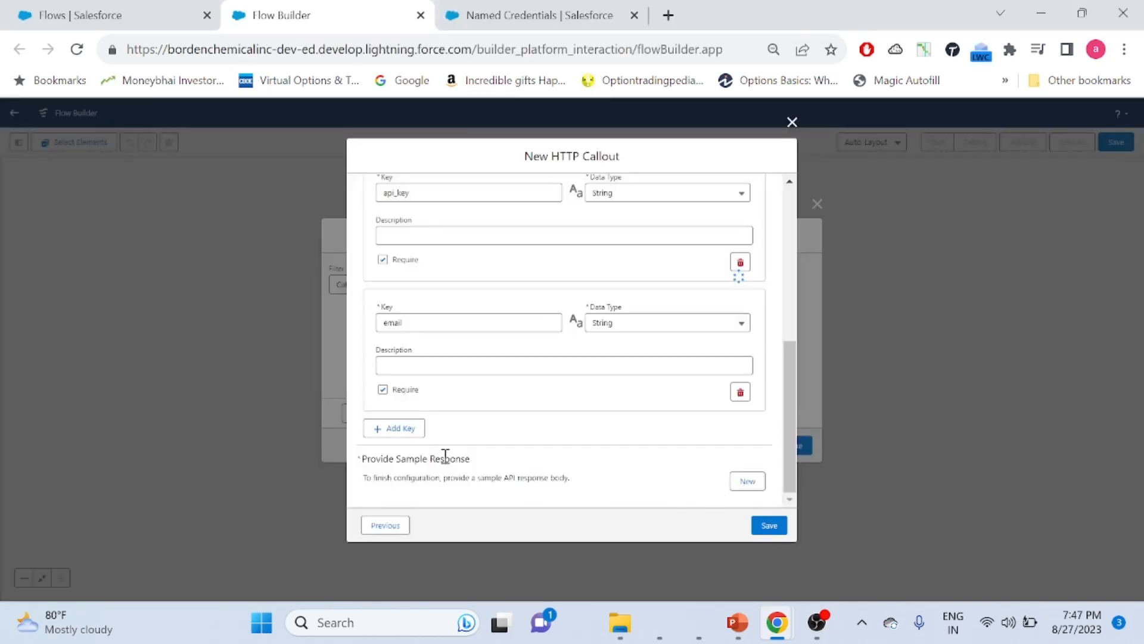
Paste the Abstract API JSON as the sample response and review it so quality_score is typed Double
left_click(748, 481)
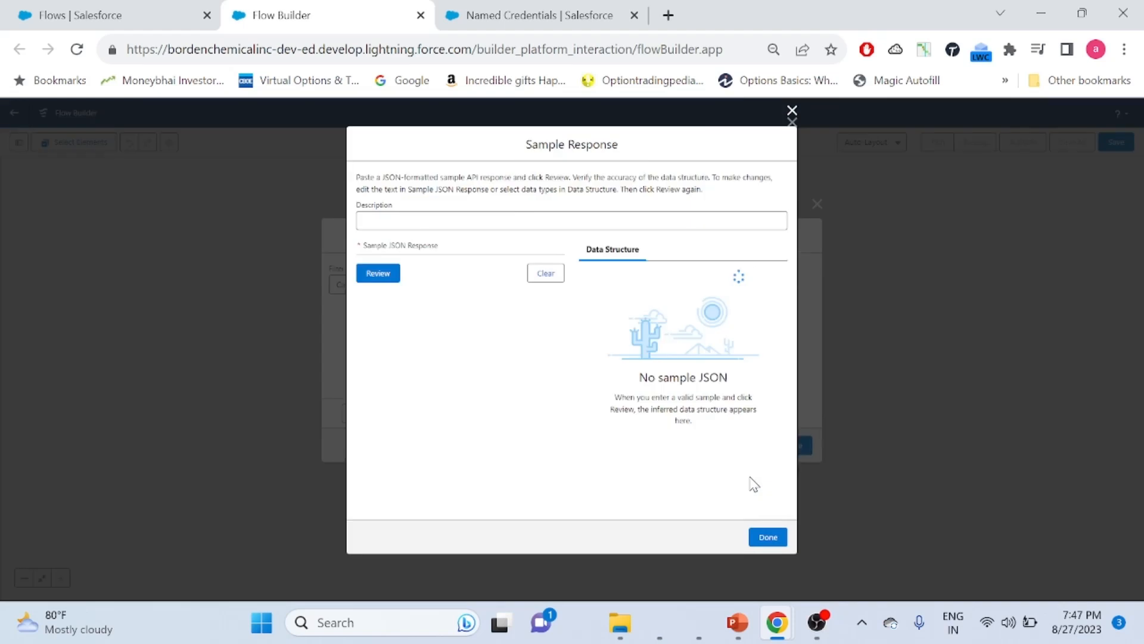
left_click(392, 320)
key("ctrl+v")
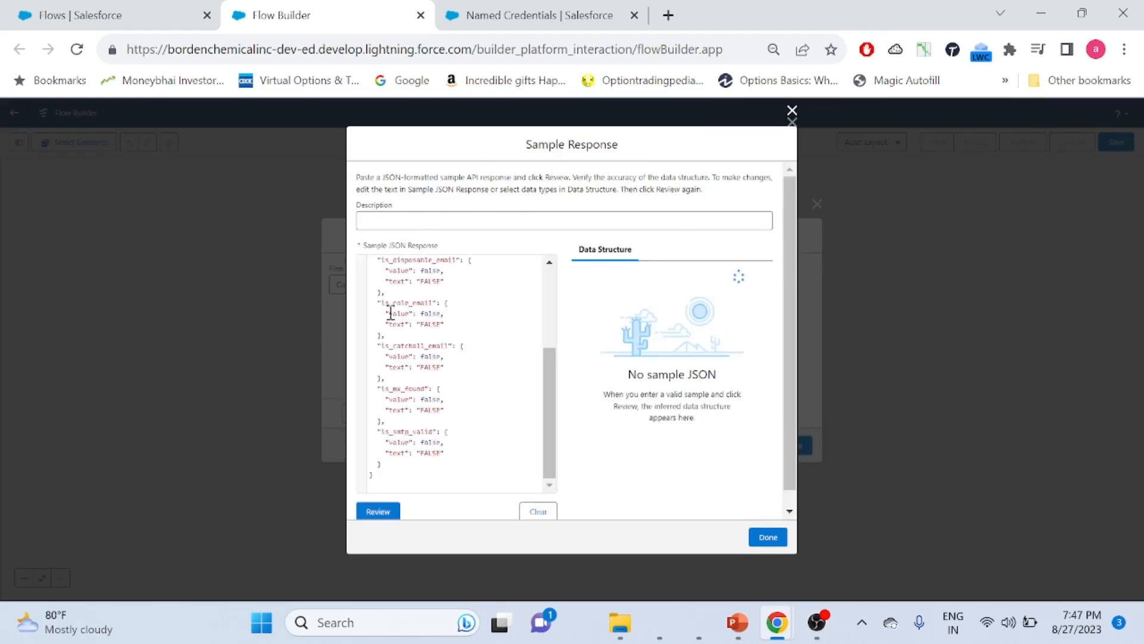
key("BackSpace")
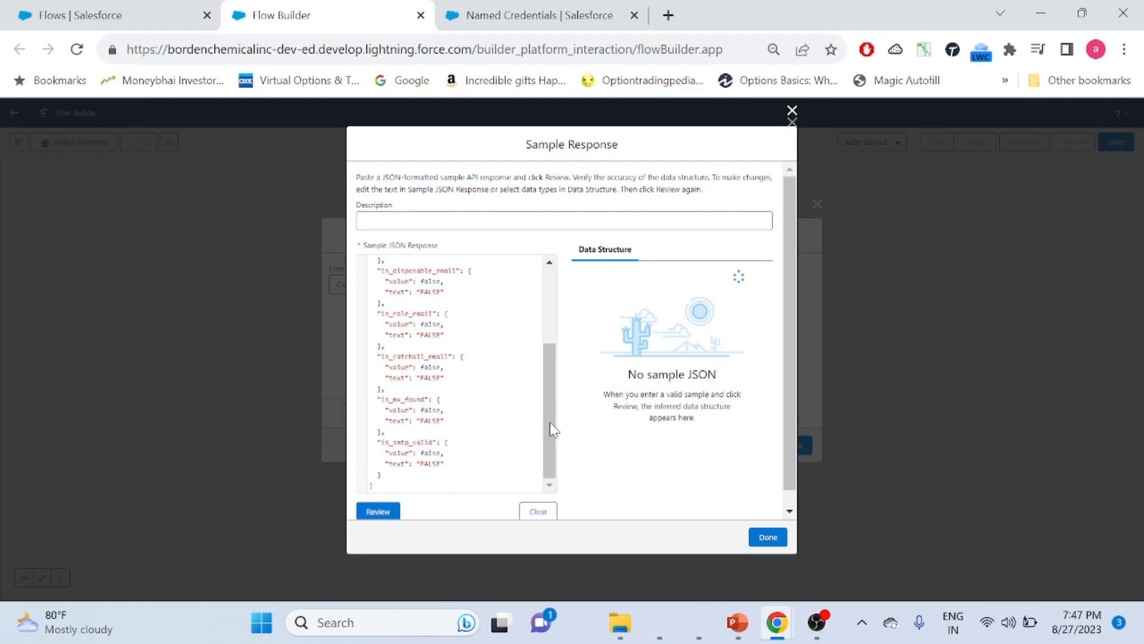
left_click(384, 514)
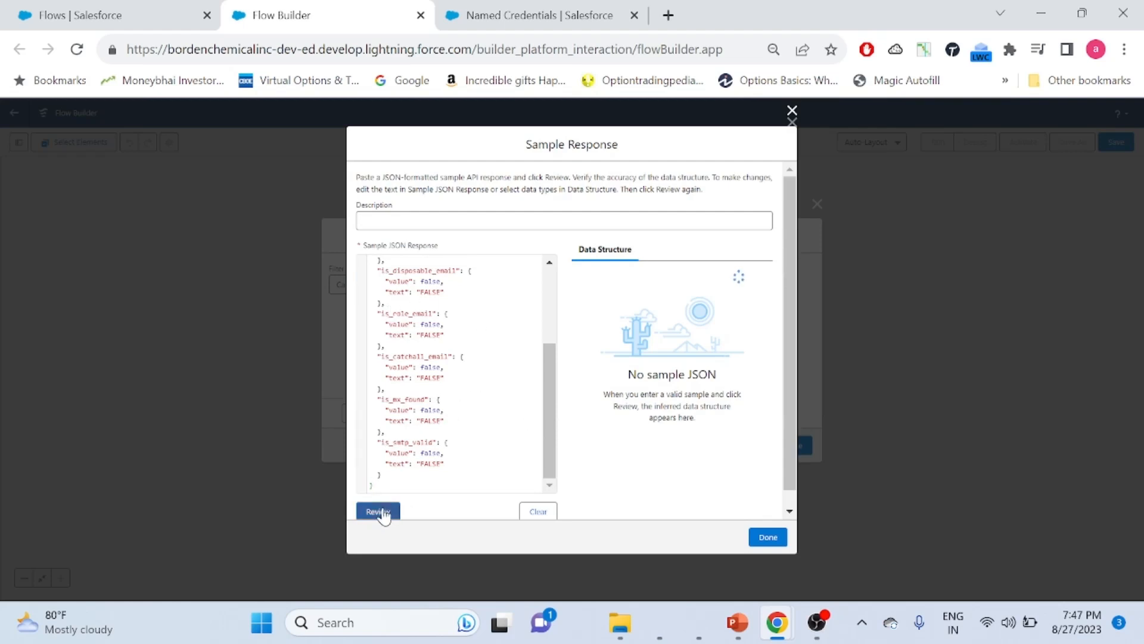
mouse_move(762, 309)
left_mouse_down()
mouse_move(755, 479)
mouse_move(770, 290)
left_mouse_up()
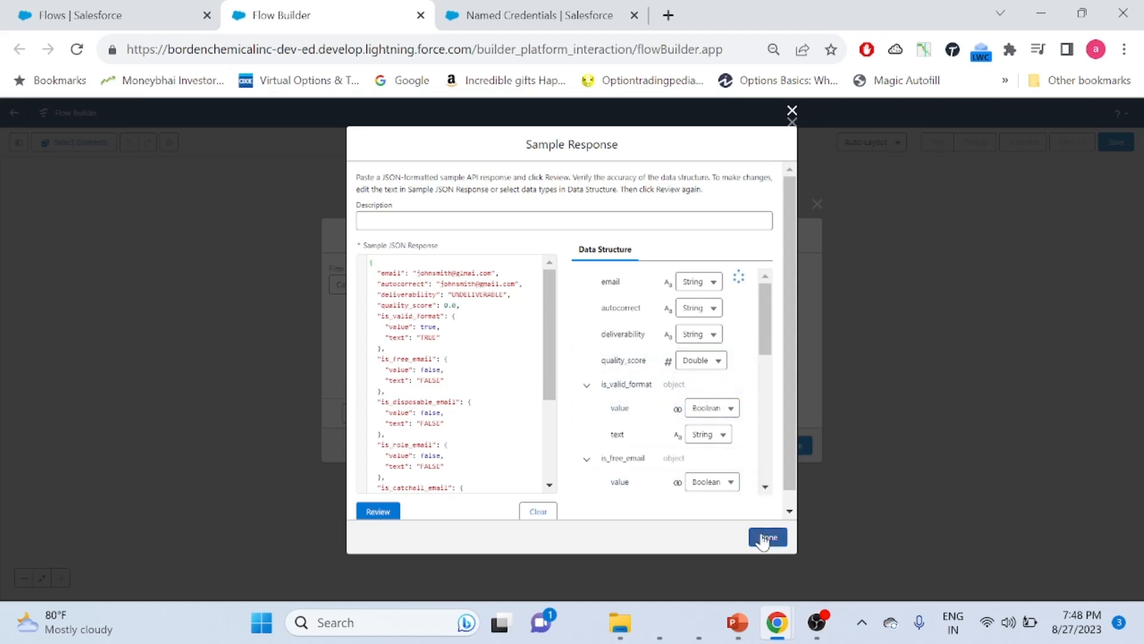
left_click(764, 537)
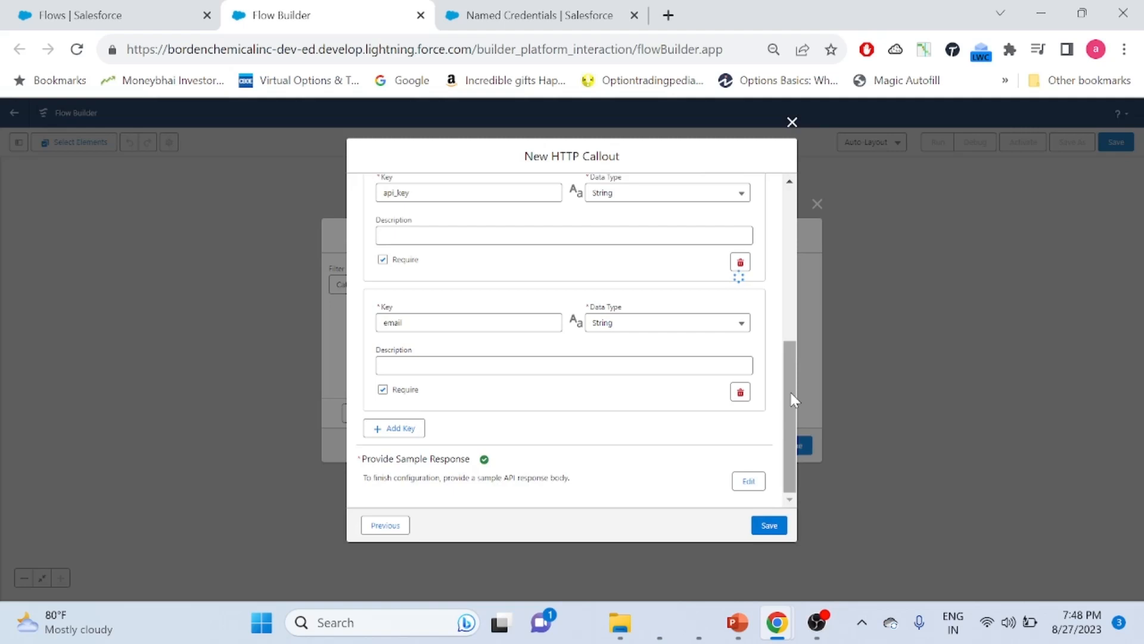
Attempt to save the HTTP callout and dismiss the duplicate service name error
left_click(769, 525)
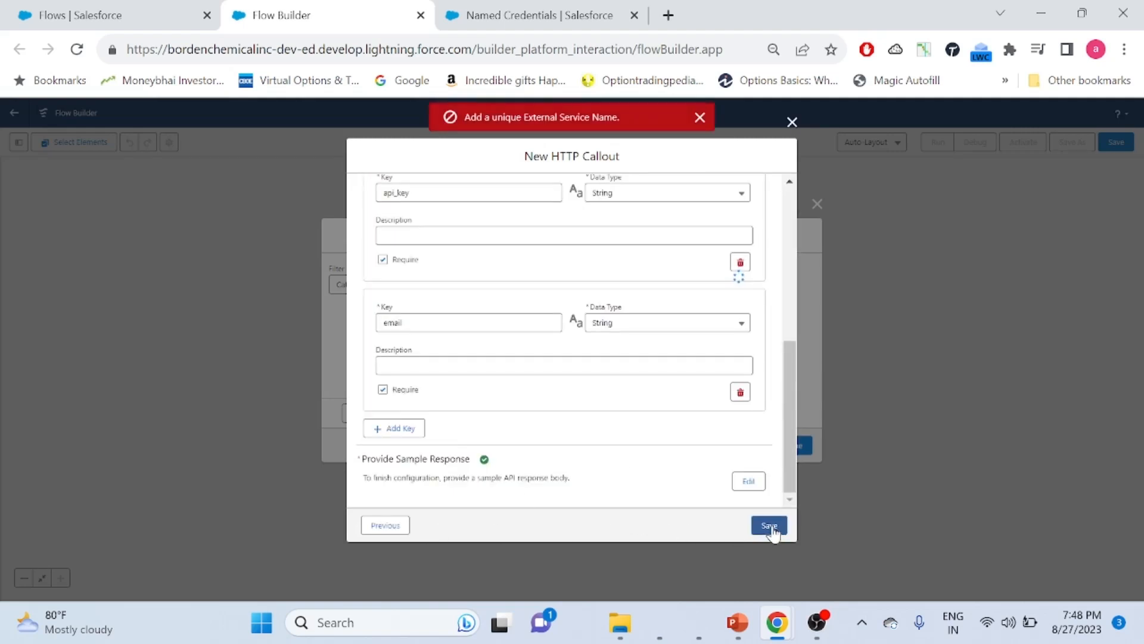
left_click(700, 117)
left_click_drag(789, 359, 772, 438)
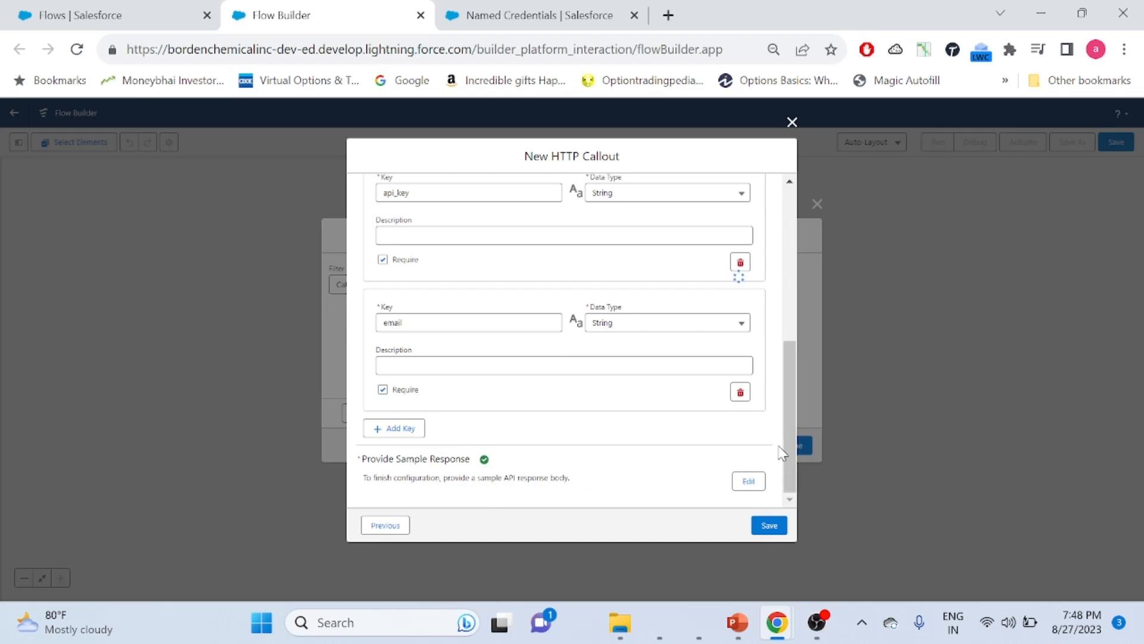
left_click(768, 527)
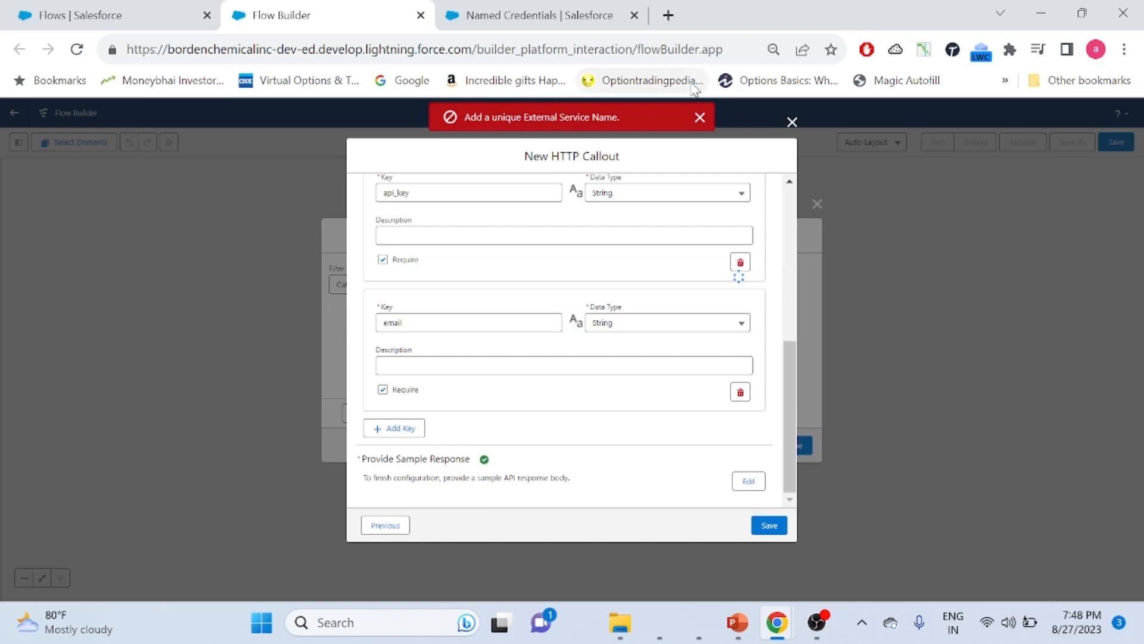
left_click_drag(789, 417, 796, 158)
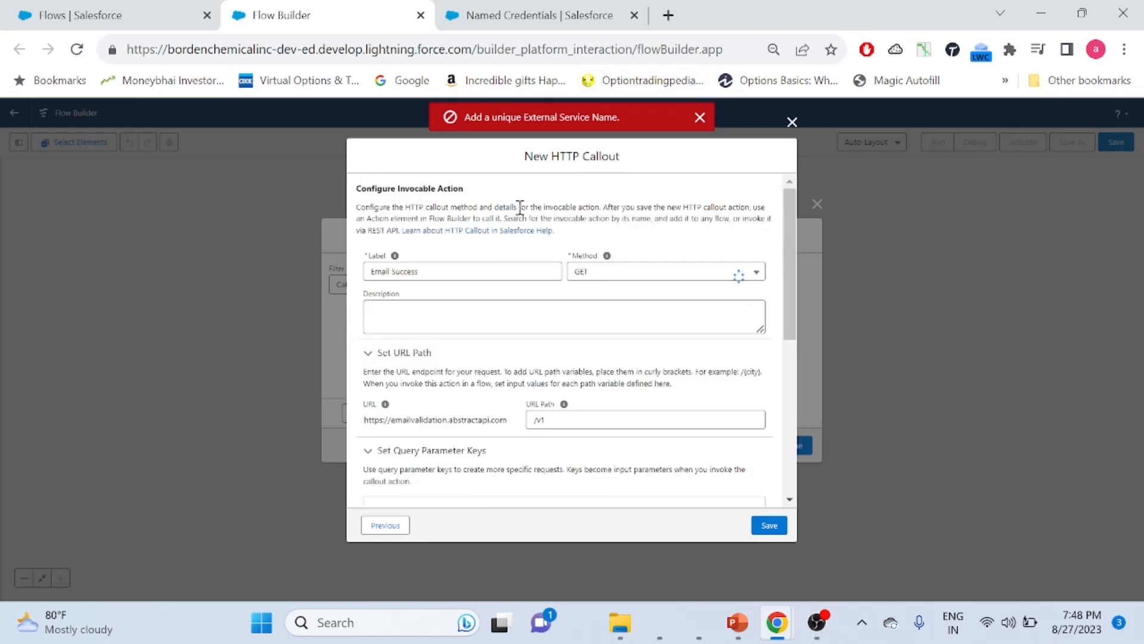
Relabel the callout action from Email Success to DemoEmail and save again
left_click(434, 270)
key("BackSpace")
key("BackSpace")
key("BackSpace")
key("BackSpace")
key("BackSpace")
key("BackSpace")
key("BackSpace")
key("BackSpace")
key("BackSpace")
key("BackSpace")
key("BackSpace")
key("BackSpace")
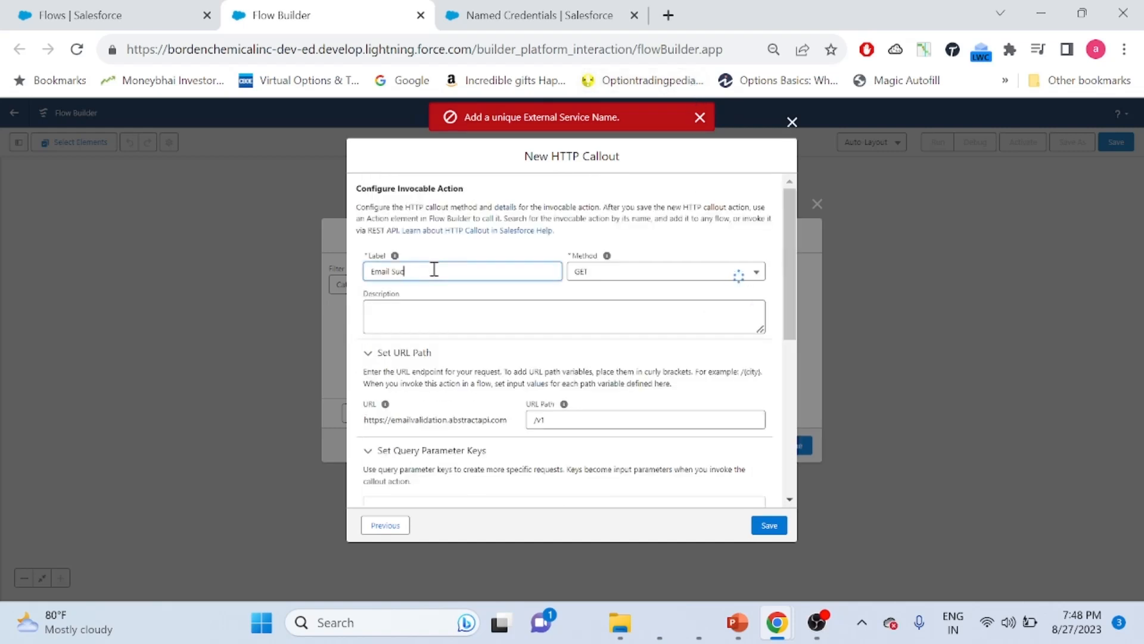
key("BackSpace")
type("DemoEmail")
left_click(761, 529)
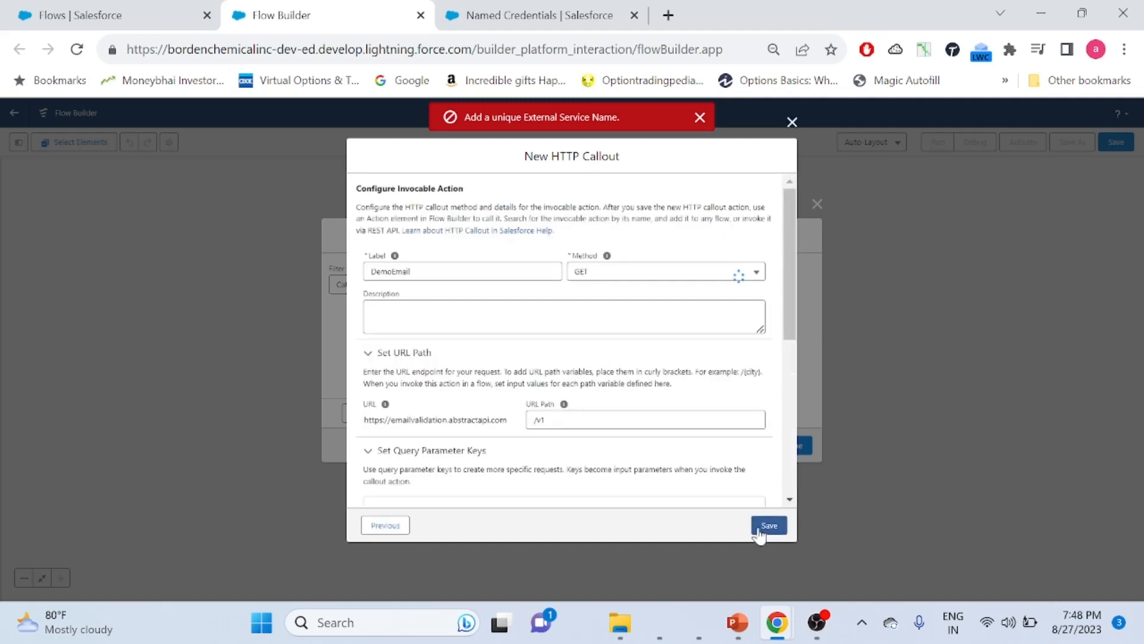
left_click_drag(785, 227, 780, 386)
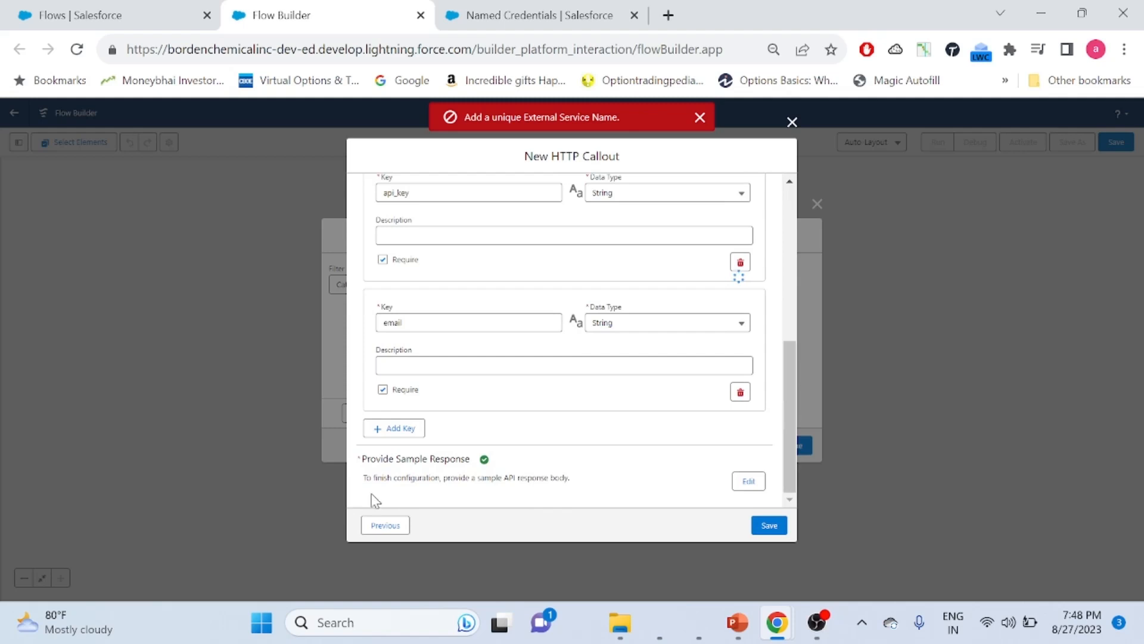
Add 'Test Eng' to the sample response, make the label DemoEmail1, and retry saving
left_click(745, 481)
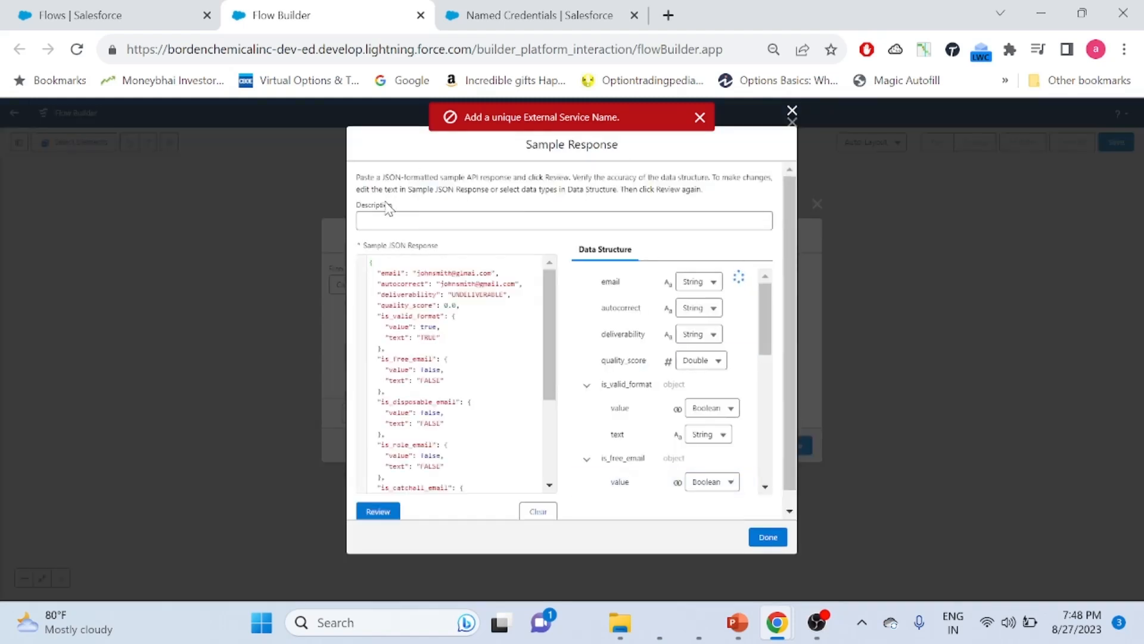
left_click(379, 224)
type("Tes")
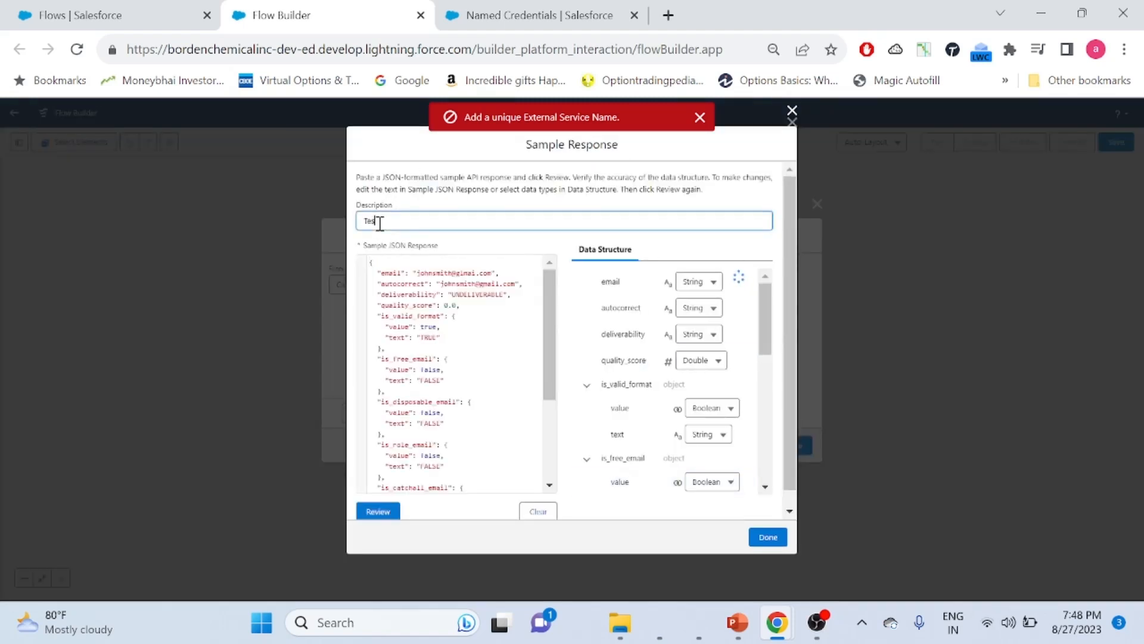
type("t Eng")
left_click(768, 537)
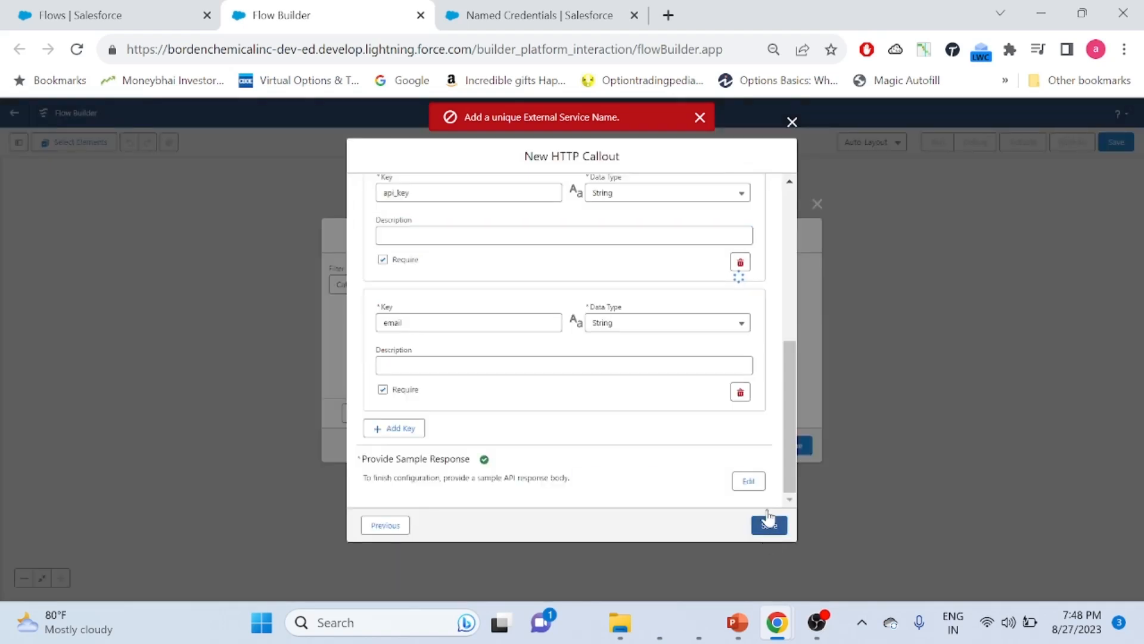
left_click_drag(788, 411, 805, 264)
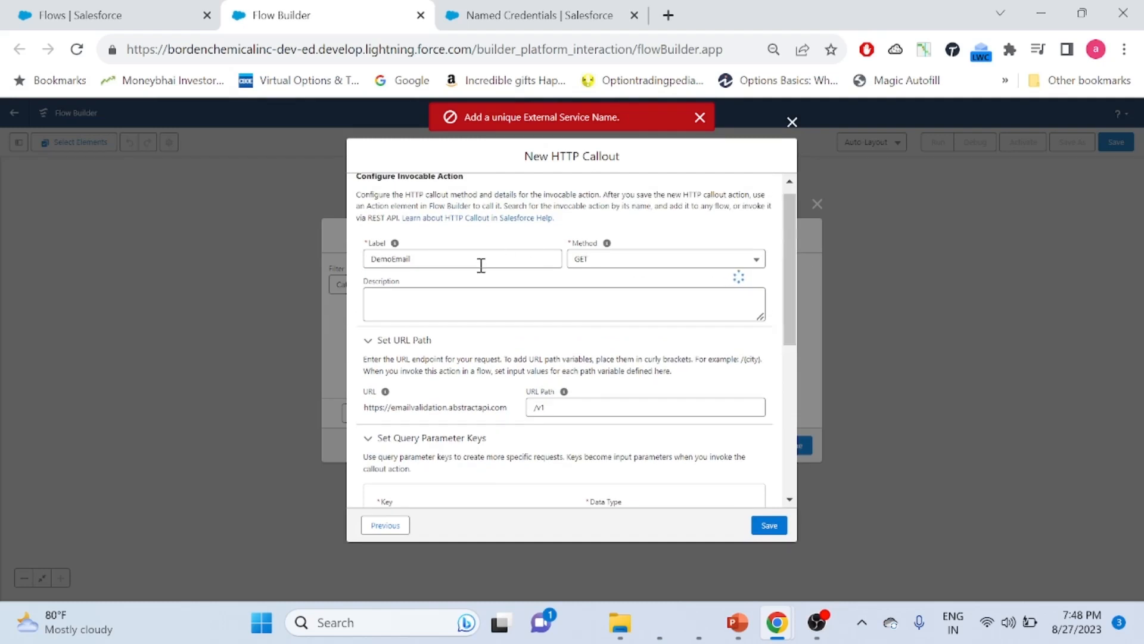
left_click(439, 261)
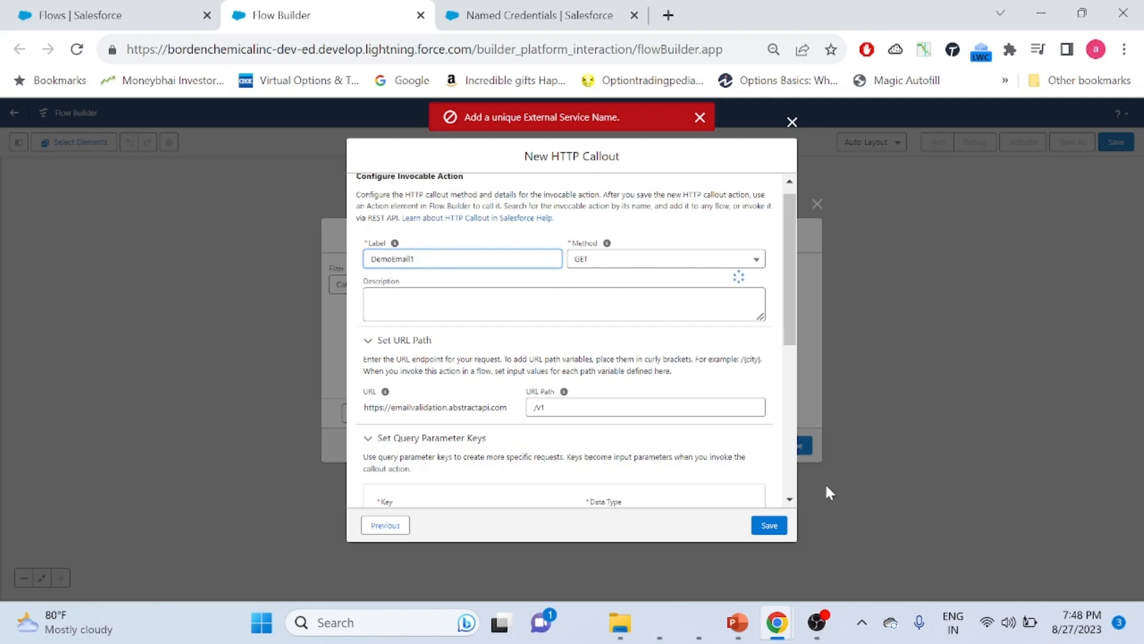
left_click(770, 527)
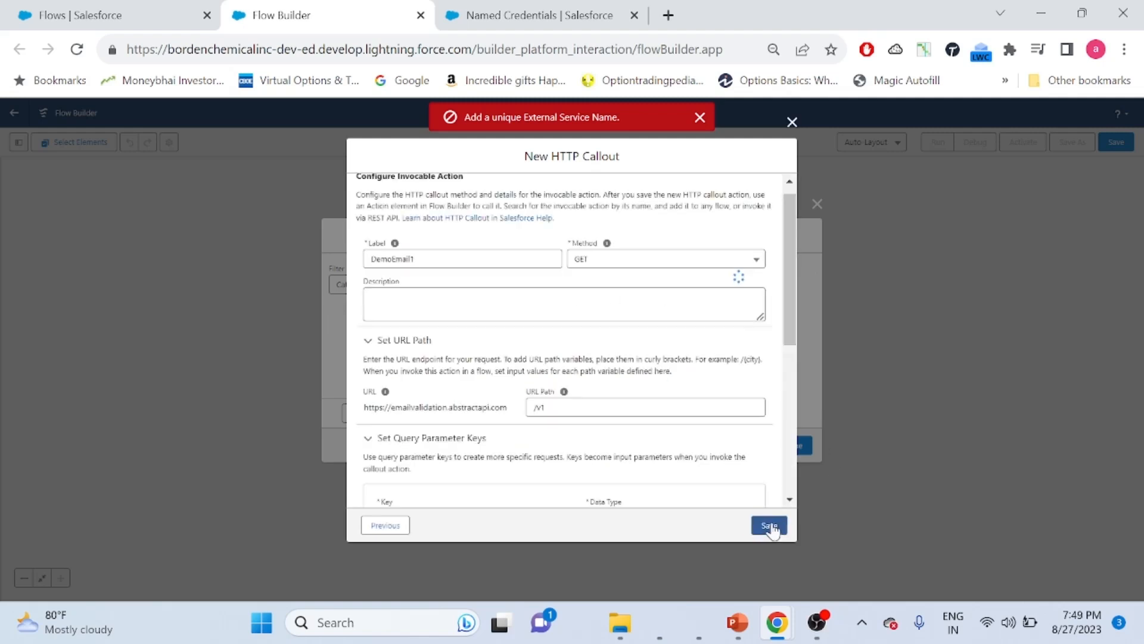
Rename the external service to EmailValidation1 and save it with its callout, dismissing two error messages
left_click(385, 525)
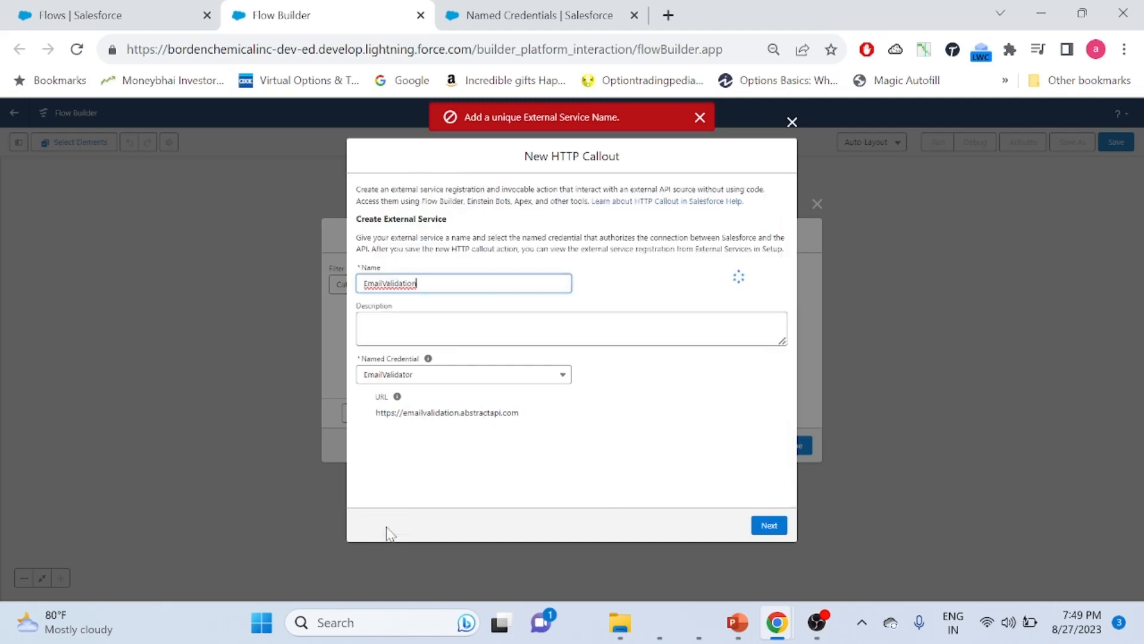
left_click(448, 278)
type("1")
left_click(769, 525)
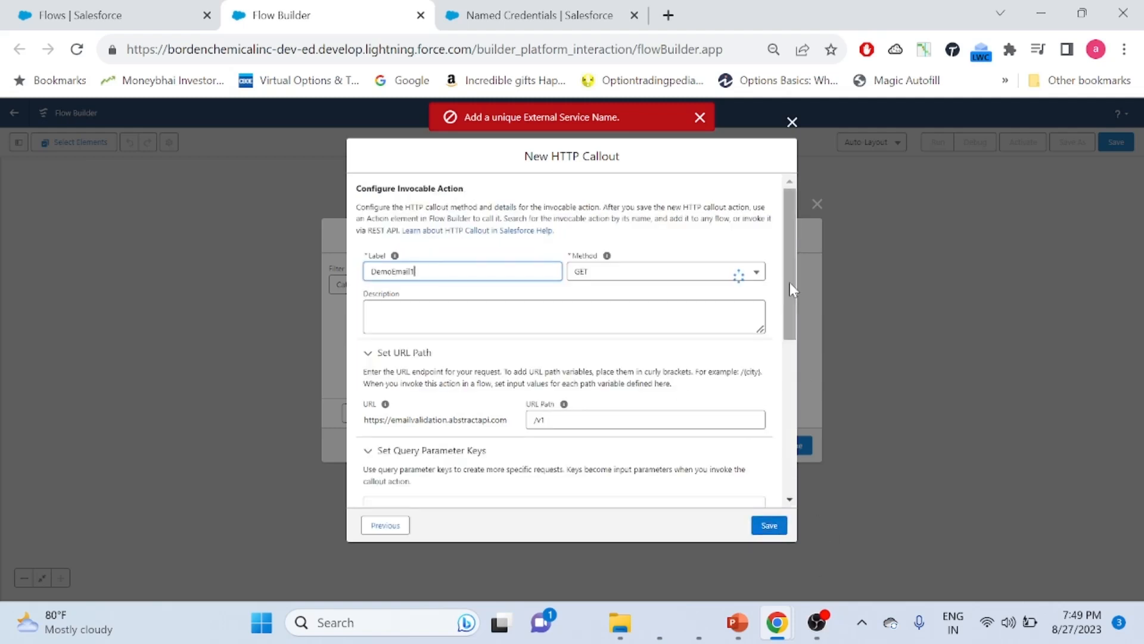
scroll(788, 283, "down", 6)
left_click(765, 527)
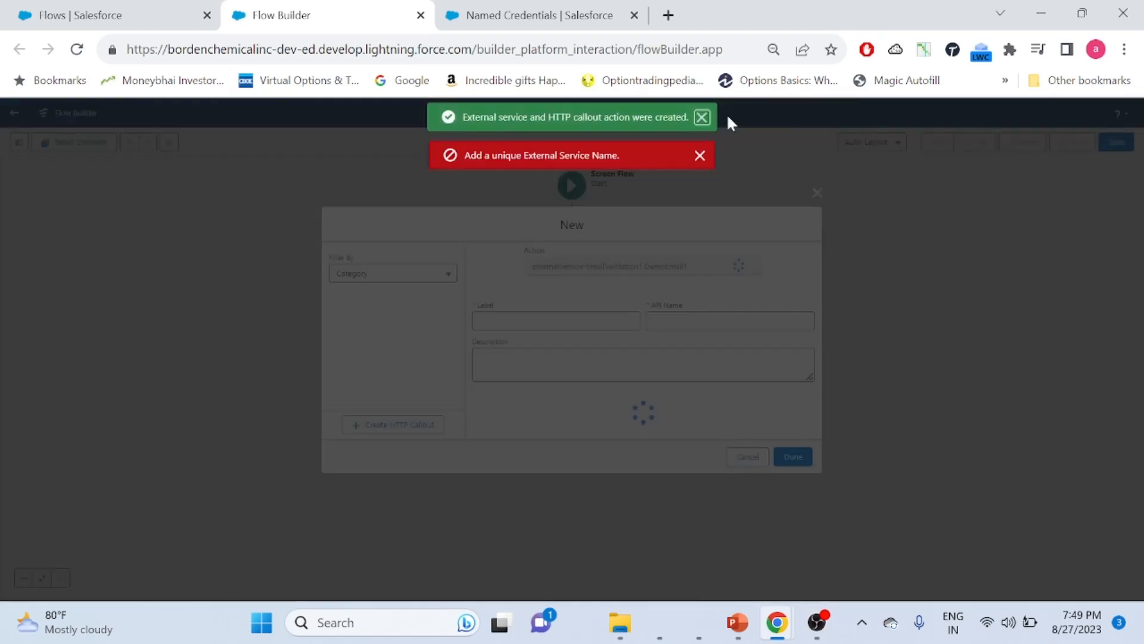
left_click(734, 387)
left_click(737, 373)
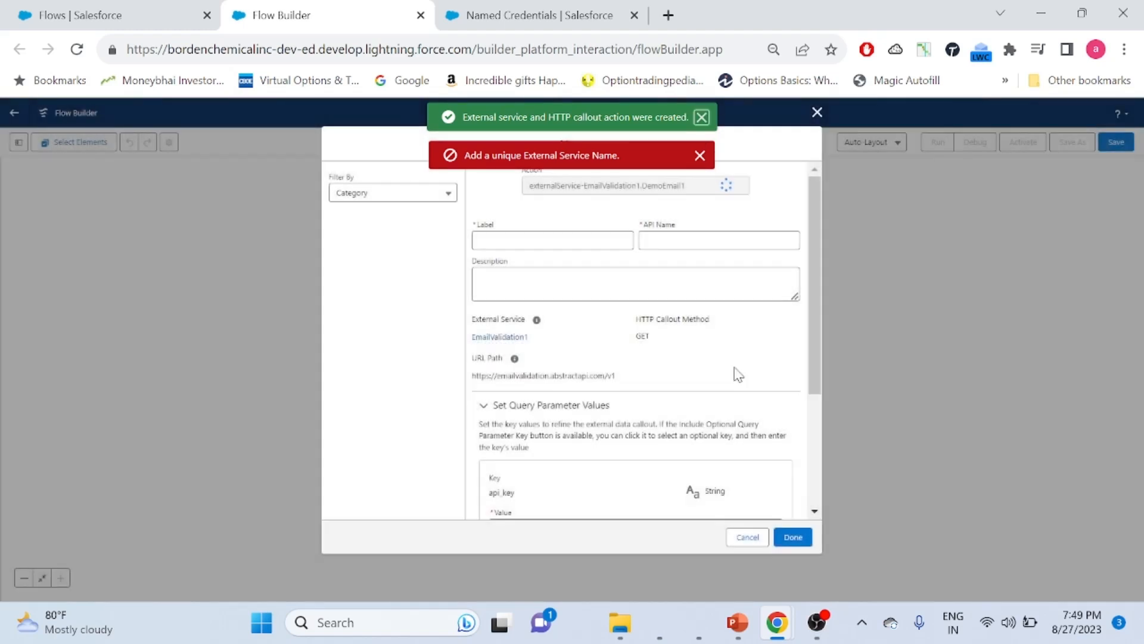
Label the new action 'Email Checker' and auto-fill its API name
left_click(570, 240)
type("Email Checker")
left_click(728, 240)
left_click_drag(814, 218, 811, 345)
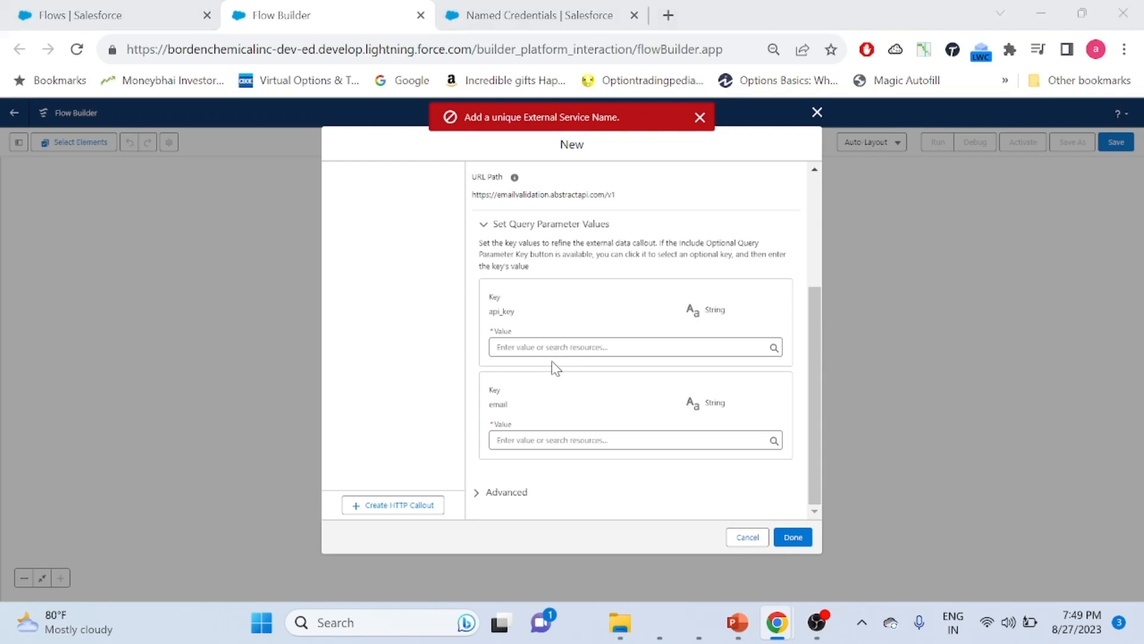
Copy the api_key value from the Abstract API tester's test request URL
key("alt+Tab")
left_click(83, 15)
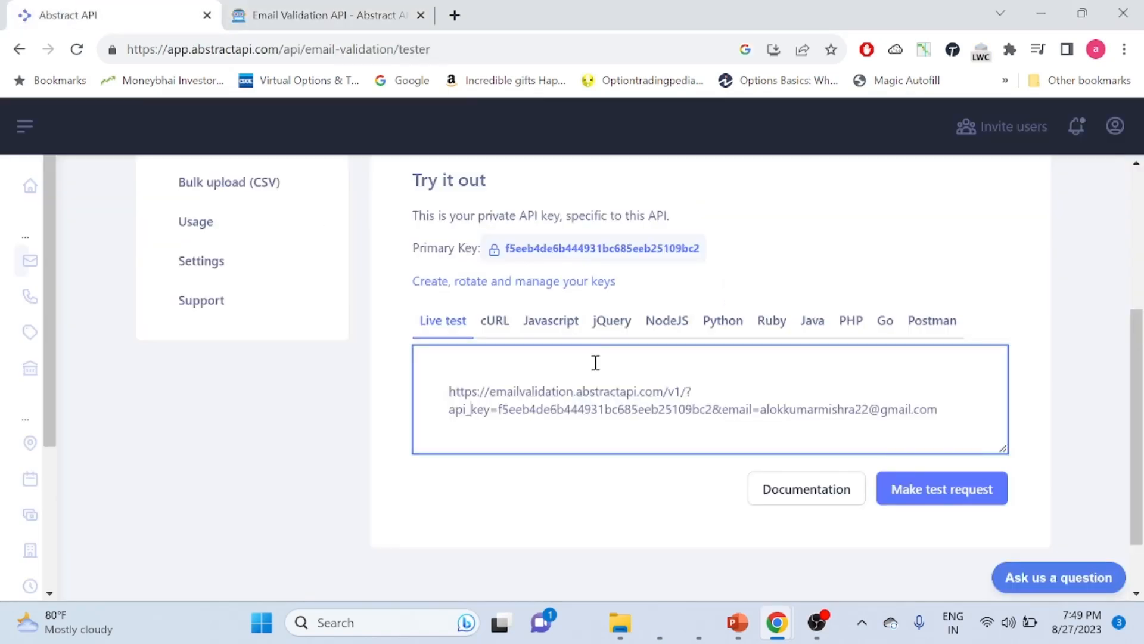
double_click(508, 410)
key("ctrl+c")
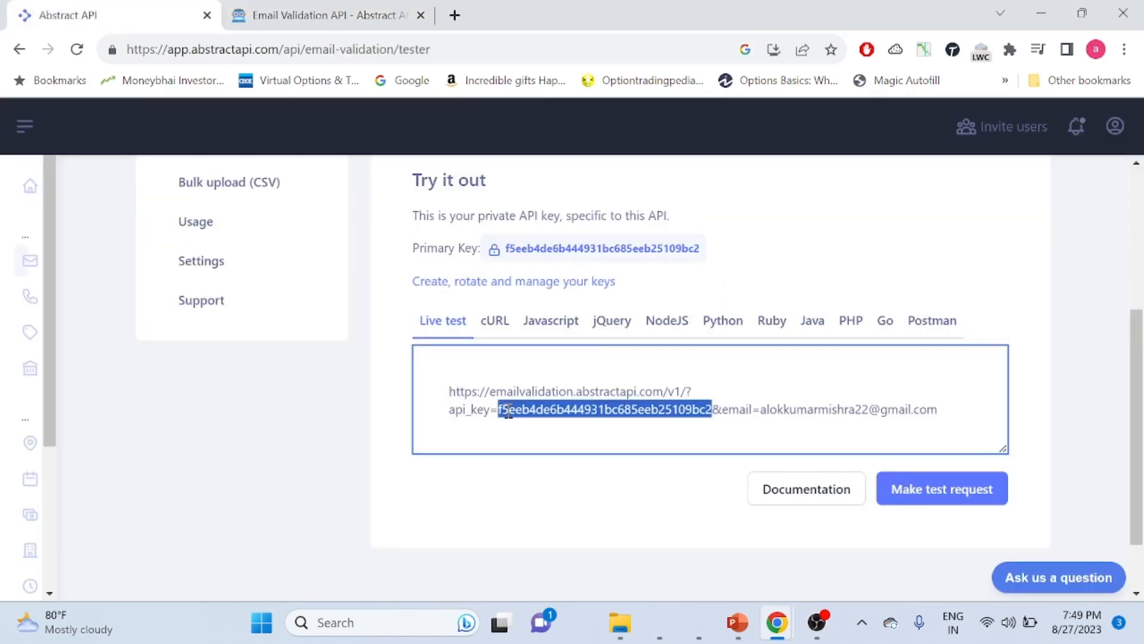
key("alt+Tab")
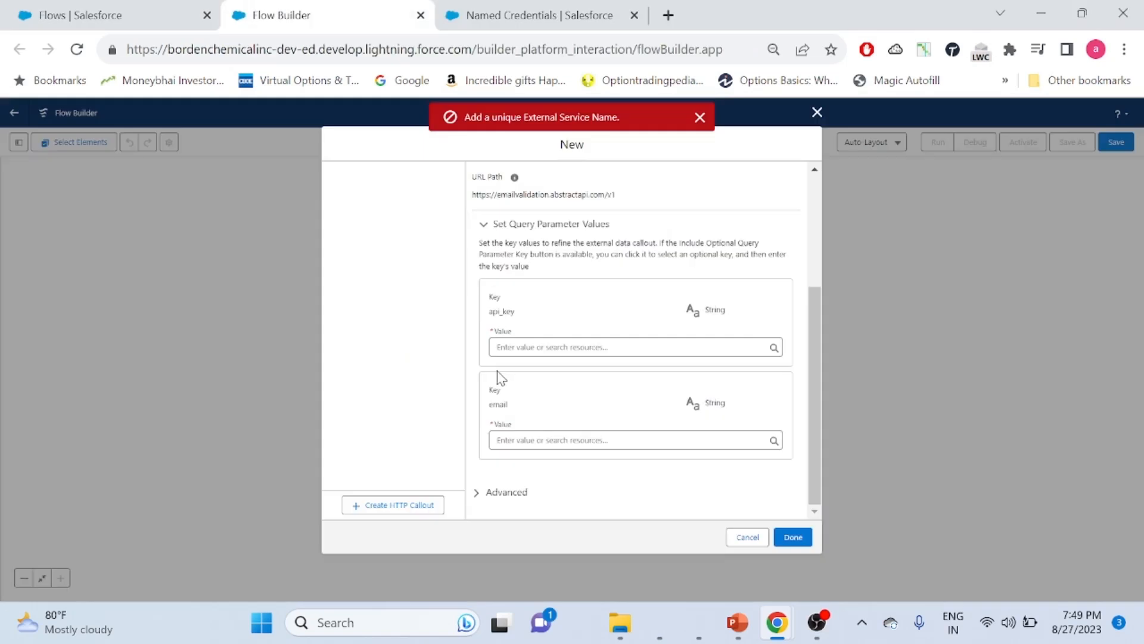
Paste the API key into the api_key value and map email to the Email screen component
left_click(528, 344)
key("ctrl+v")
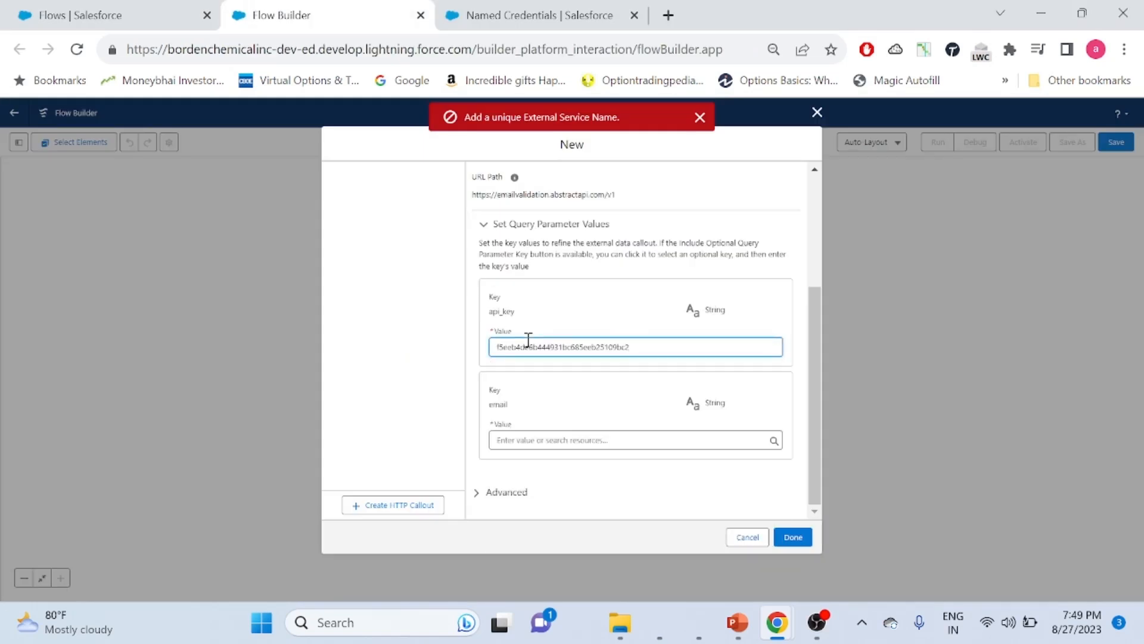
left_click(540, 441)
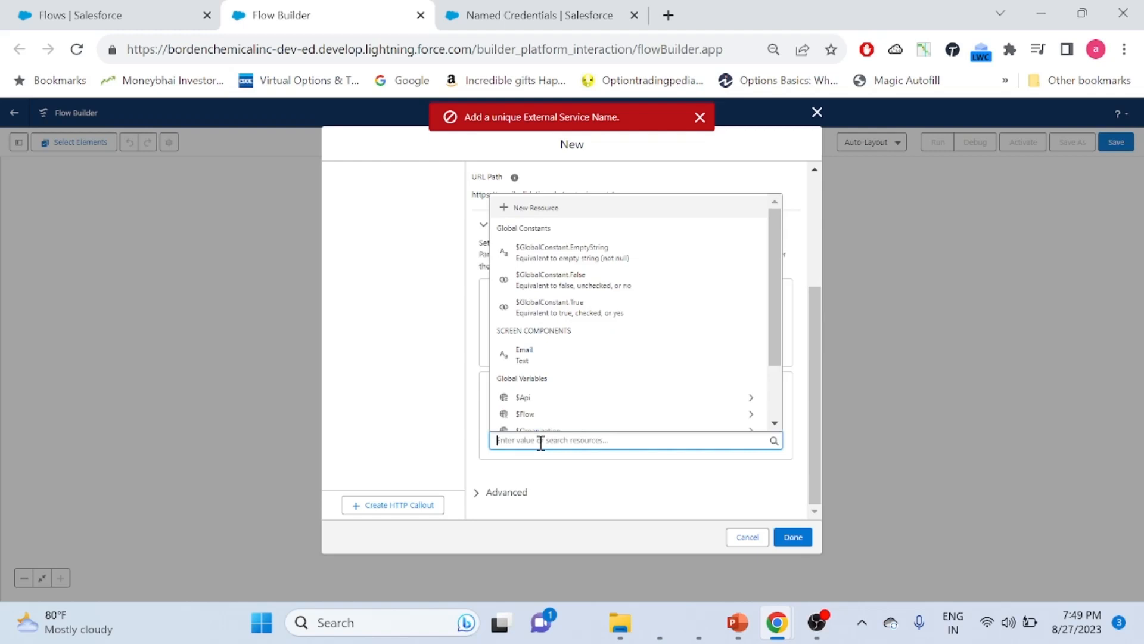
scroll(768, 299, "down", 3)
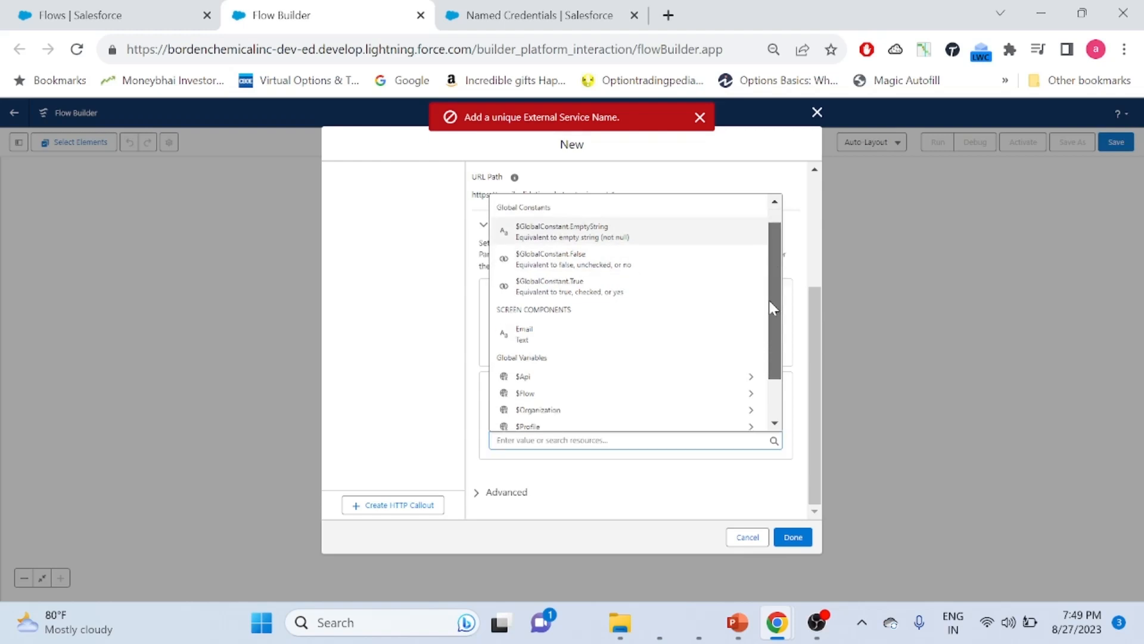
scroll(769, 351, "up", 1)
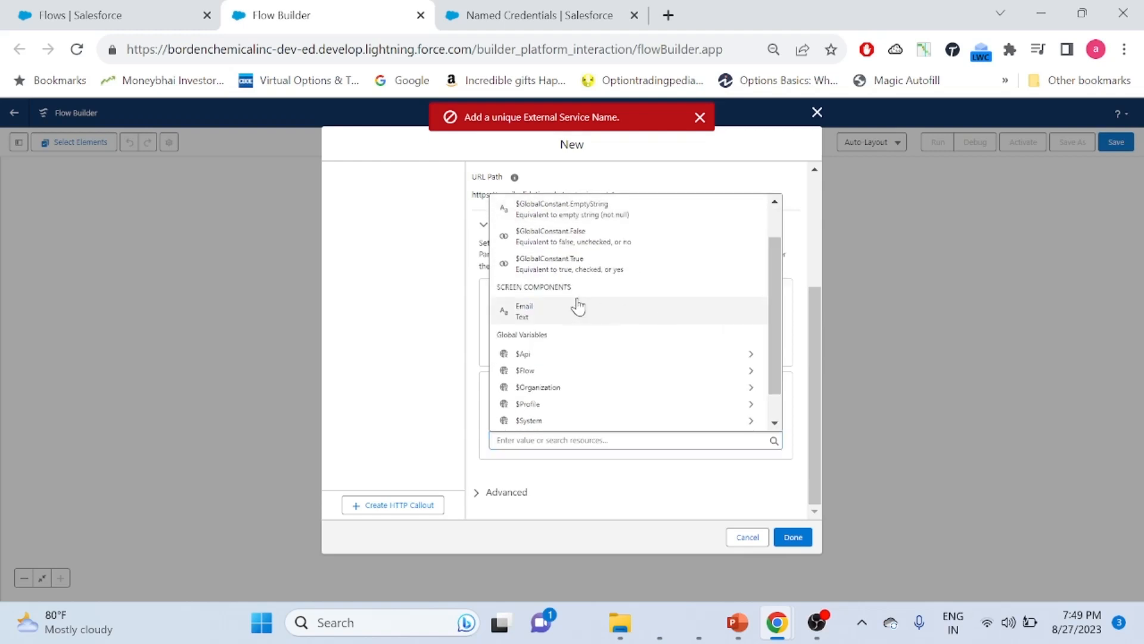
left_click(563, 313)
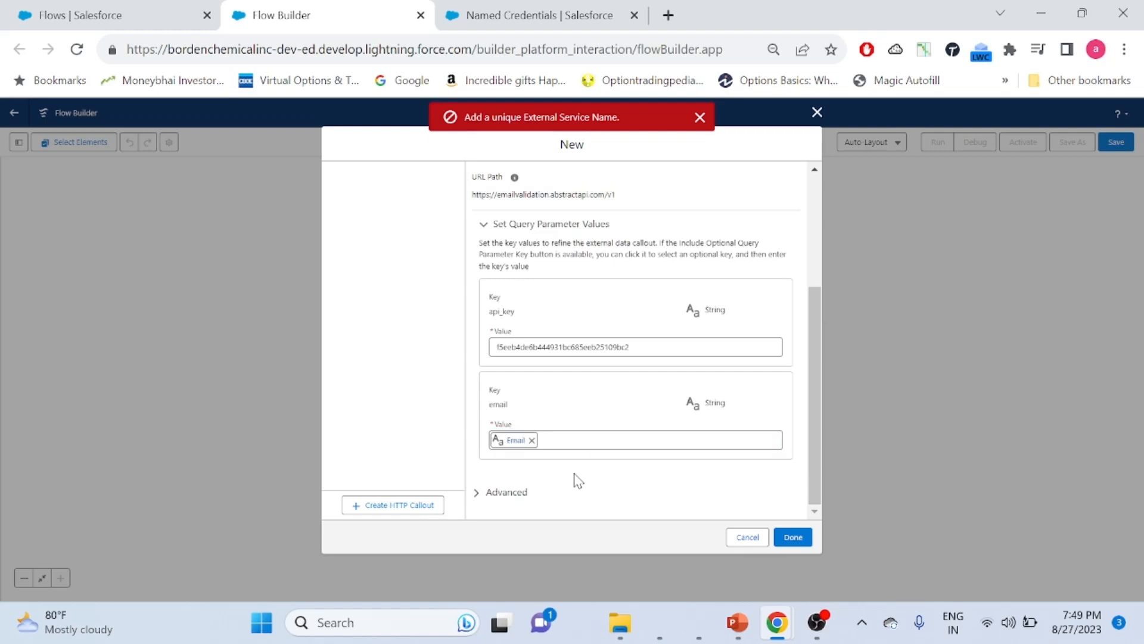
left_click(697, 118)
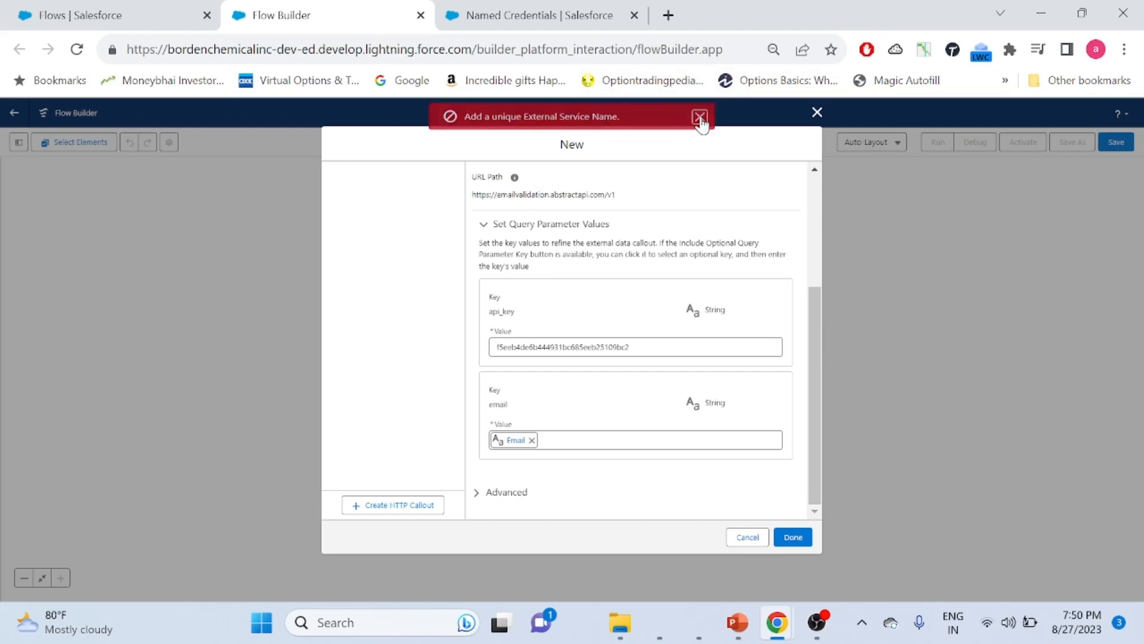
Place the Email Checker action in the flow and open Add Element below it
left_click(793, 538)
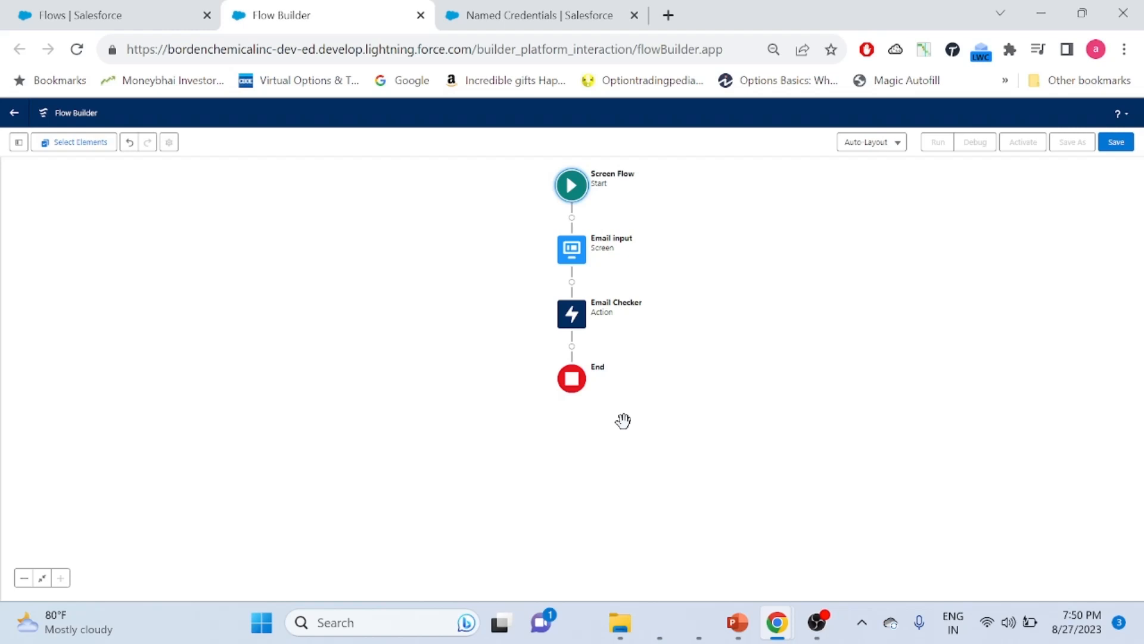
left_click(572, 347)
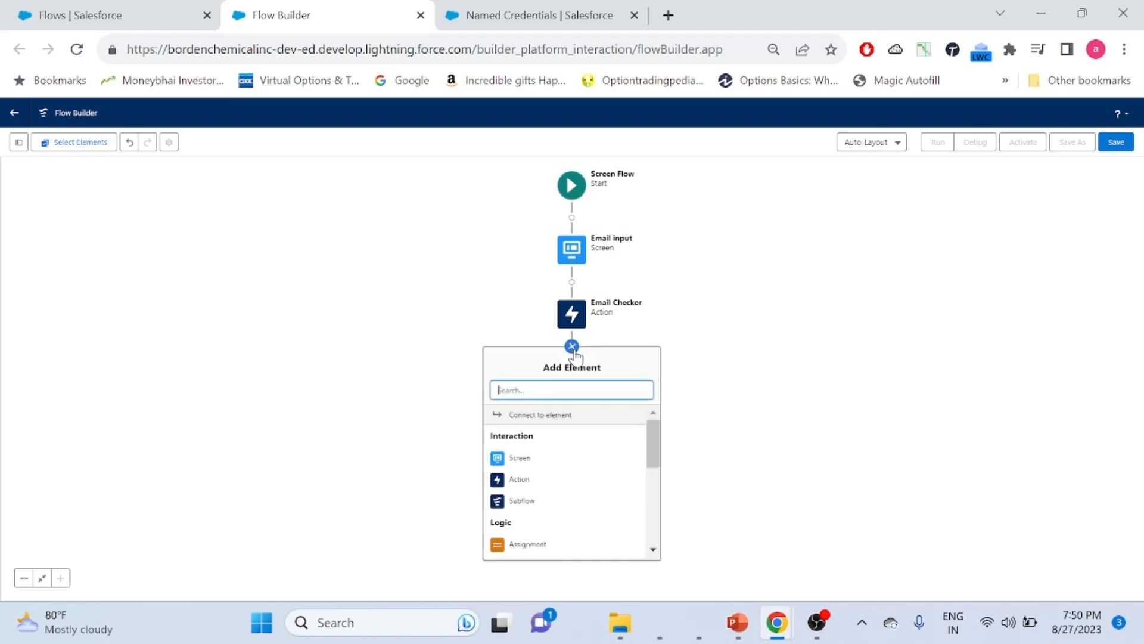
Add a Screen element labelled 'Email Output' with API name Email_Output
left_click(552, 459)
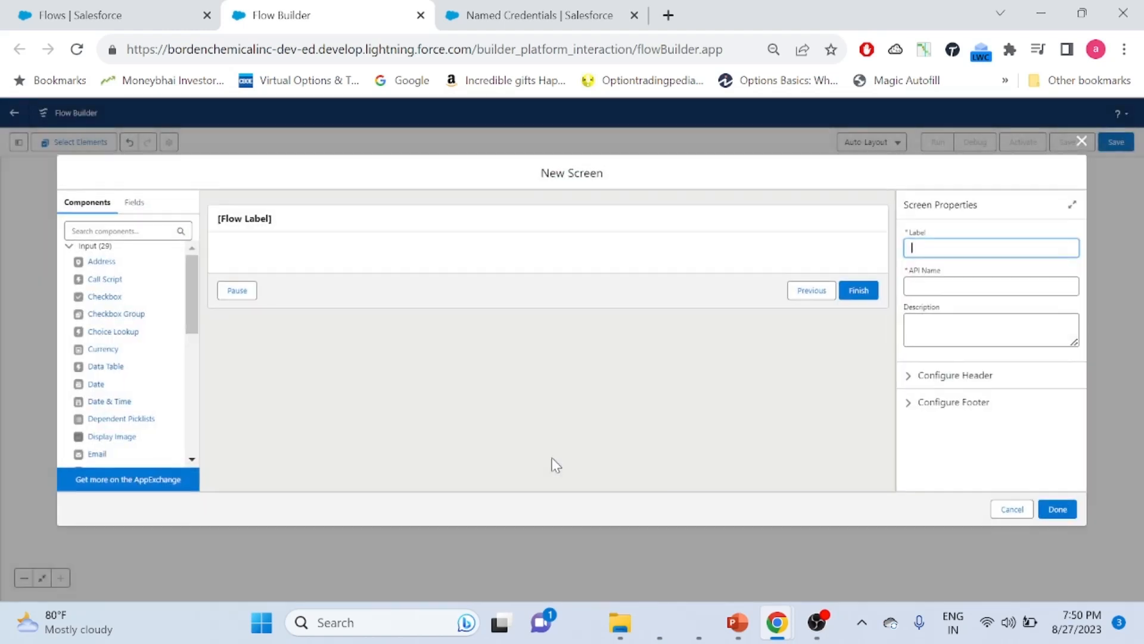
left_click(322, 229)
left_click(975, 250)
type("Ema")
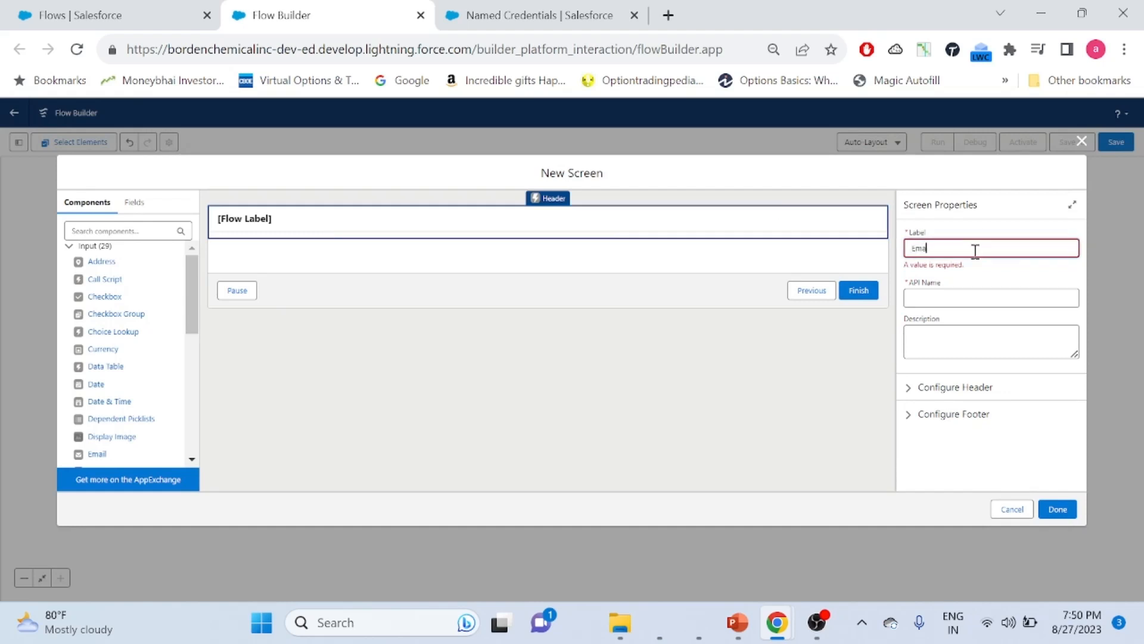
type("il Output")
left_click(928, 298)
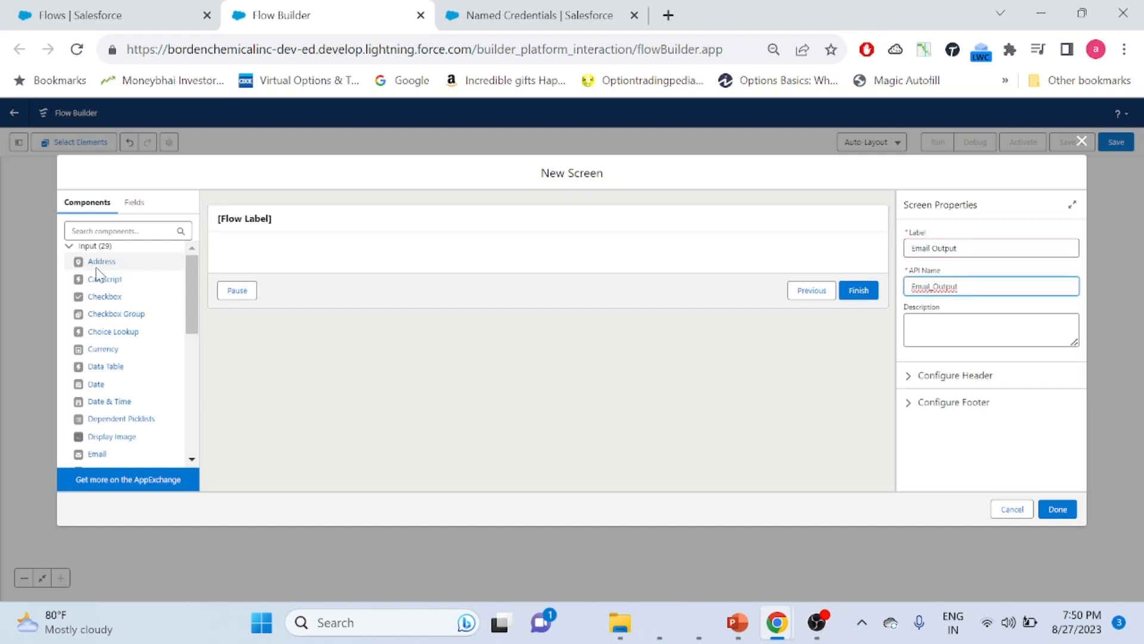
Search components for 'displ' and drag Display Text onto the screen
left_click(127, 236)
type("dus")
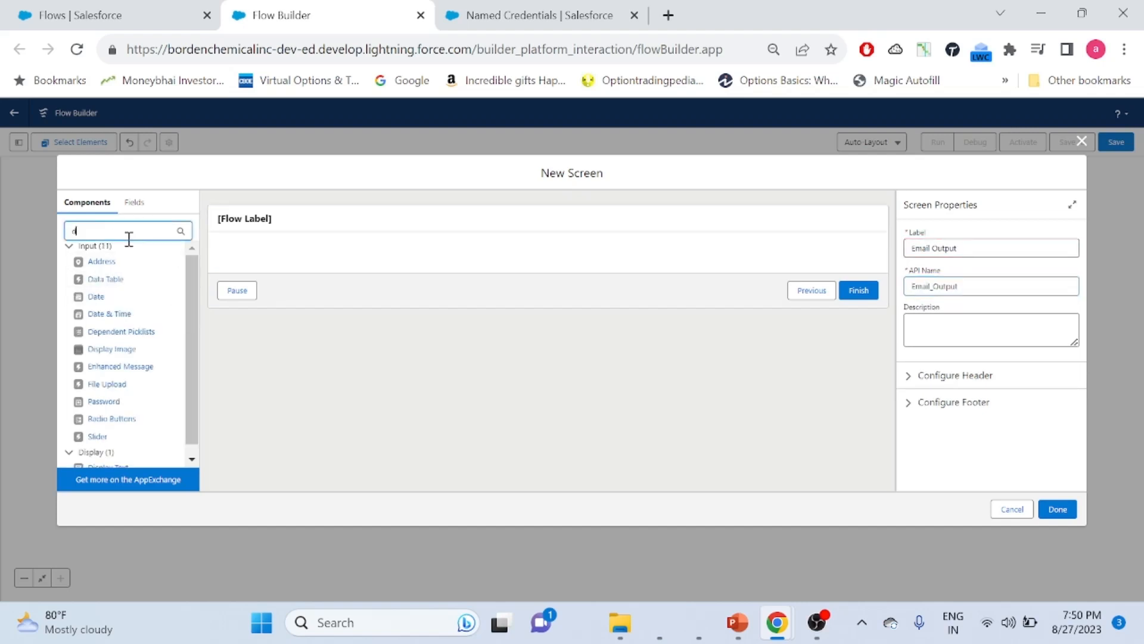
key("BackSpace")
key("BackSpace")
type("ispl")
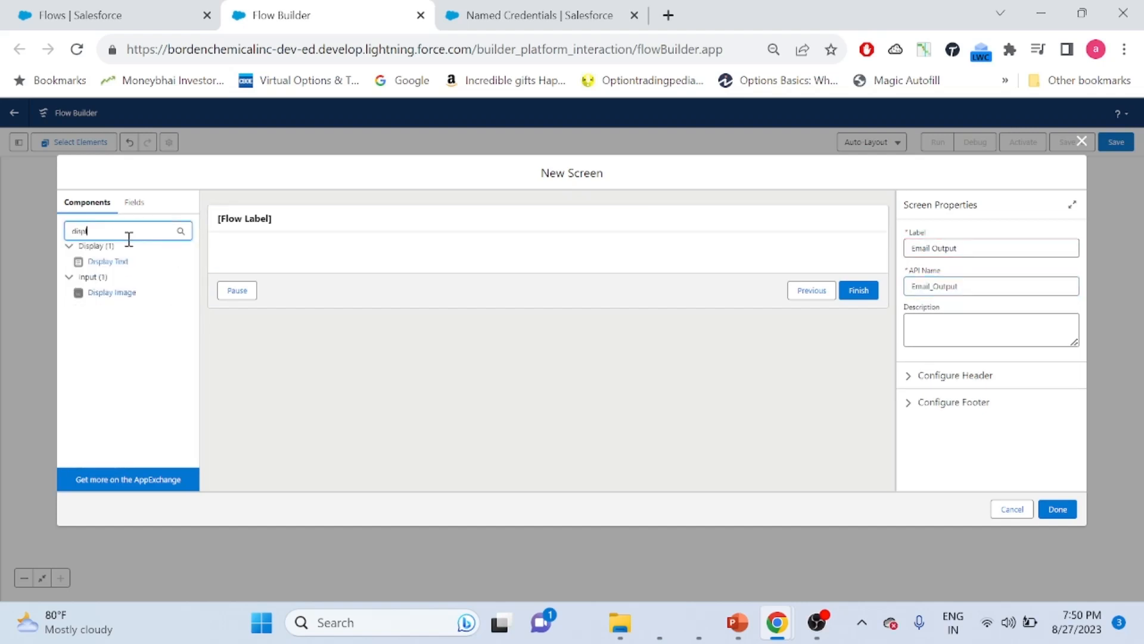
left_click_drag(112, 261, 335, 256)
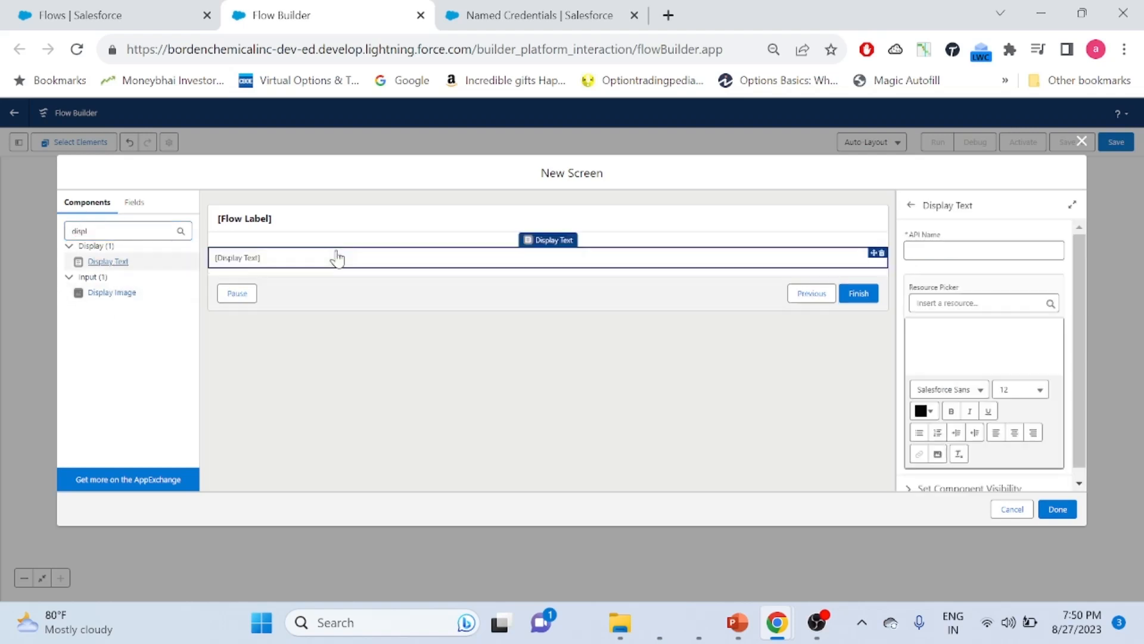
Enter an API name for the Display Text component
left_click(992, 255)
type("Email O")
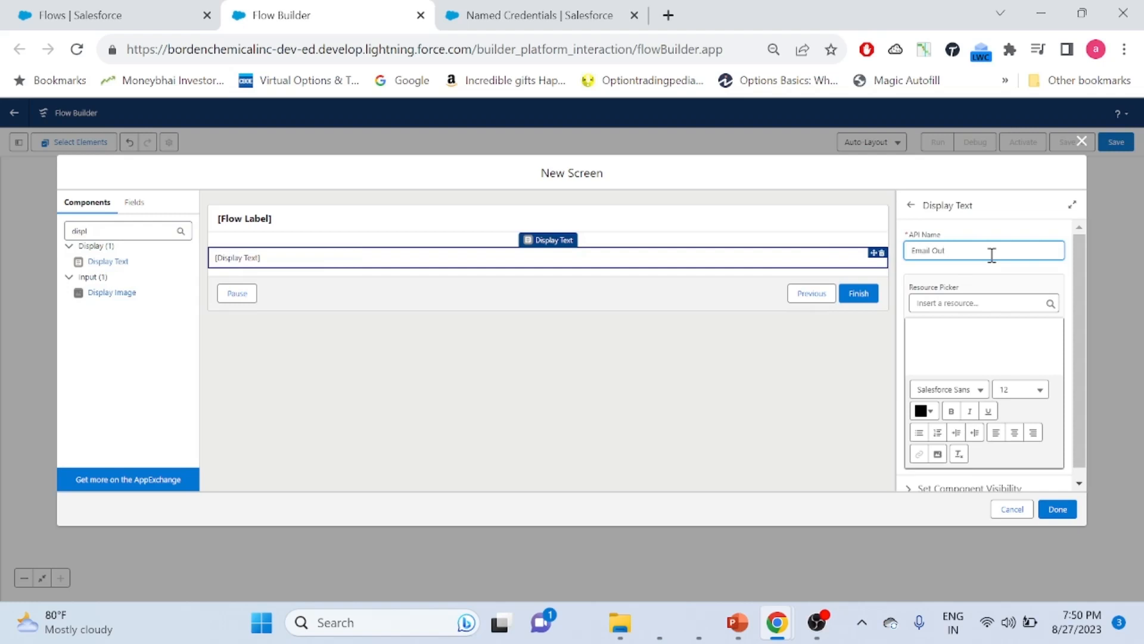
key("BackSpace")
type("succes")
Insert the Email_Checker 2XX deliverability merge field into the display text, then start a new line
left_click(943, 303)
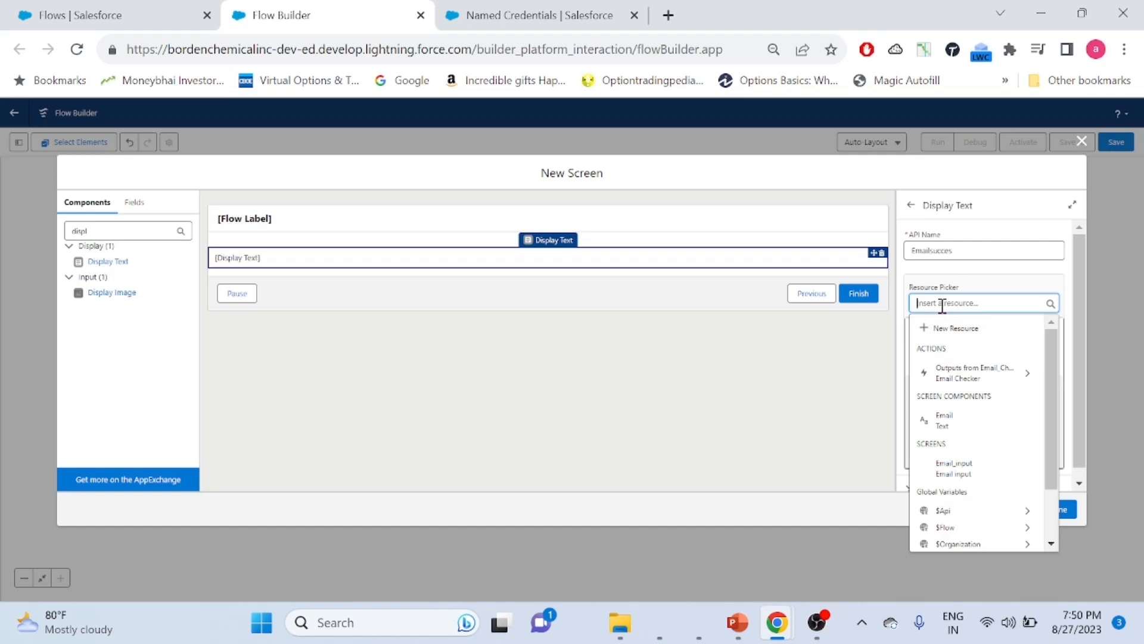
left_click(950, 375)
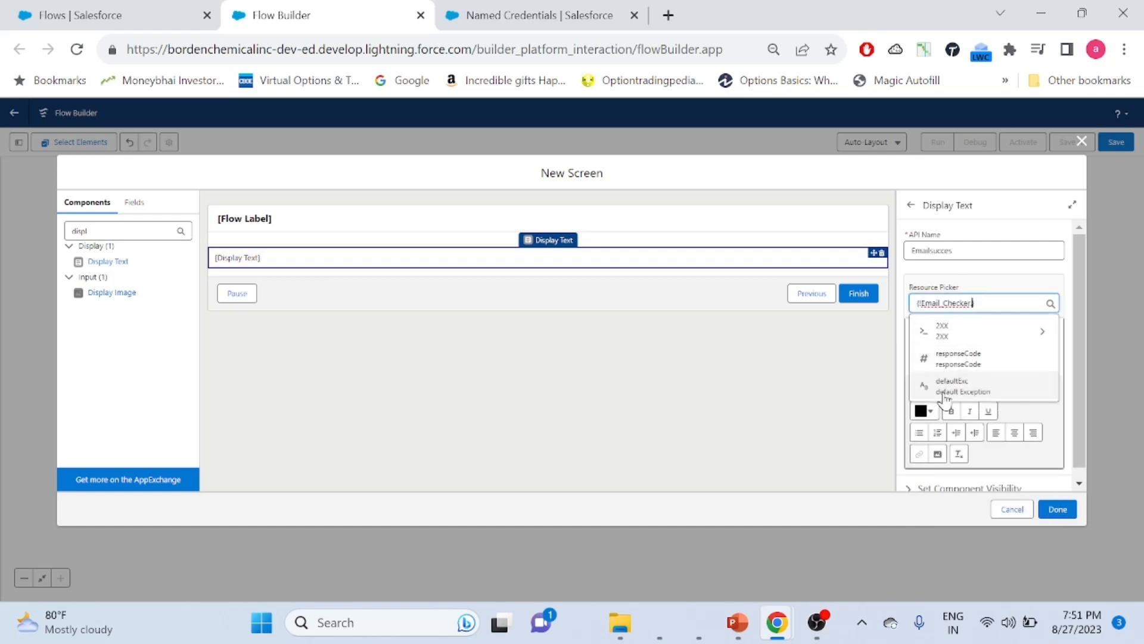
left_click(951, 339)
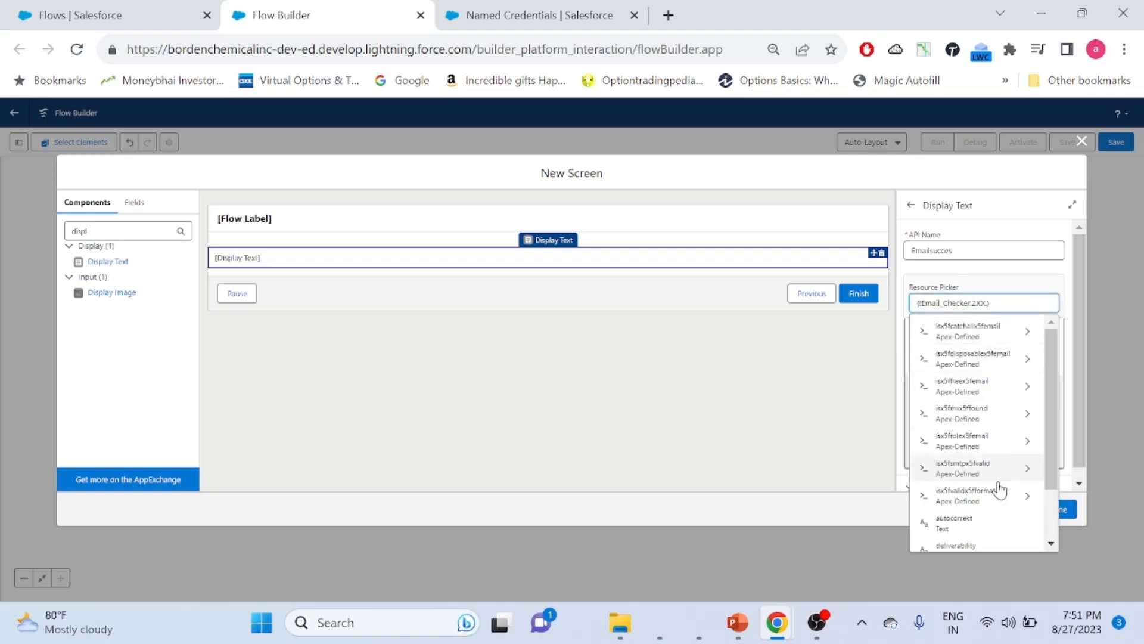
mouse_move(1049, 347)
left_mouse_down()
mouse_move(1047, 423)
mouse_move(1049, 341)
left_mouse_up()
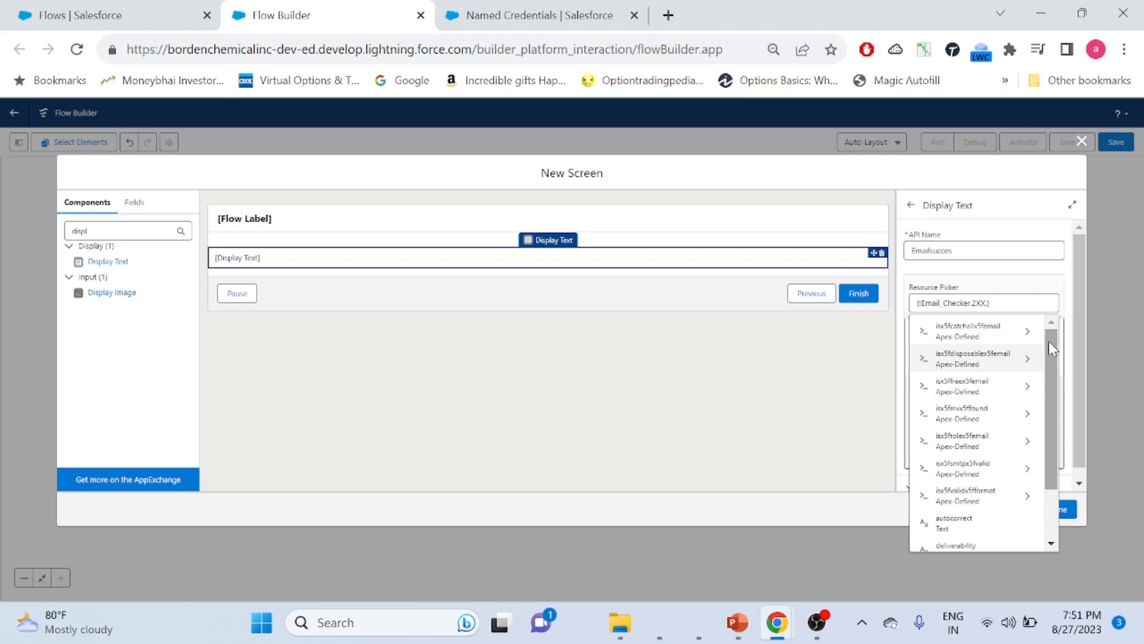
left_click(1009, 306)
left_click(1001, 305)
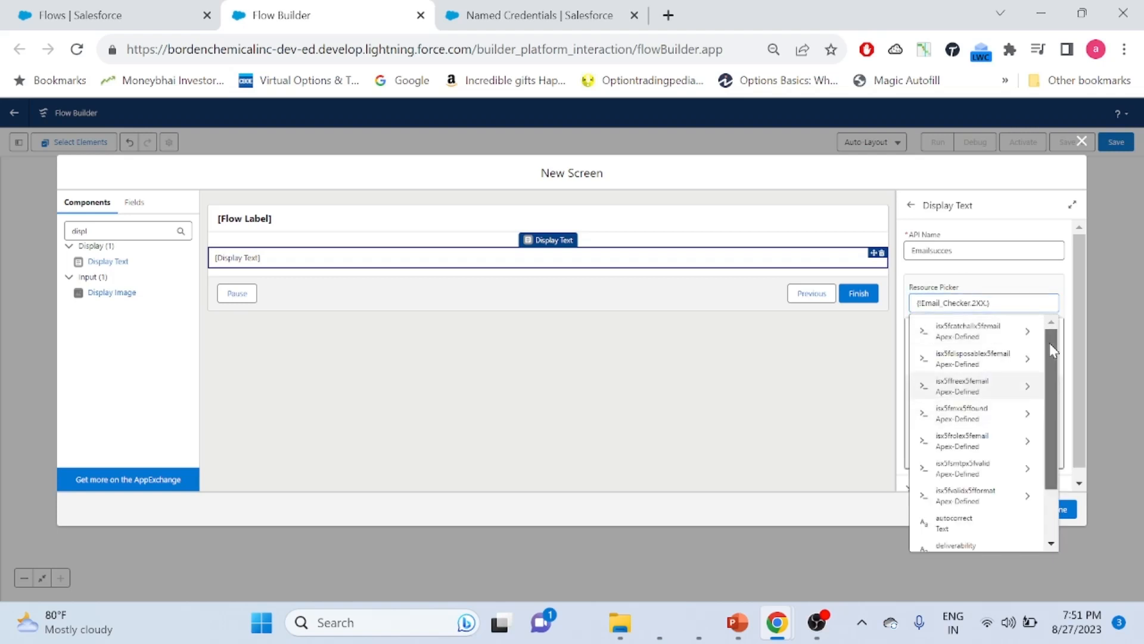
left_click_drag(1049, 342, 1052, 434)
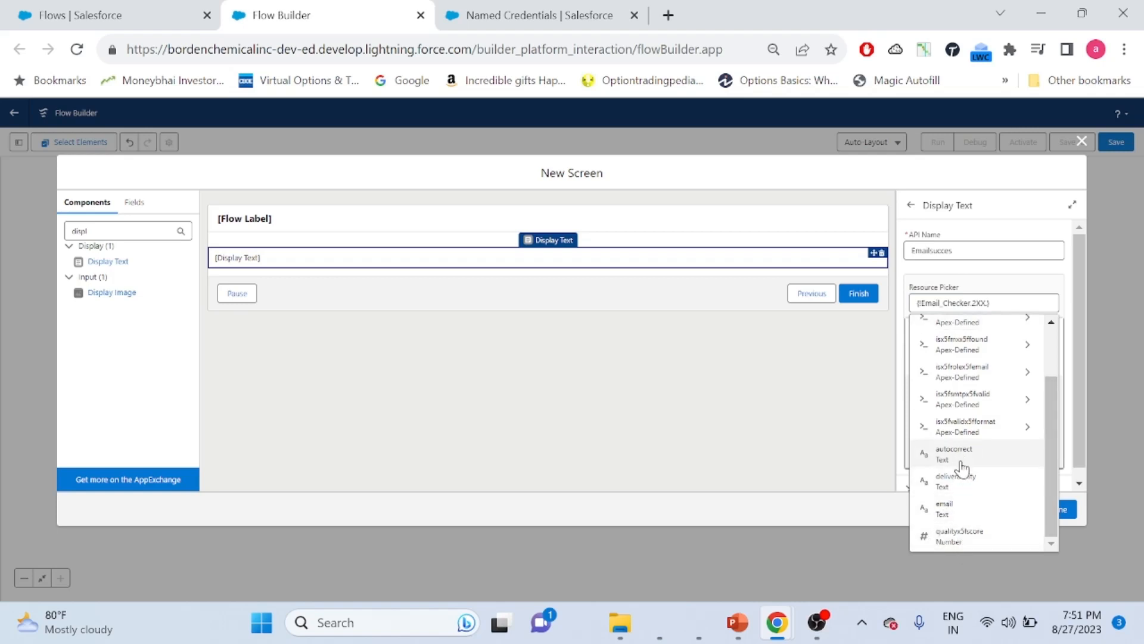
left_click(963, 486)
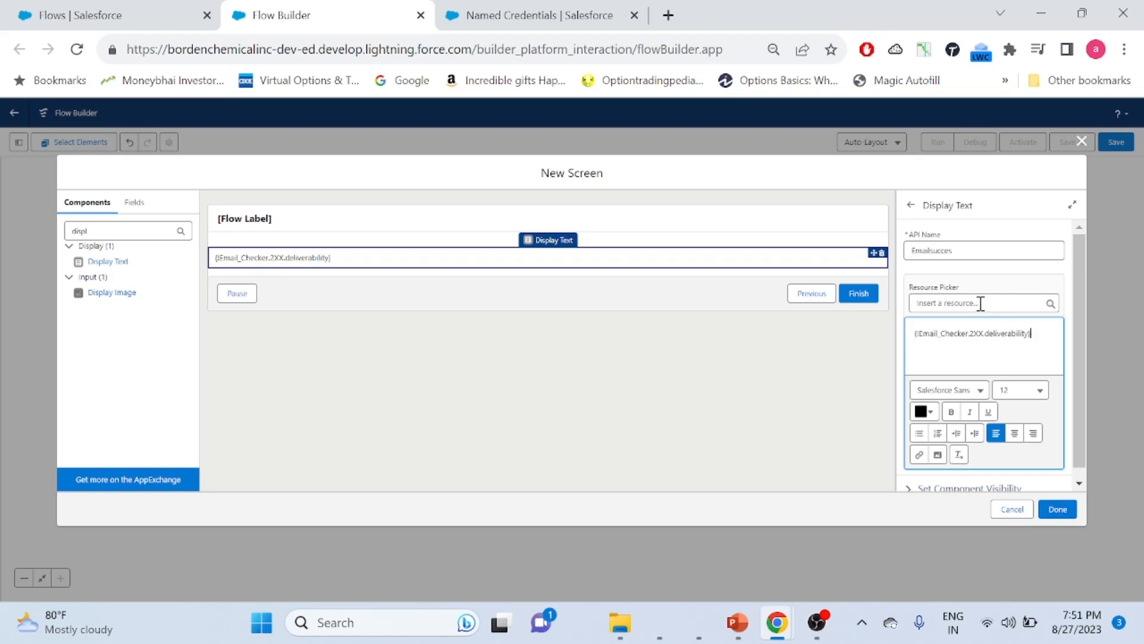
key("Return")
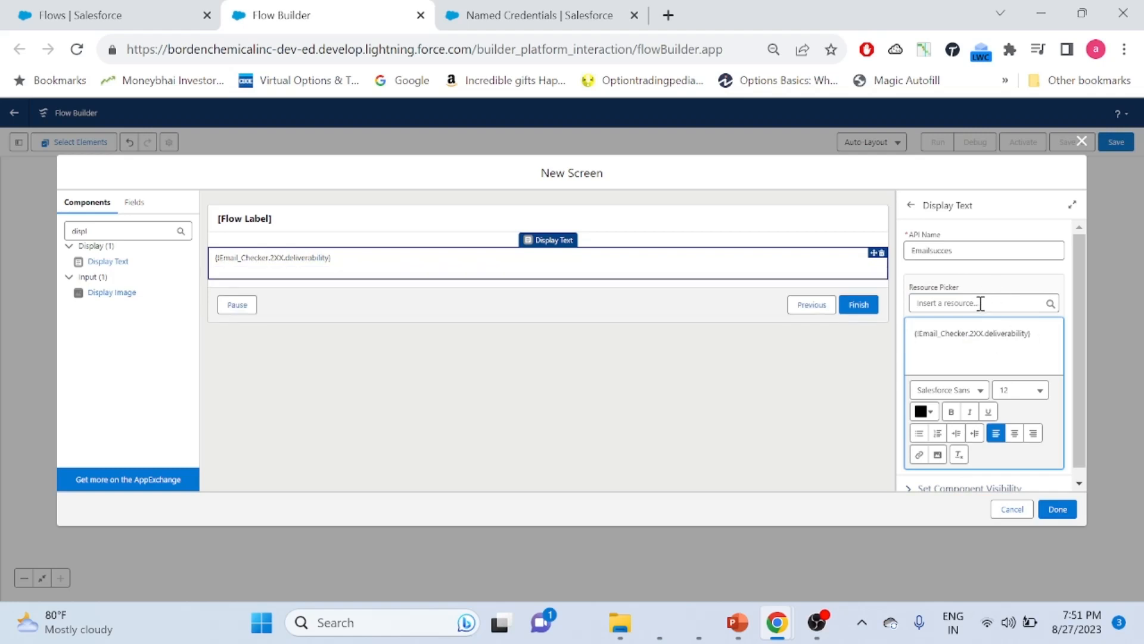
Insert the Email_Checker 2XX quality_score merge field on the second line
left_click(935, 301)
left_click(959, 375)
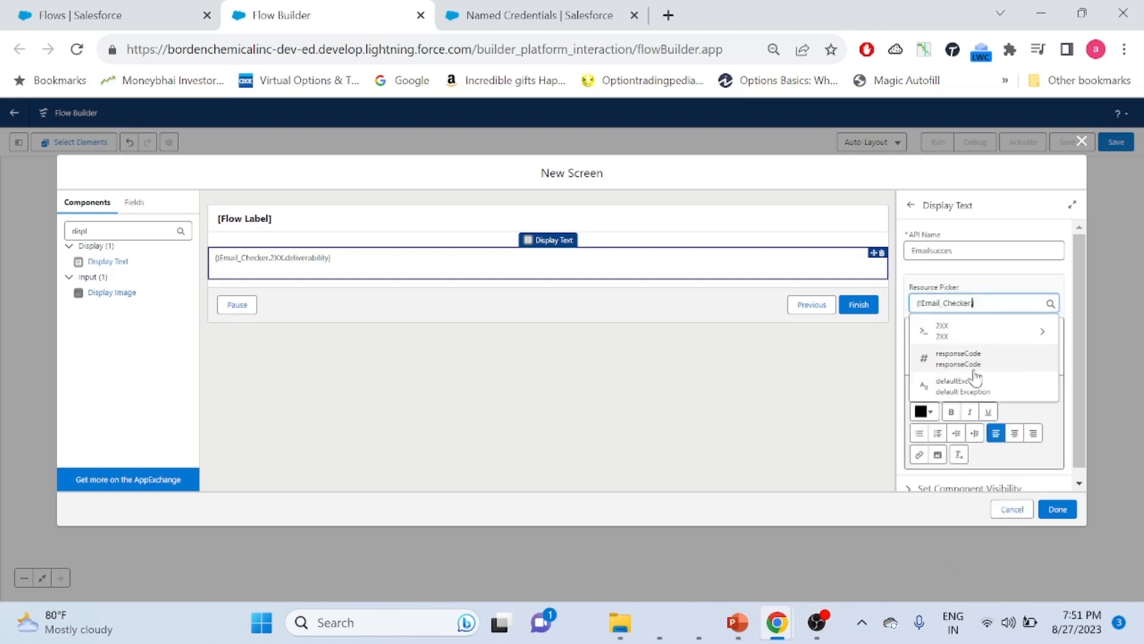
left_click(966, 333)
left_click_drag(1049, 348, 1044, 398)
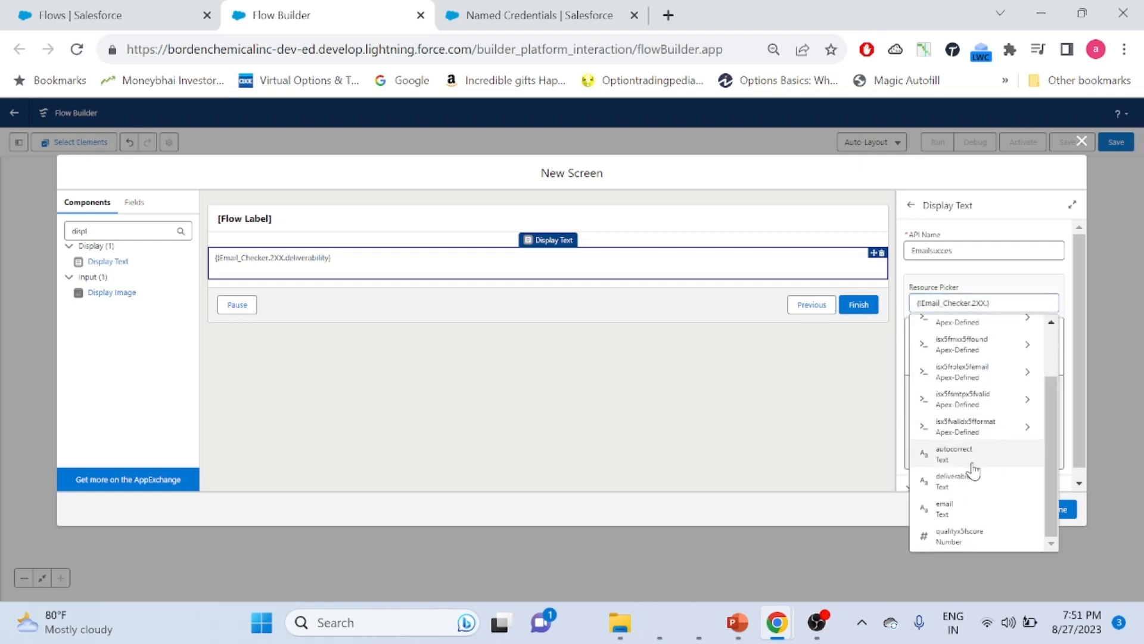
left_click(955, 539)
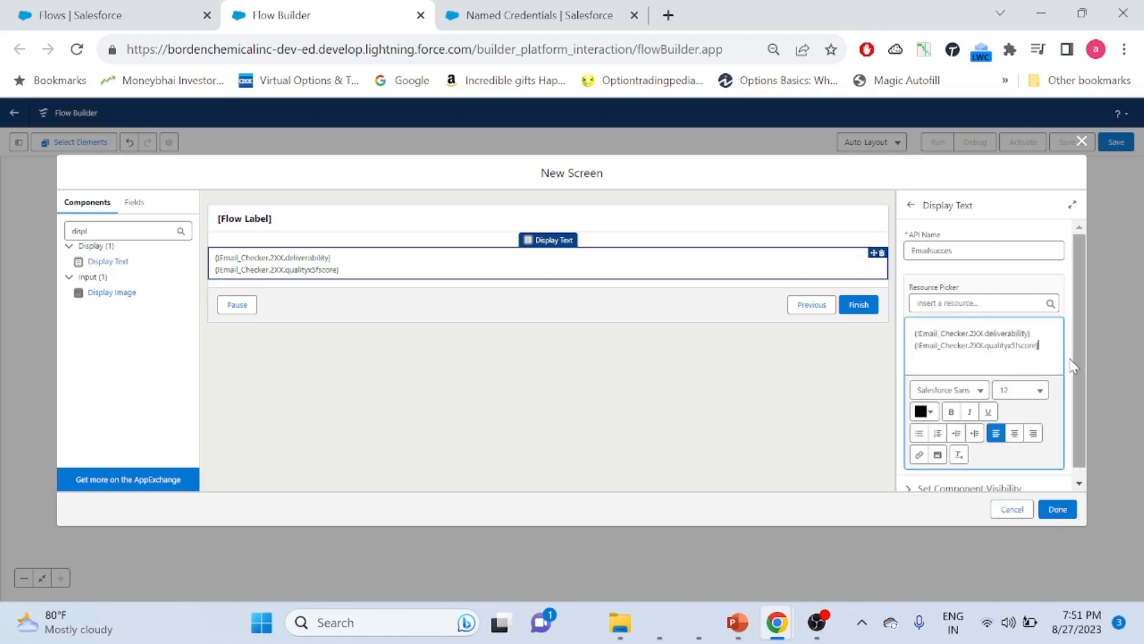
Format both merge-field lines bold at font size 18
left_click_drag(1043, 345, 874, 326)
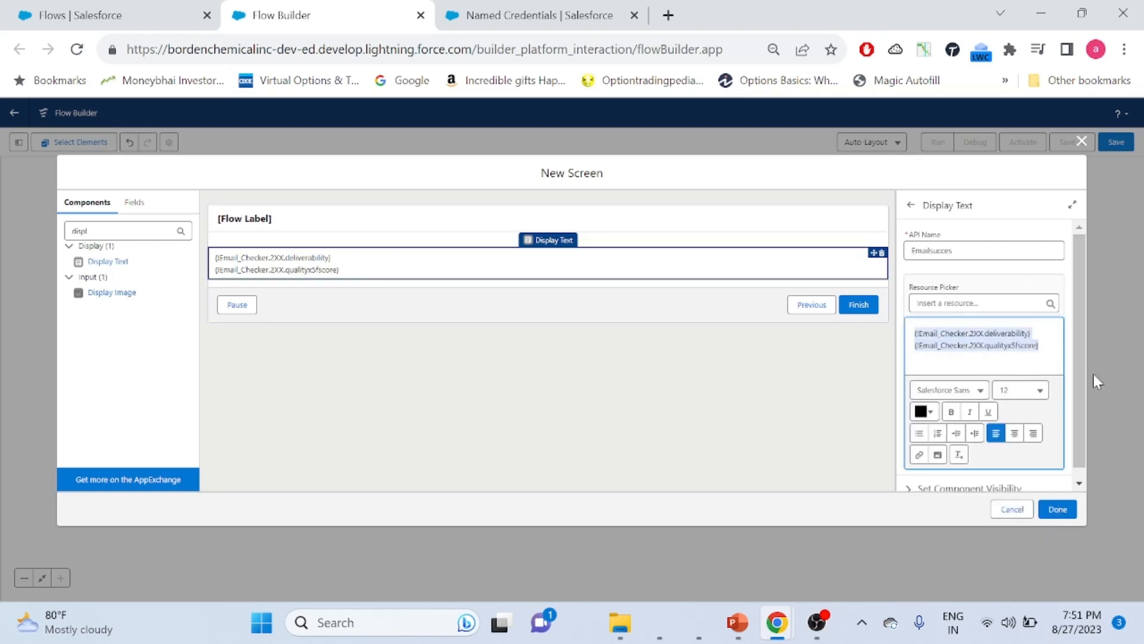
left_click(1020, 390)
left_click(968, 307)
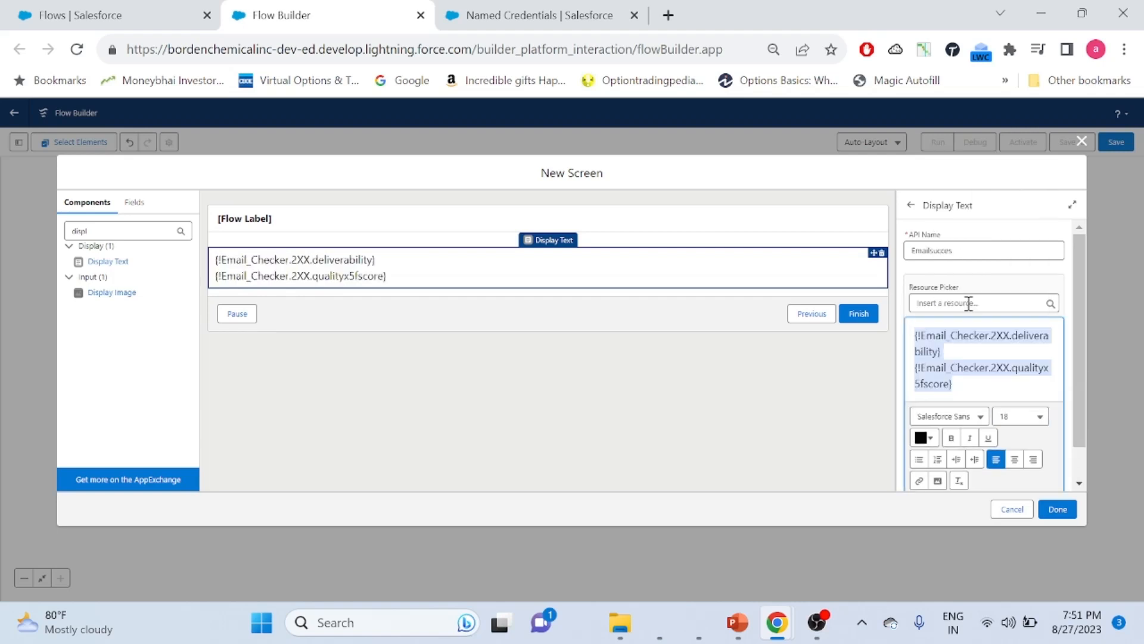
left_click(951, 438)
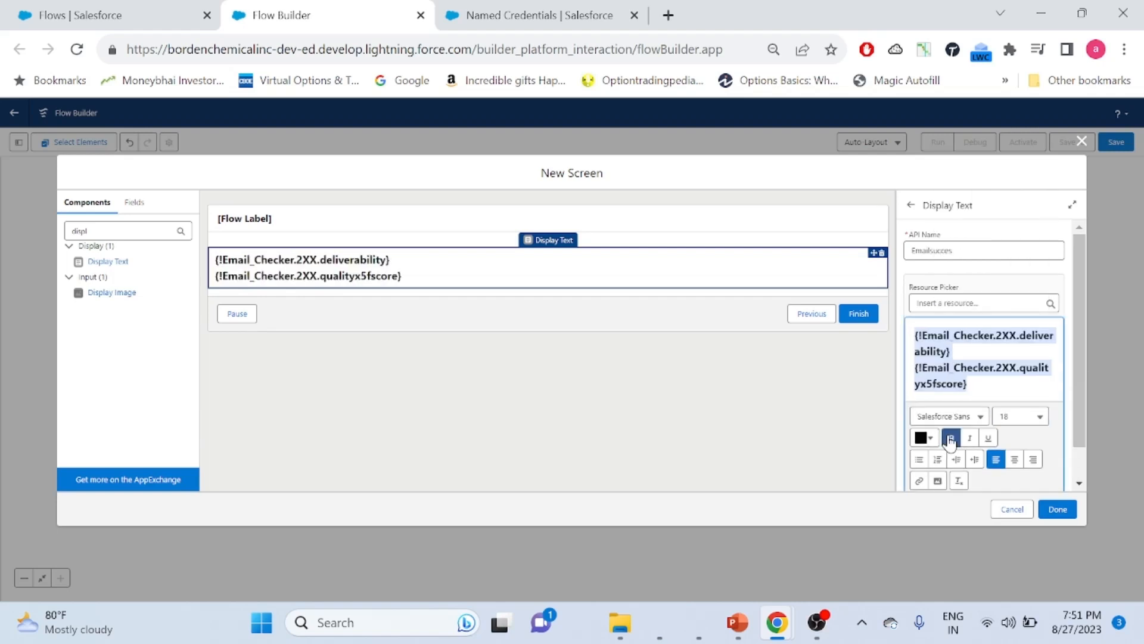
left_click(1013, 393)
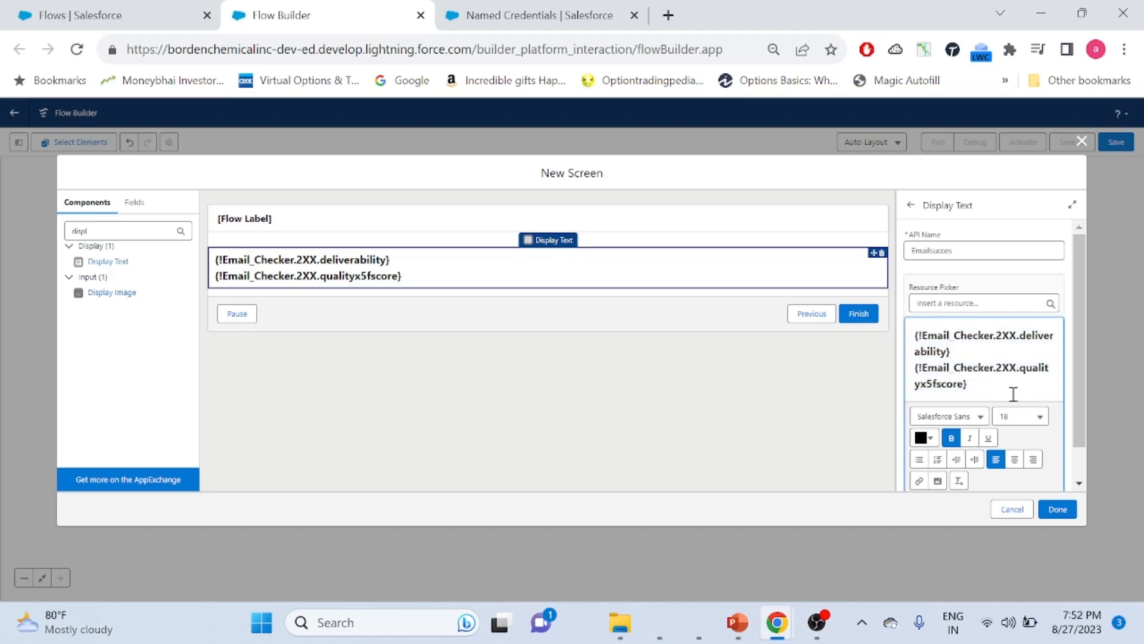
Close the screen editor and save the flow as 'Email checker Flow' with API name Email_checker_Flow
left_click(1058, 509)
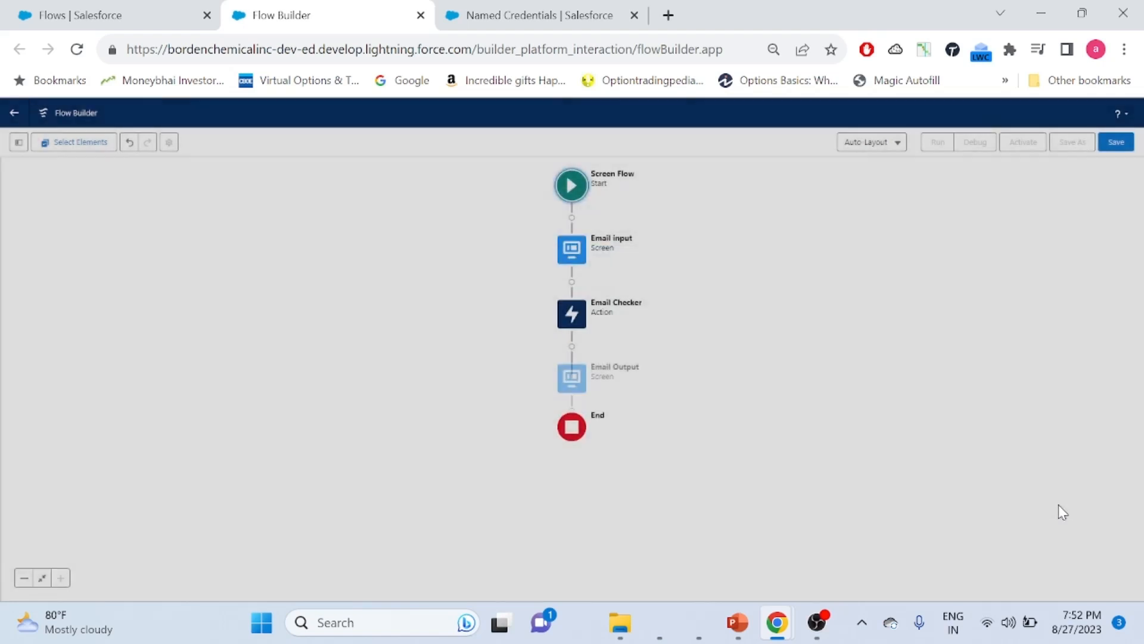
left_click(1117, 141)
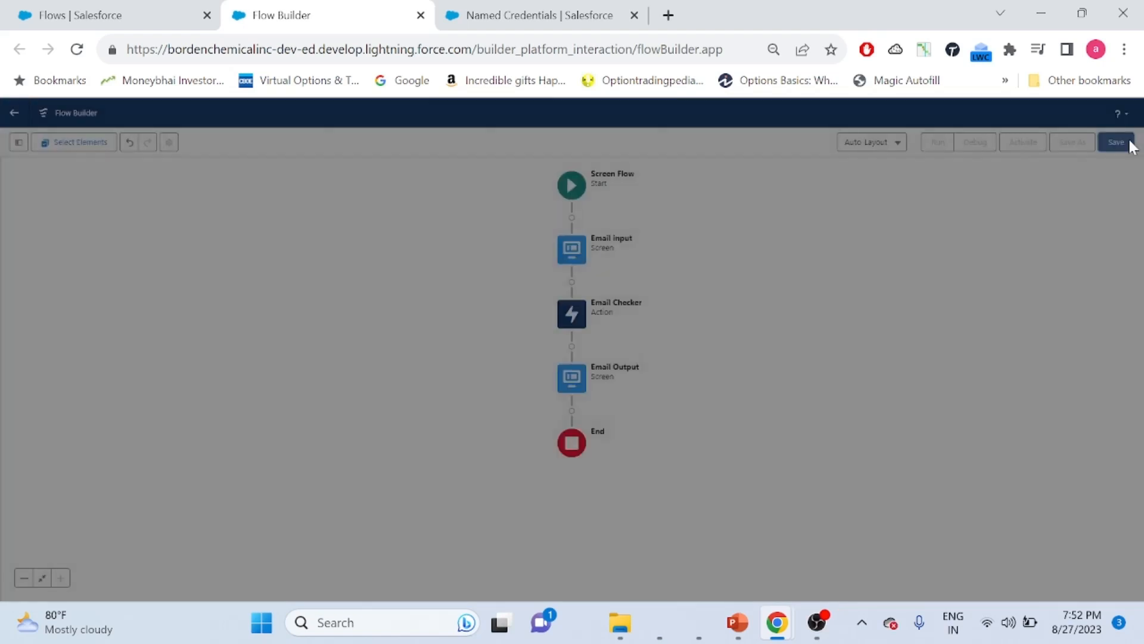
left_click(377, 308)
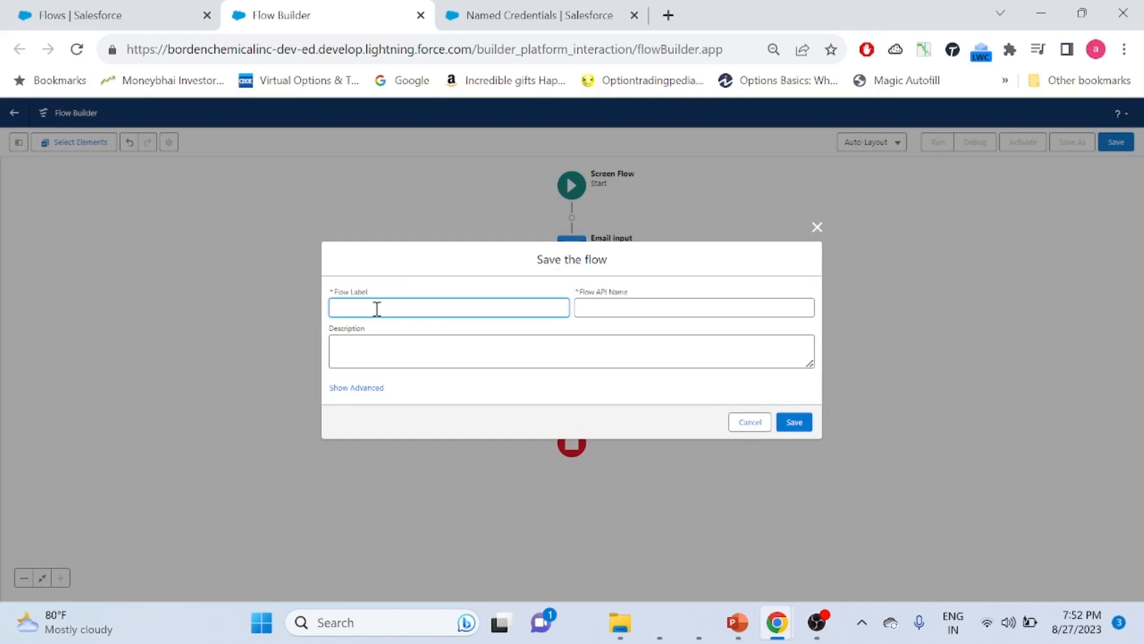
type("Email checker Flow")
left_click(578, 309)
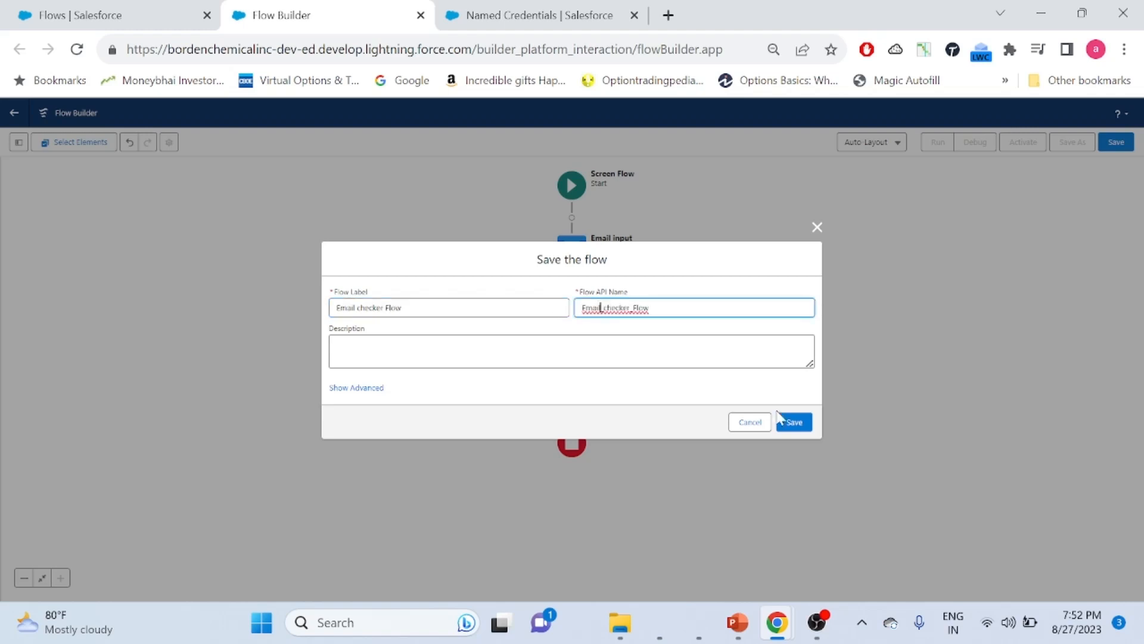
left_click(800, 427)
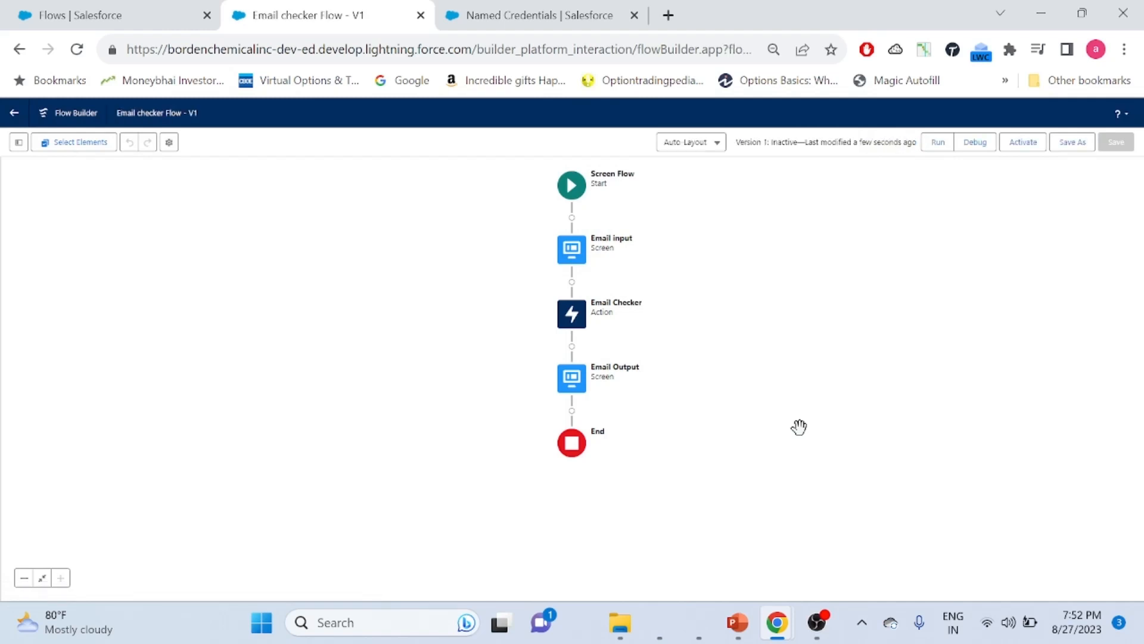
left_click(975, 143)
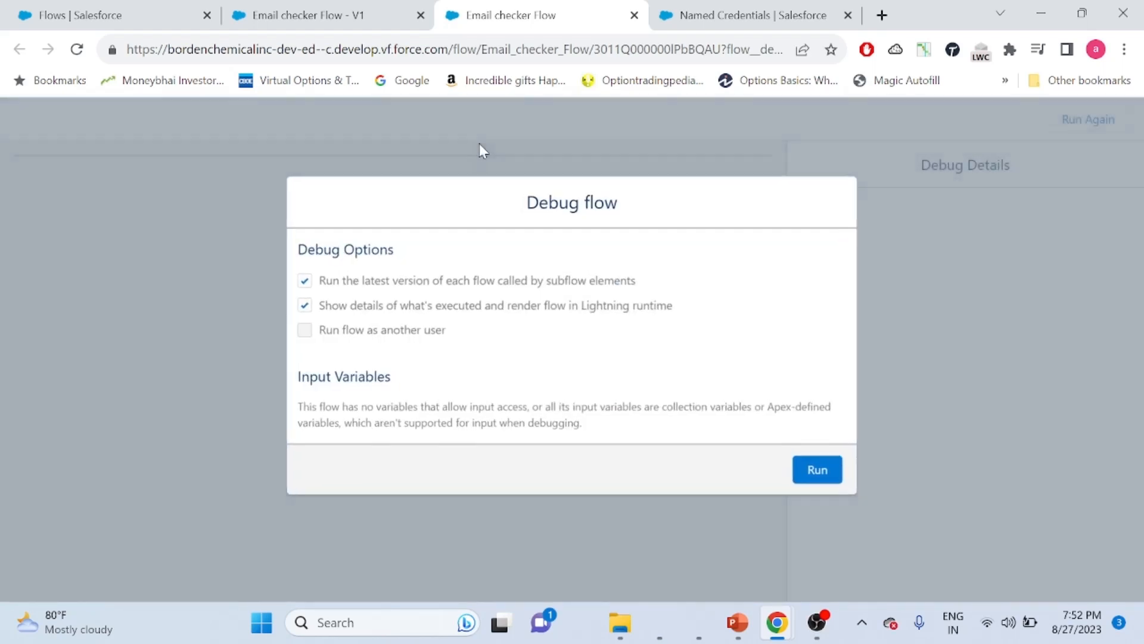
left_click(801, 471)
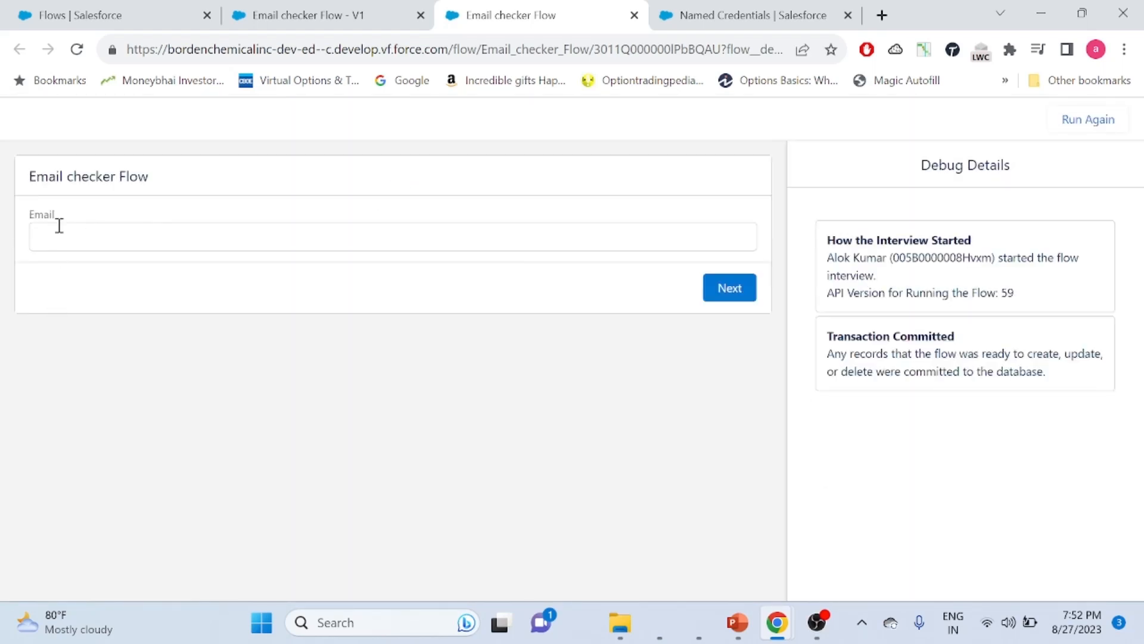
left_click(71, 237)
type("test@tes")
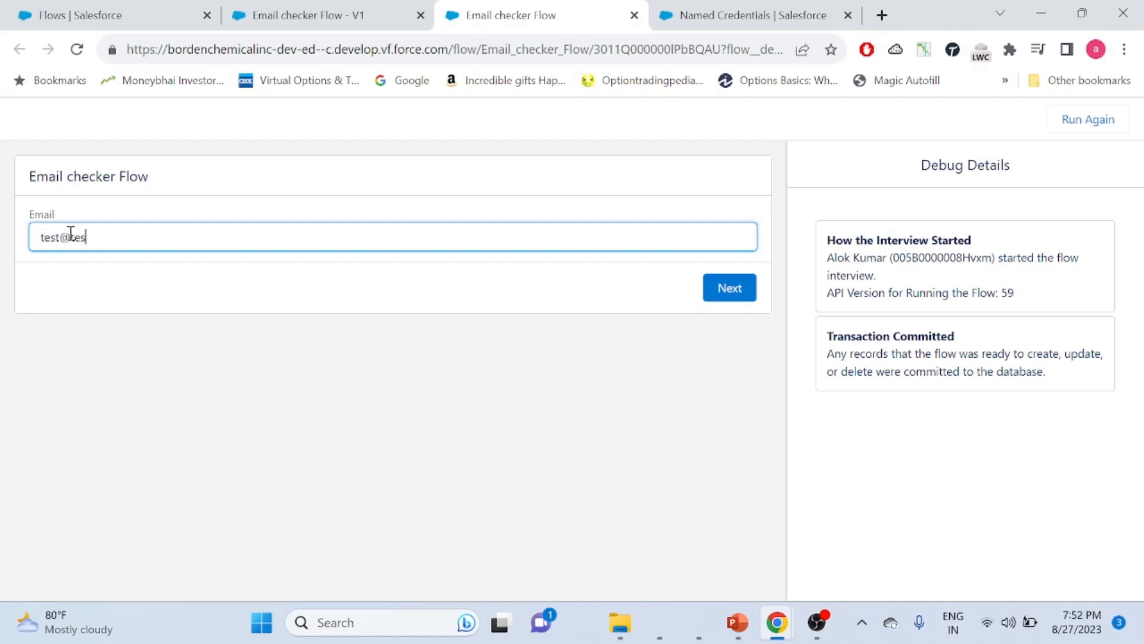
type("t.com")
left_click(733, 289)
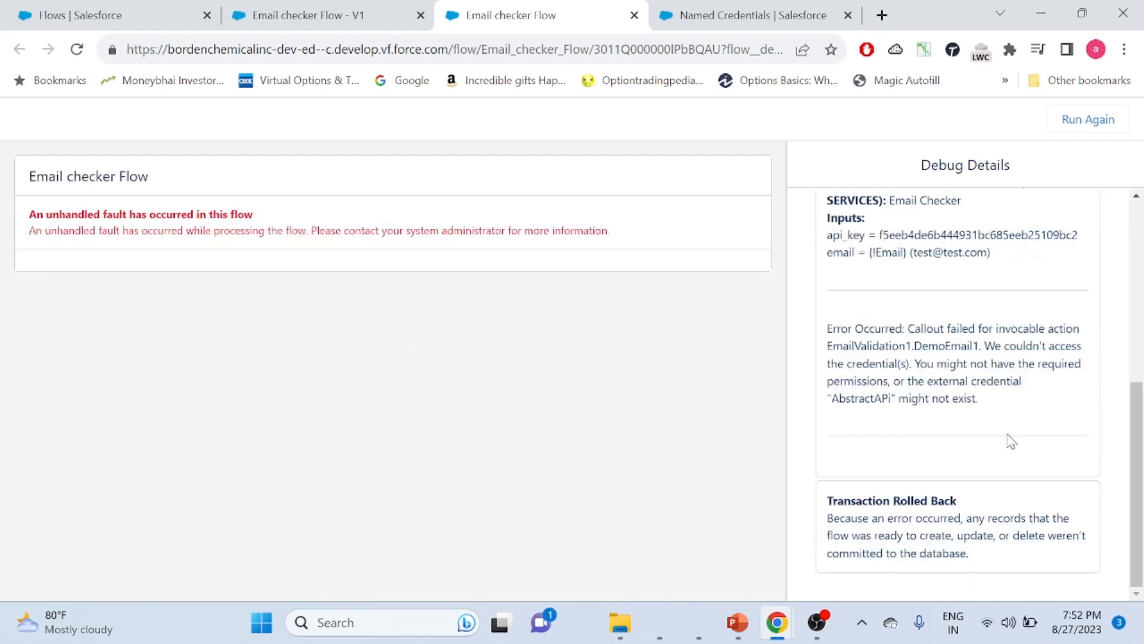
double_click(858, 397)
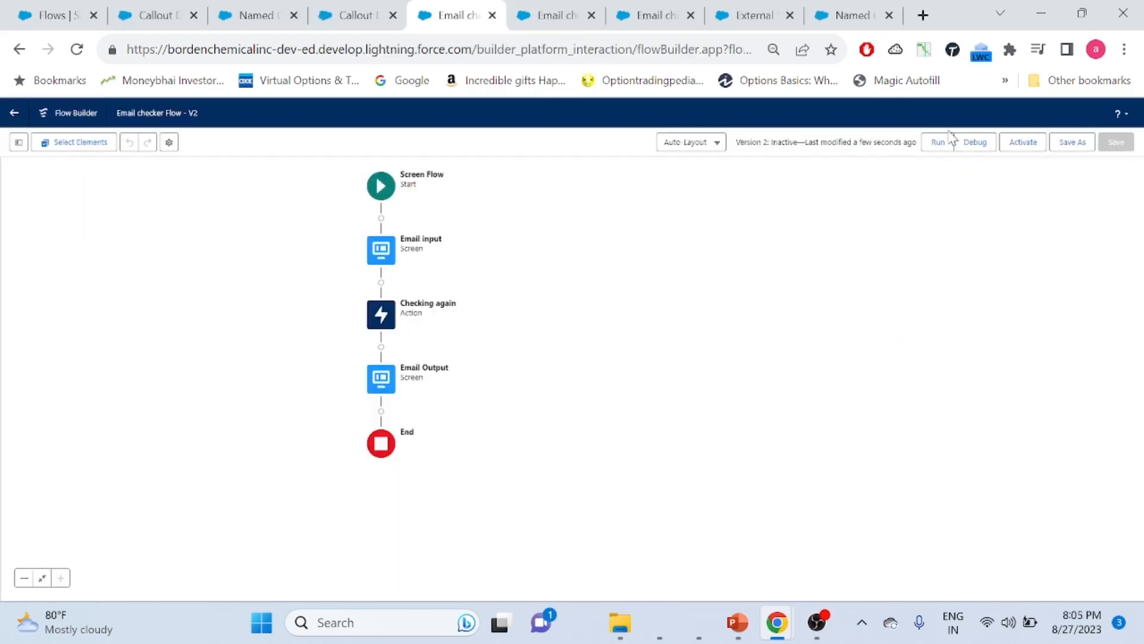
left_click(592, 15)
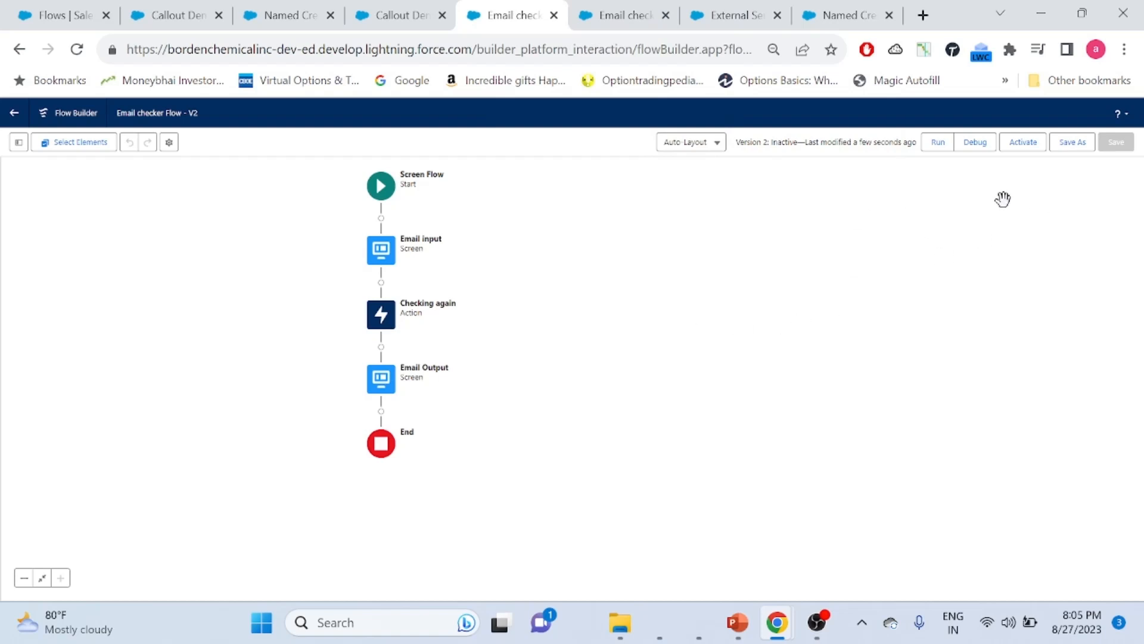
left_click(970, 143)
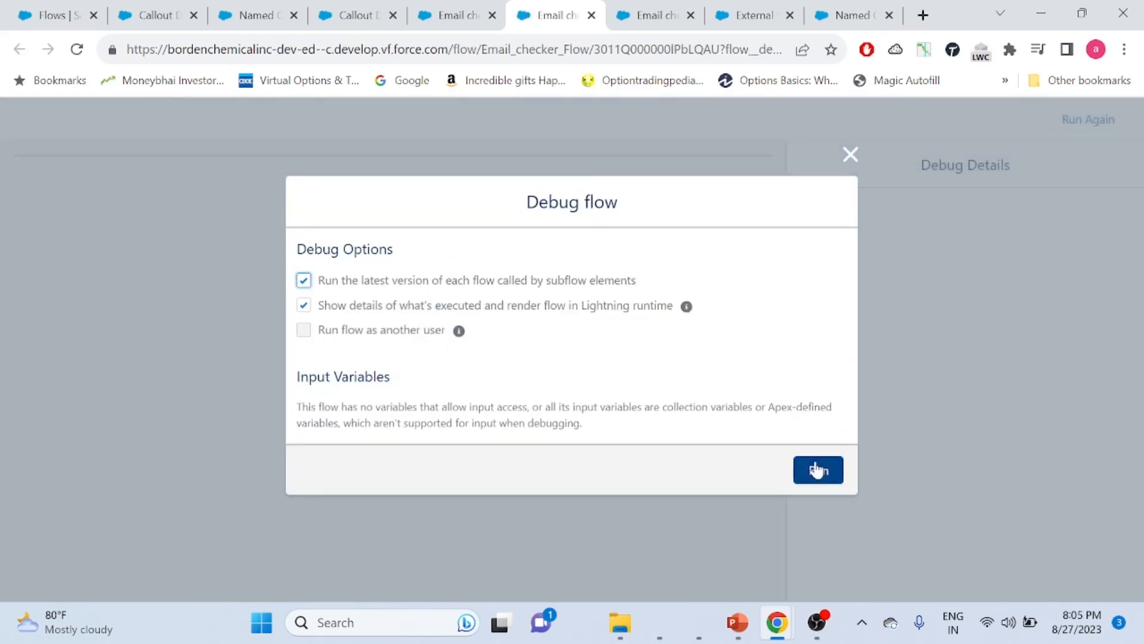
left_click(816, 471)
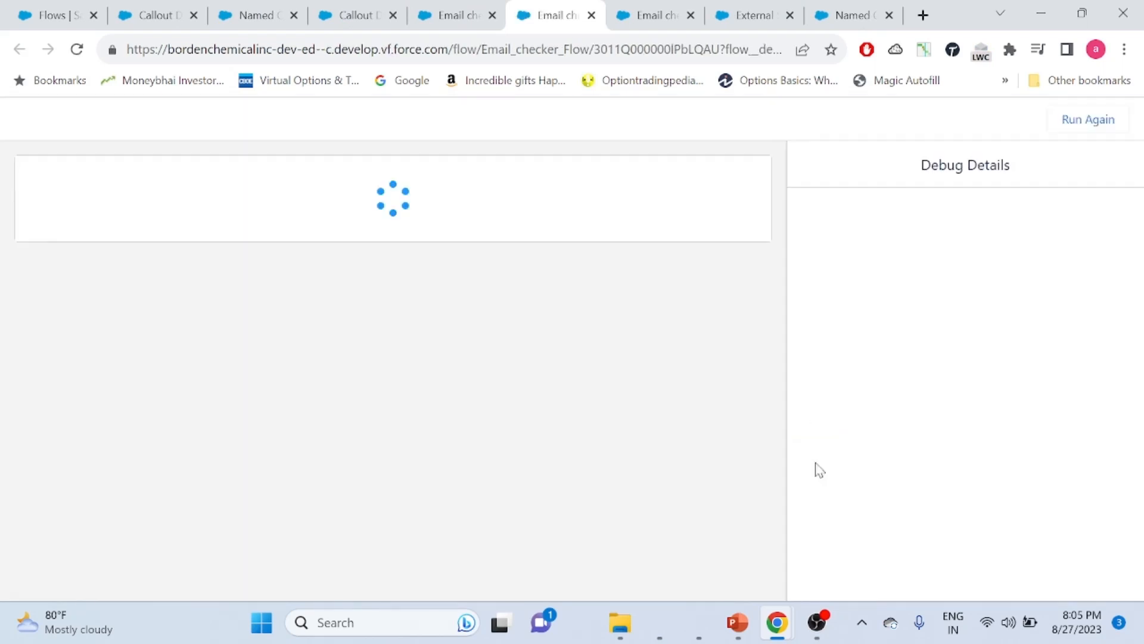
left_click(214, 242)
type("test@test.com")
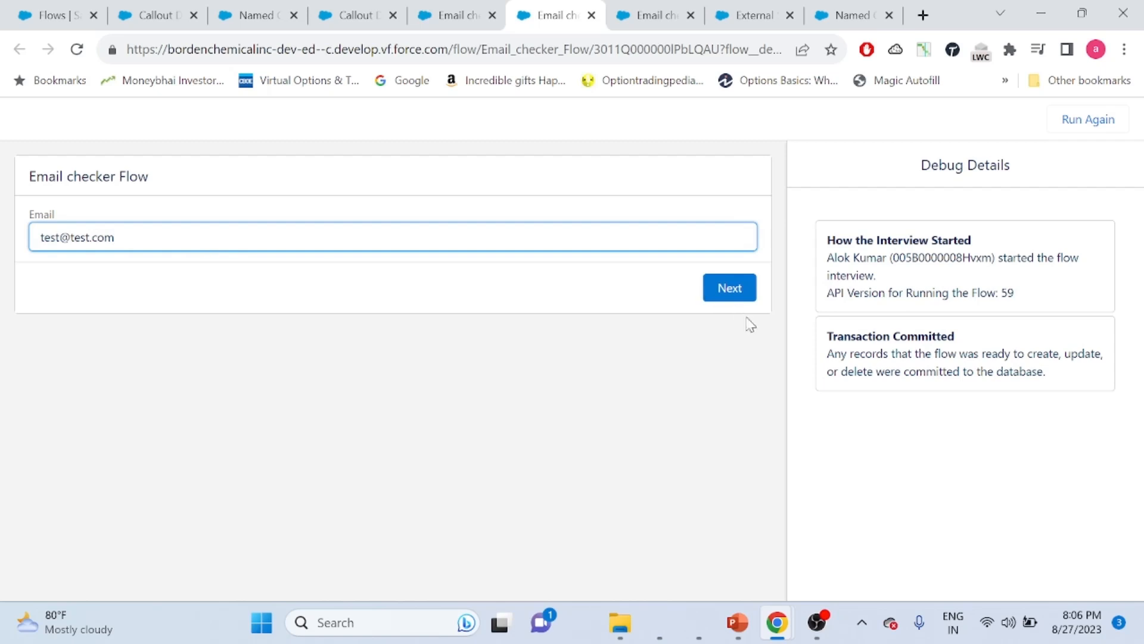
left_click(735, 295)
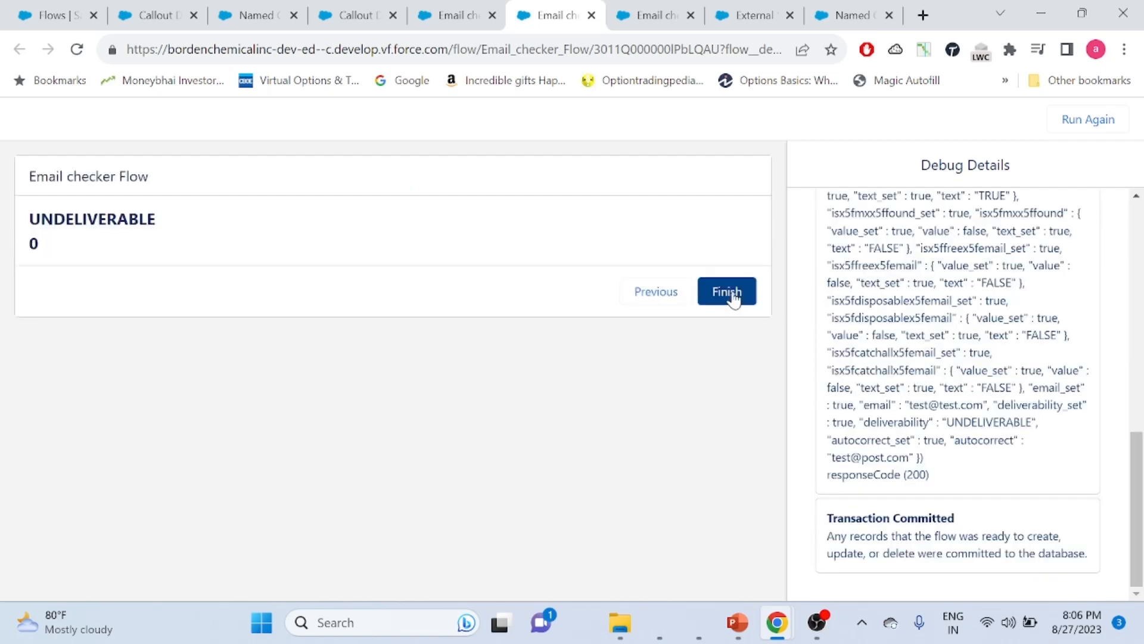
double_click(90, 221)
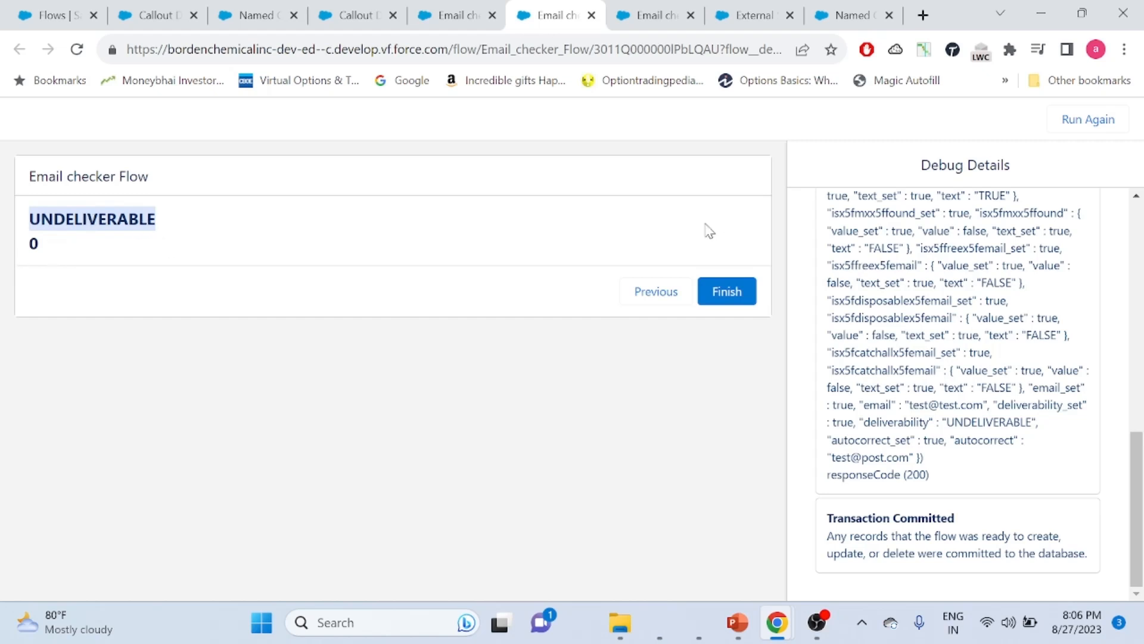
left_click(651, 310)
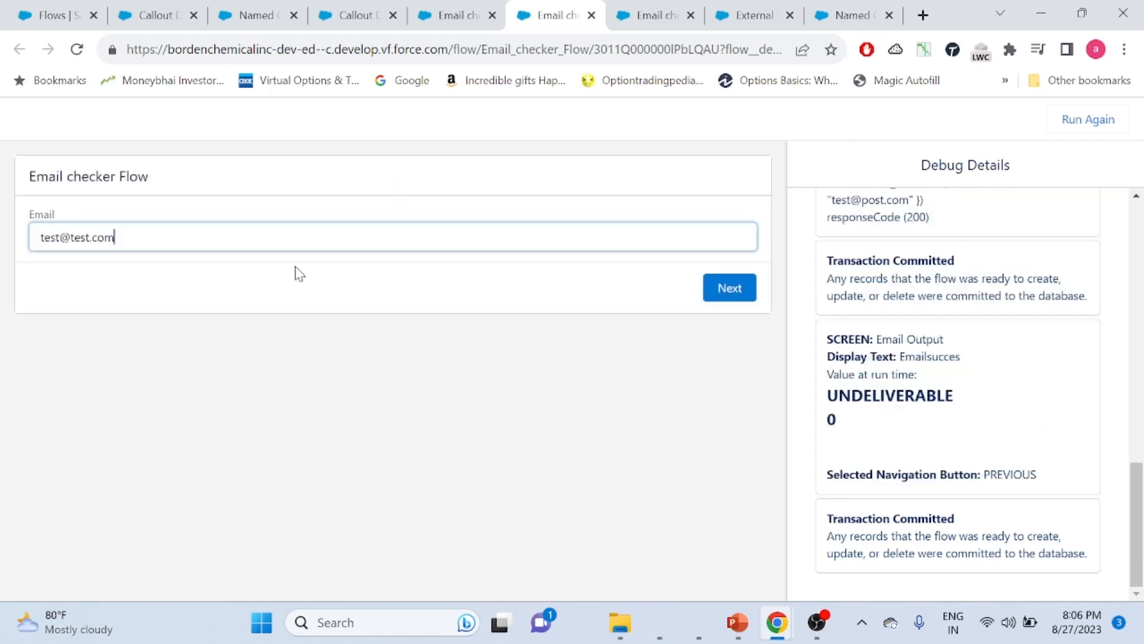
left_click_drag(115, 238, 3, 246)
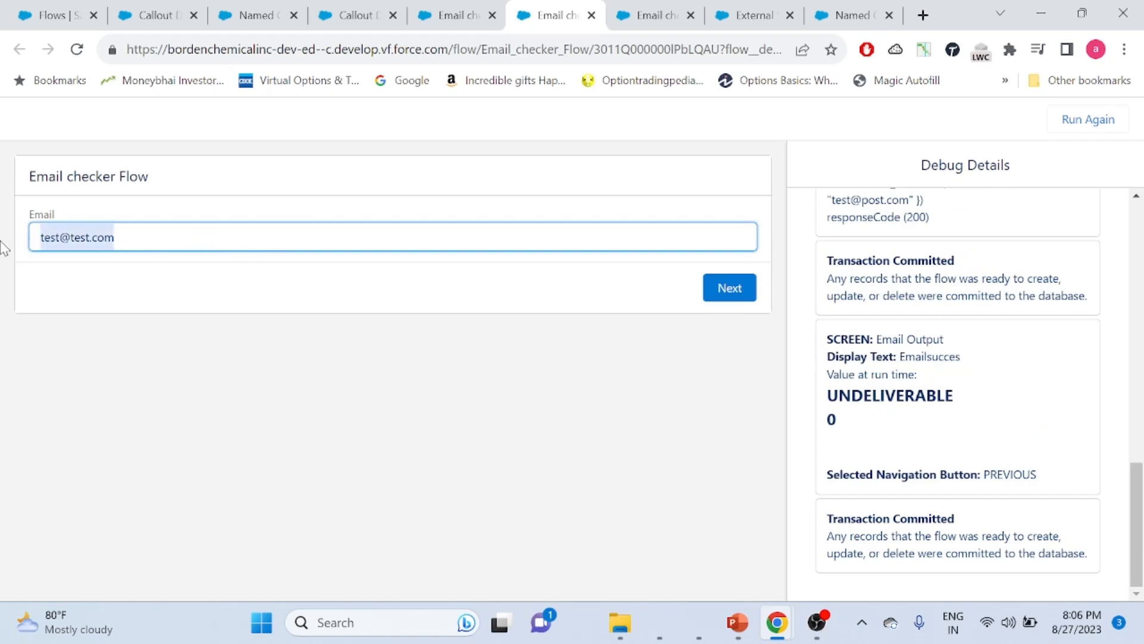
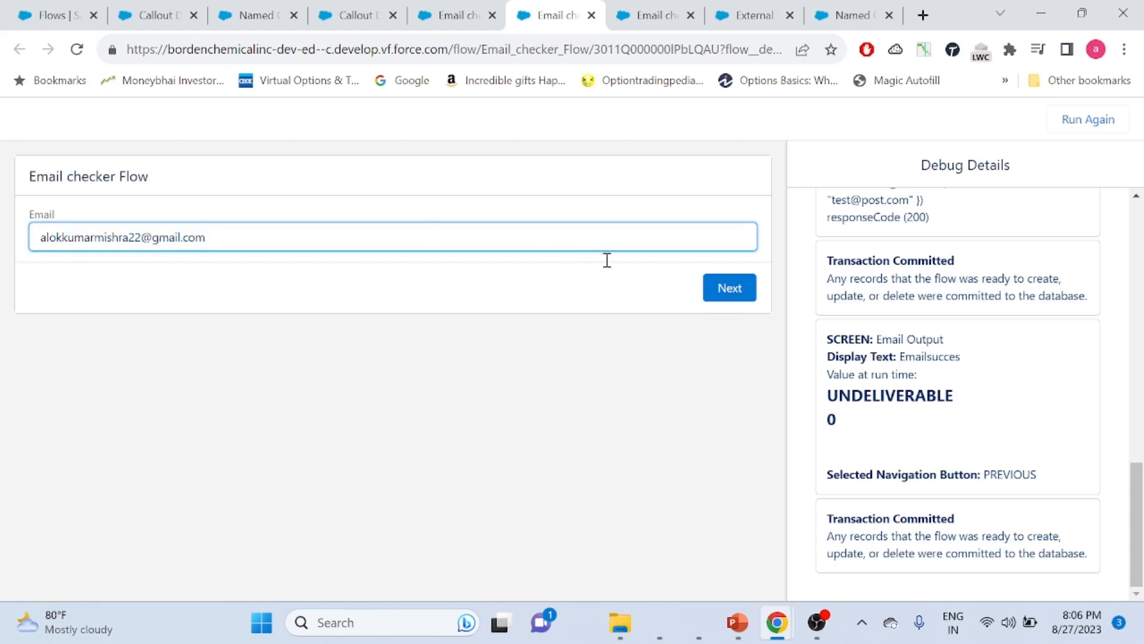
left_click(722, 292)
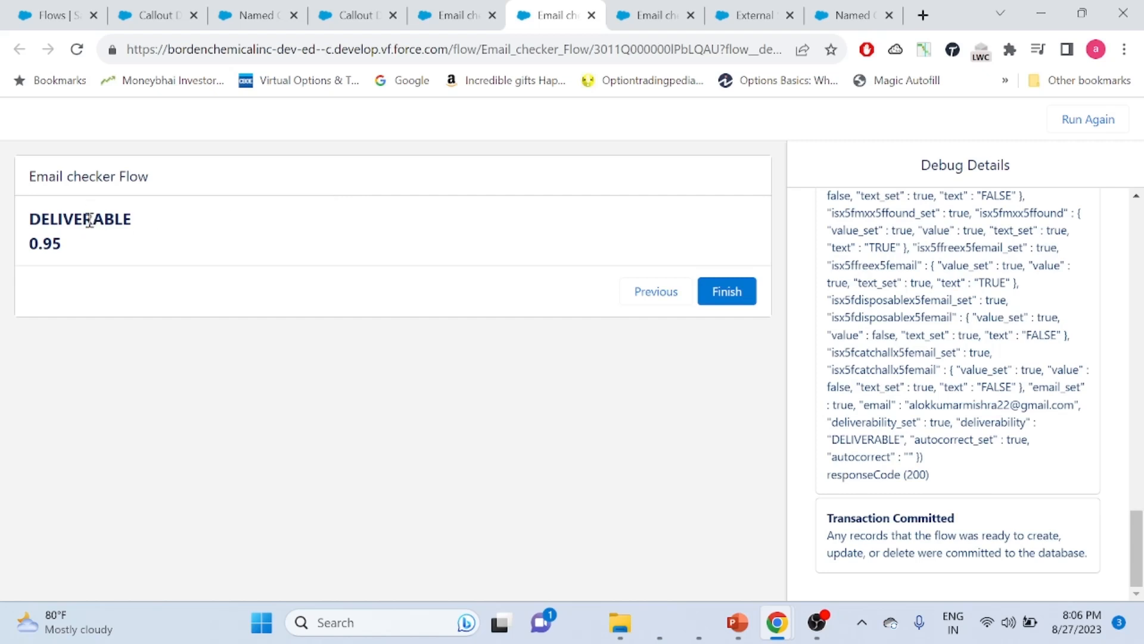
Confirm the DELIVERABLE result with score 0.95, then return to the Flow Builder canvas
double_click(89, 220)
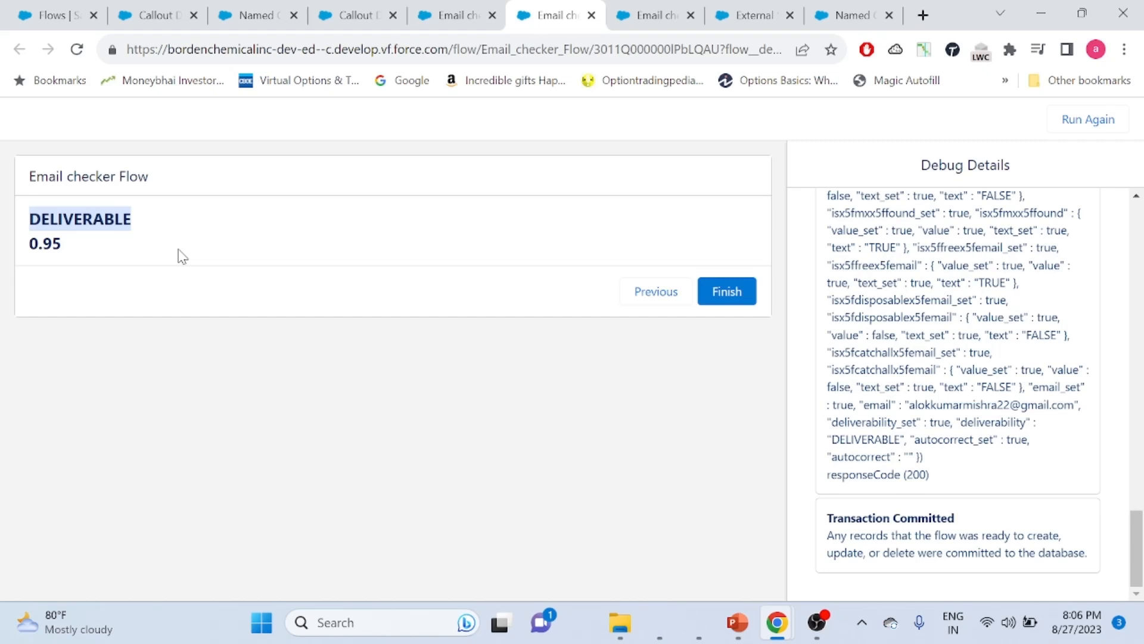
left_click(262, 228)
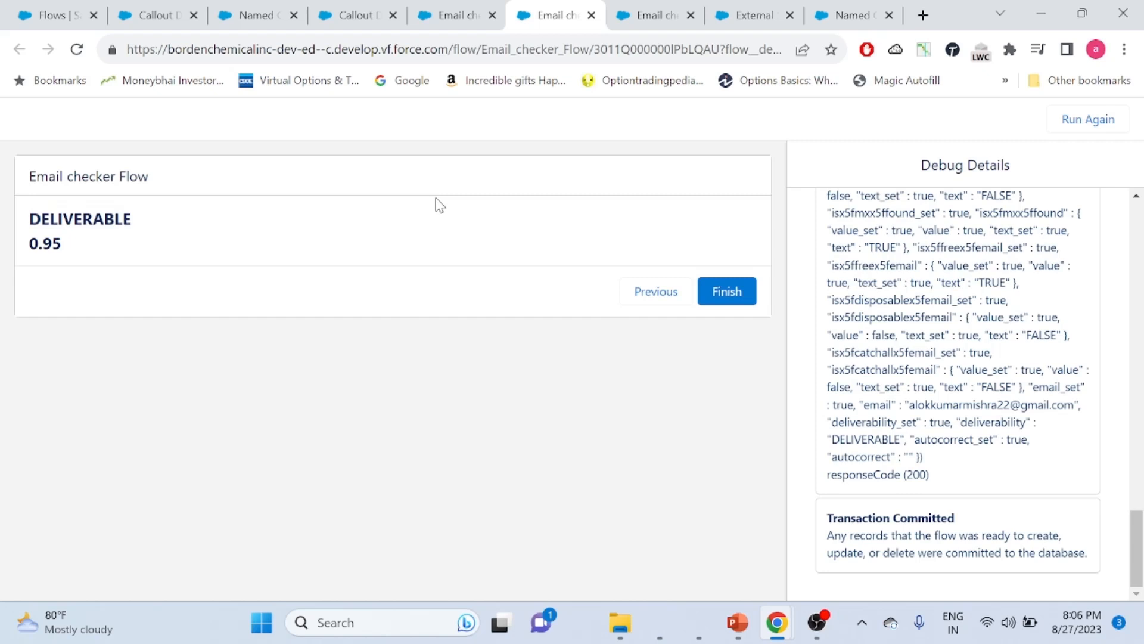
left_click(459, 18)
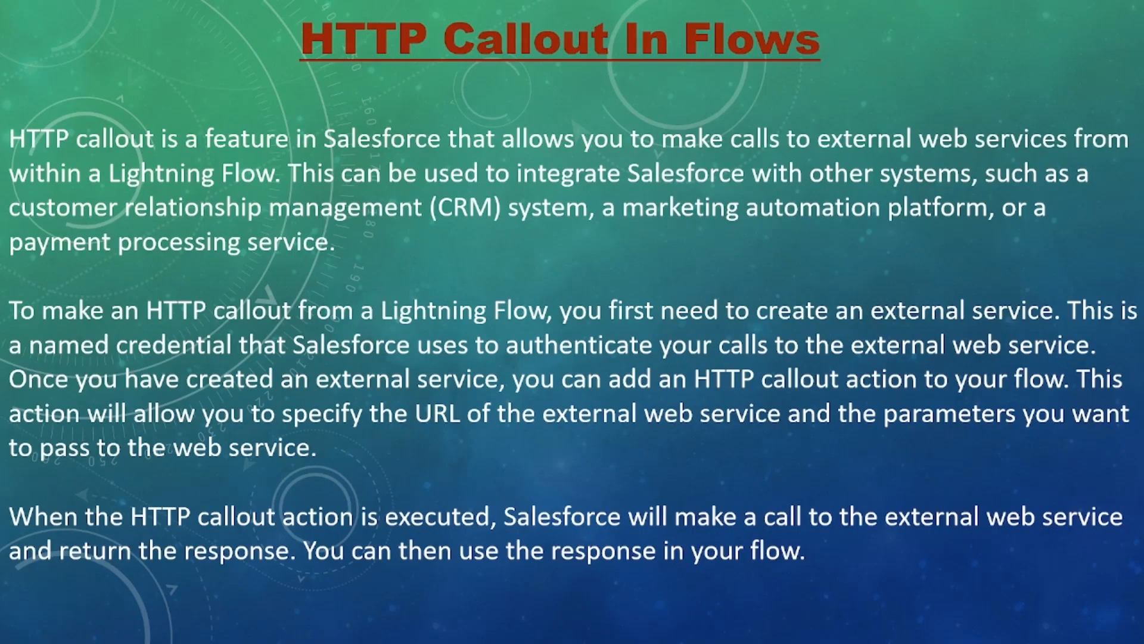
Move past the Demo slide to the Benefits Of HTTP Callout In Flows slide
key("Right")
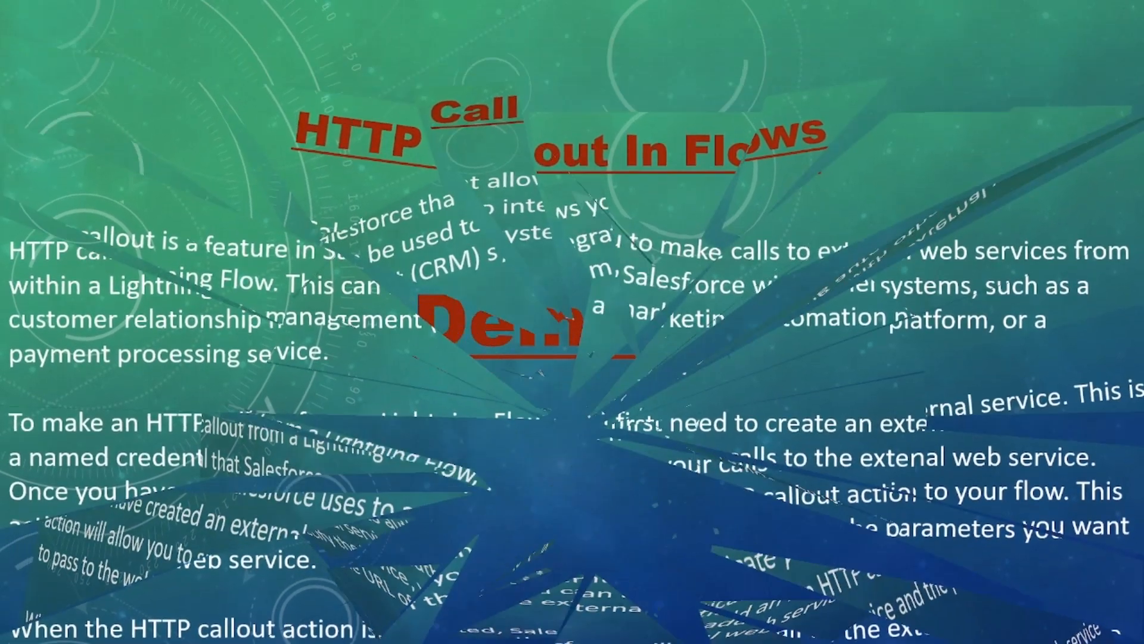
key("Left")
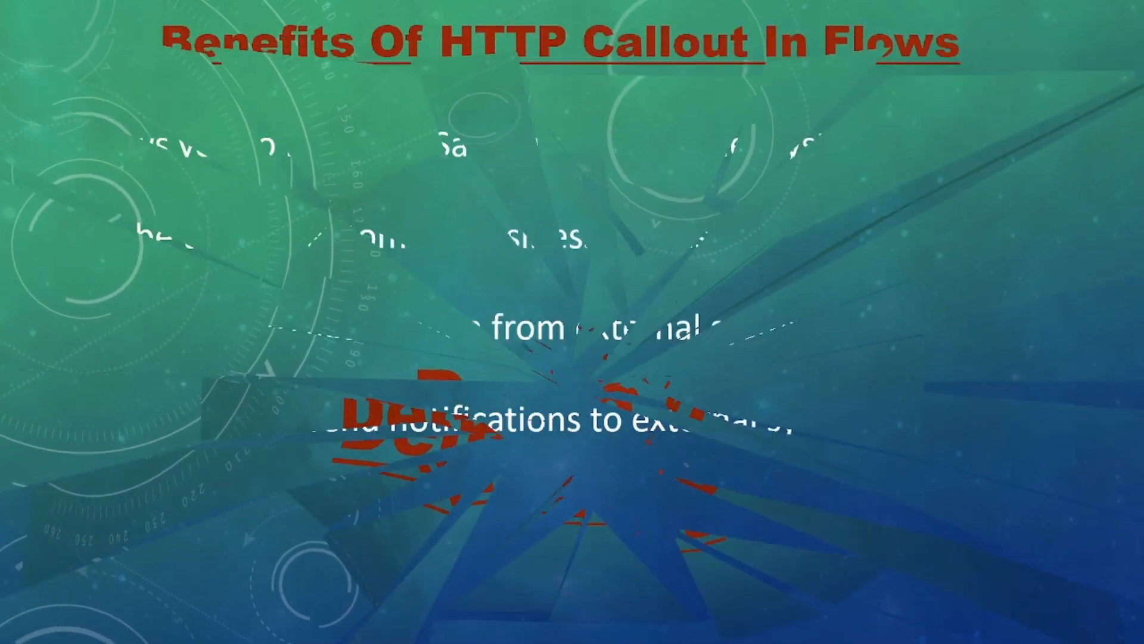